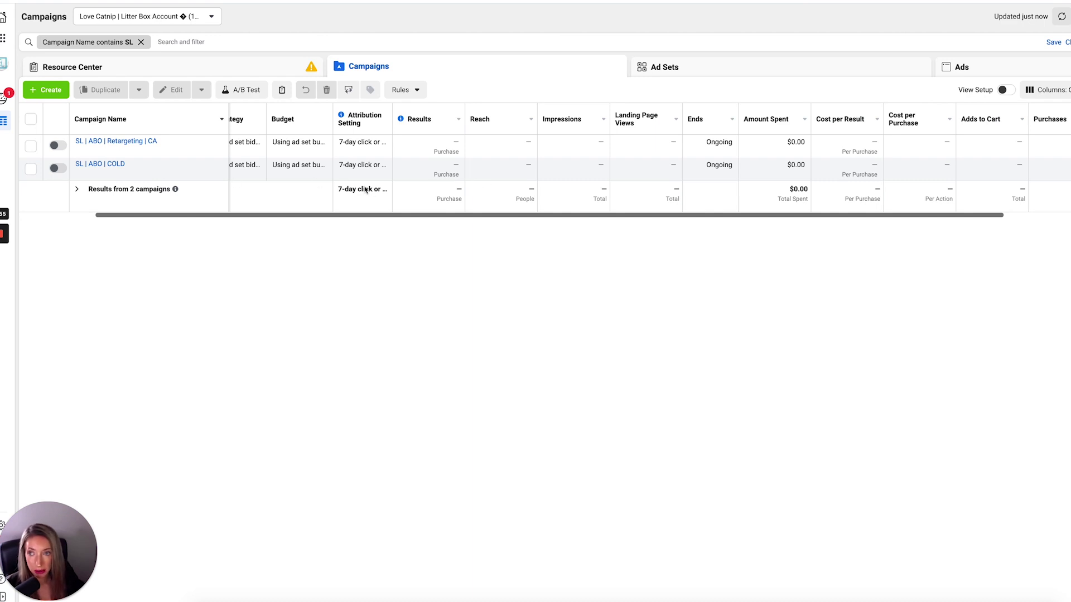
left_click(51, 91)
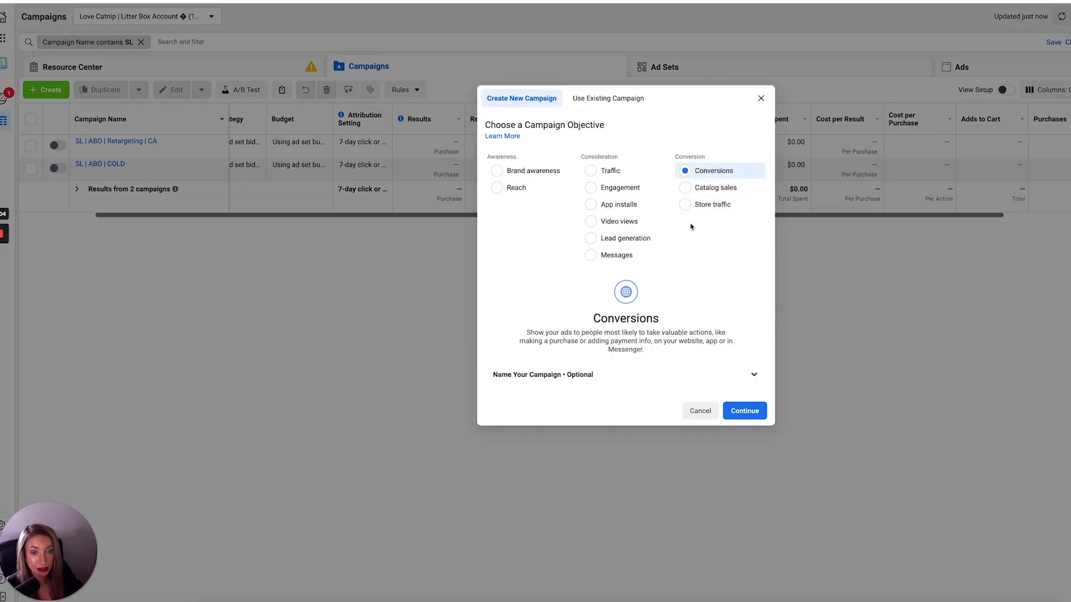
left_click(586, 379)
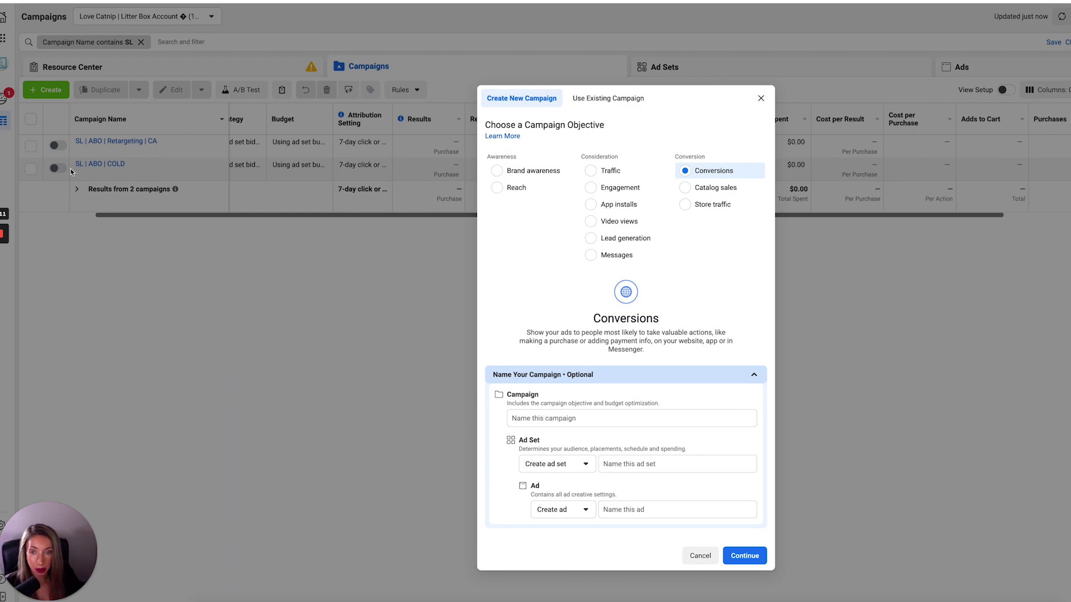
left_click(524, 418)
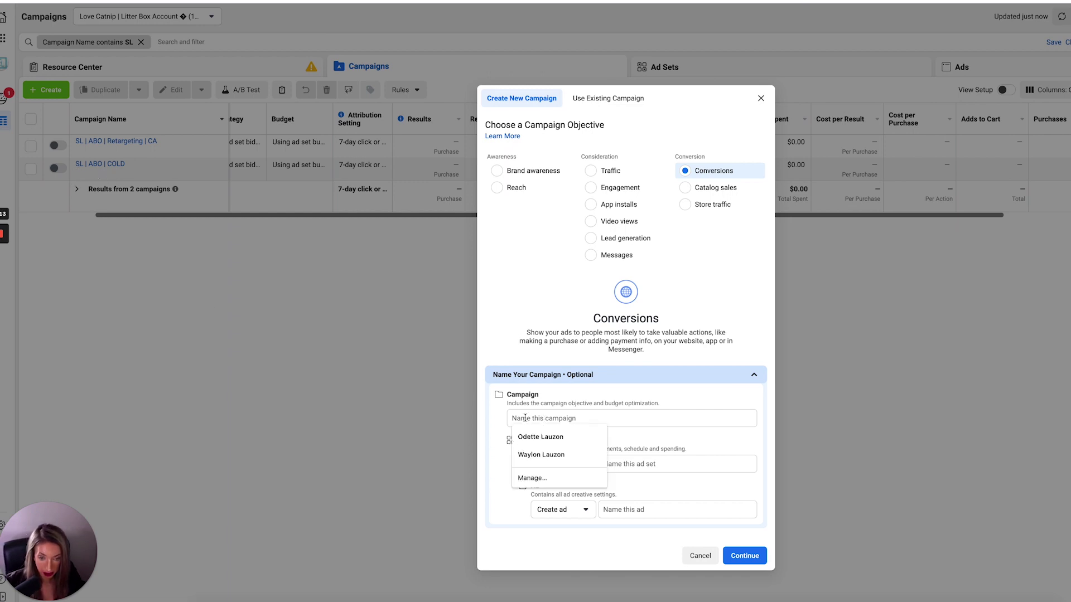
type("SL")
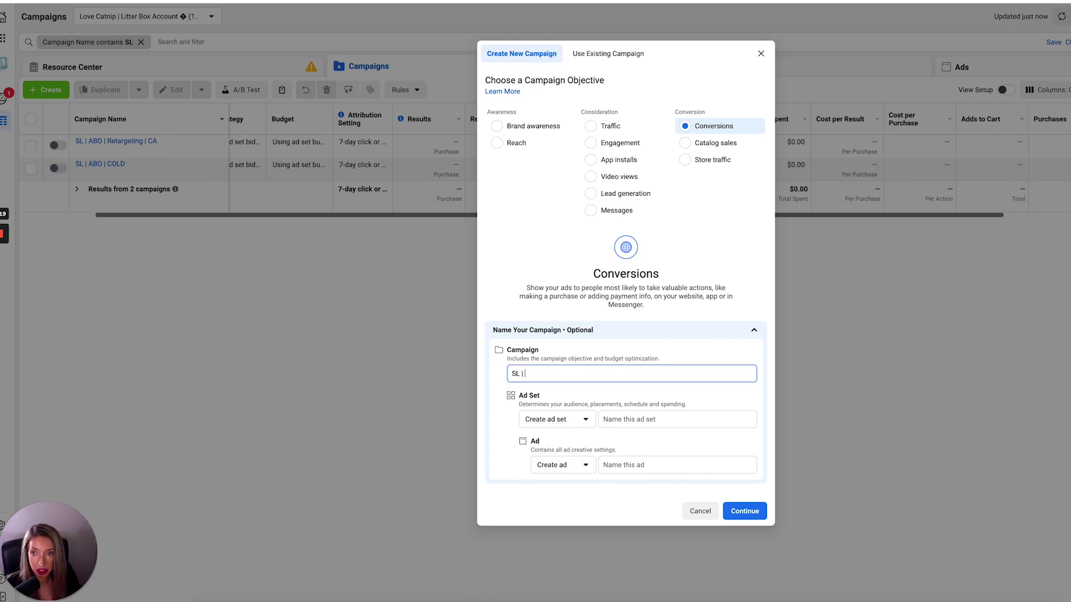
type("| AB")
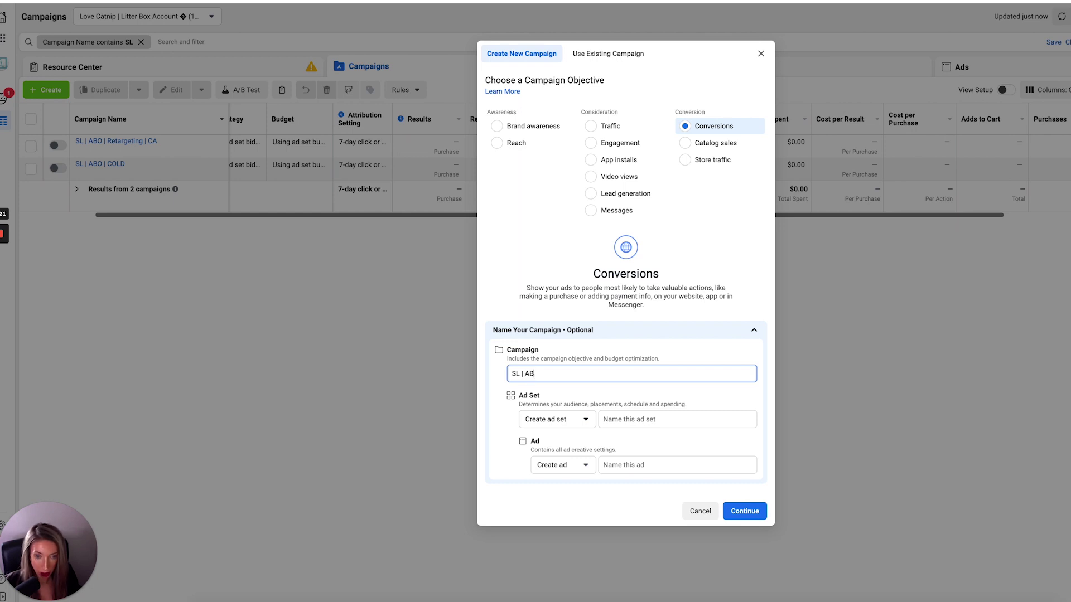
type("O | COLD")
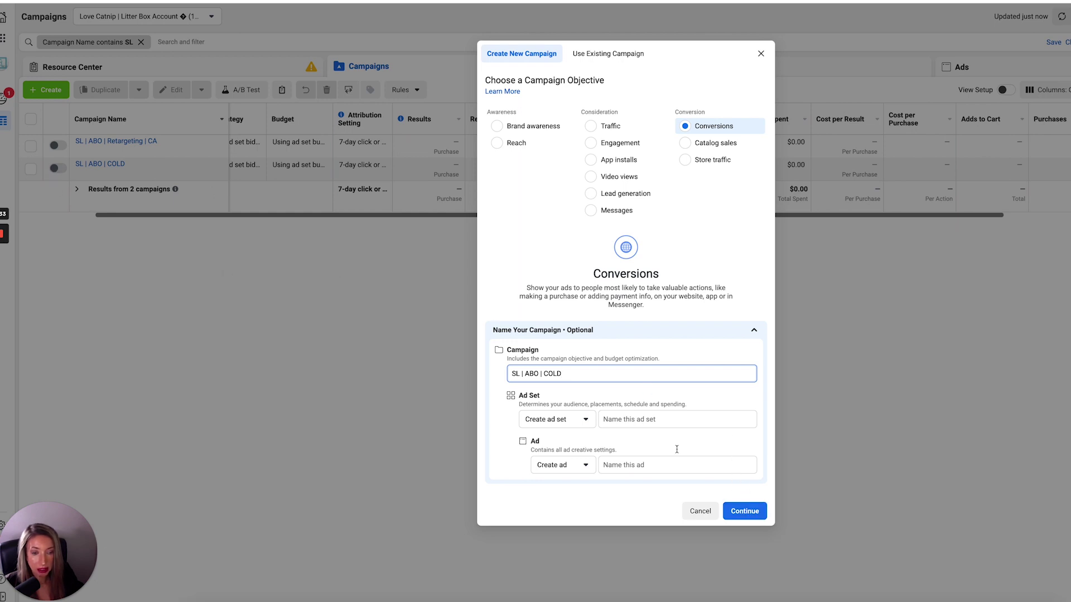
left_click(760, 53)
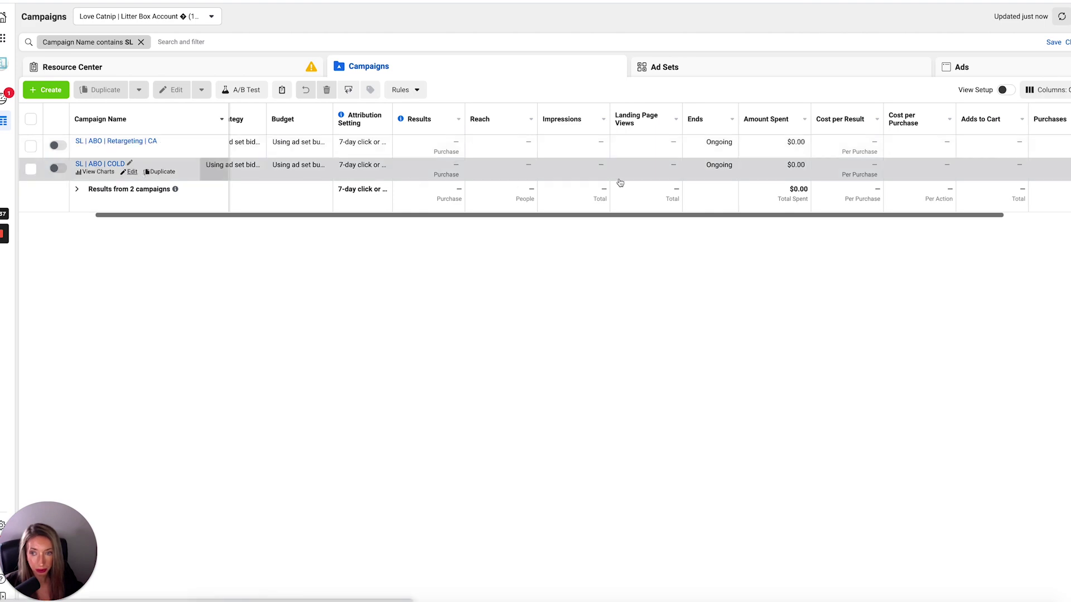
Open the SL | ABO | COLD campaign for editing and go to its 10% Viewed Content Pixel Lookalike | CA ad set.
left_click(638, 177)
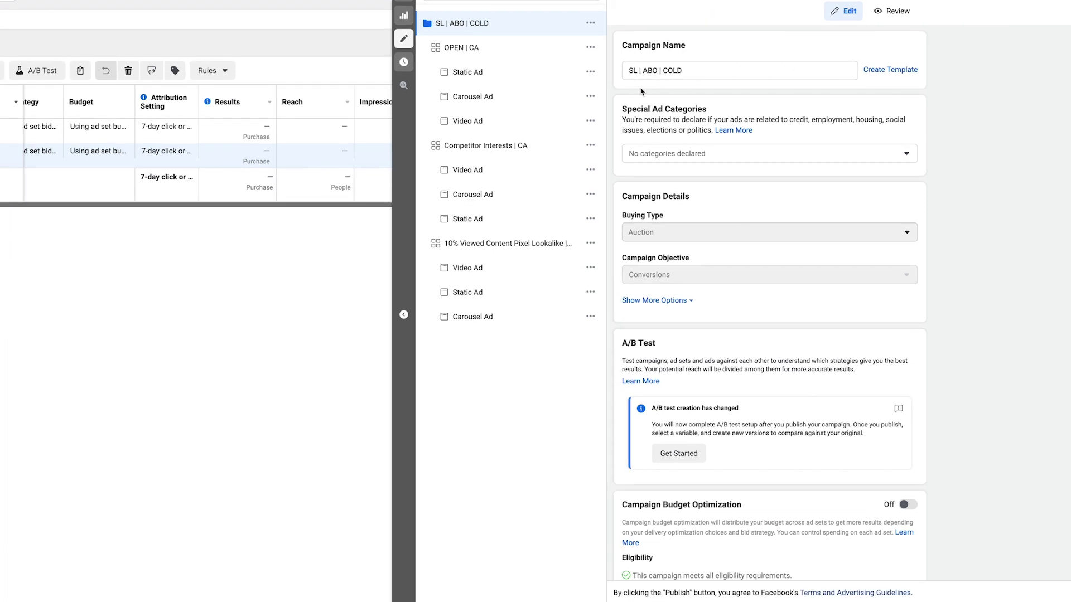
scroll(648, 252, "down", 1)
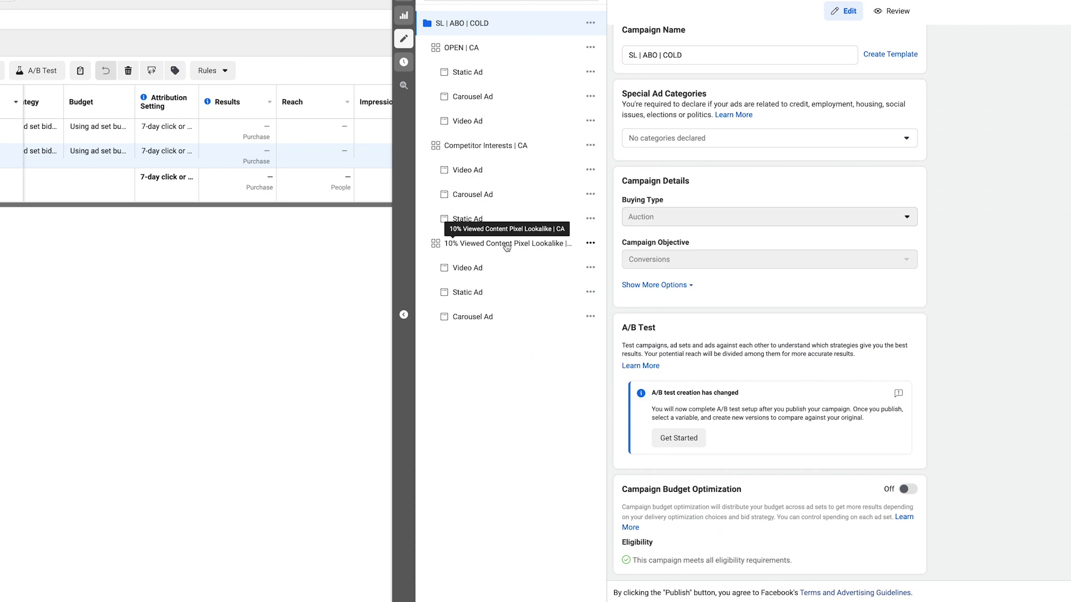
left_click(604, 236)
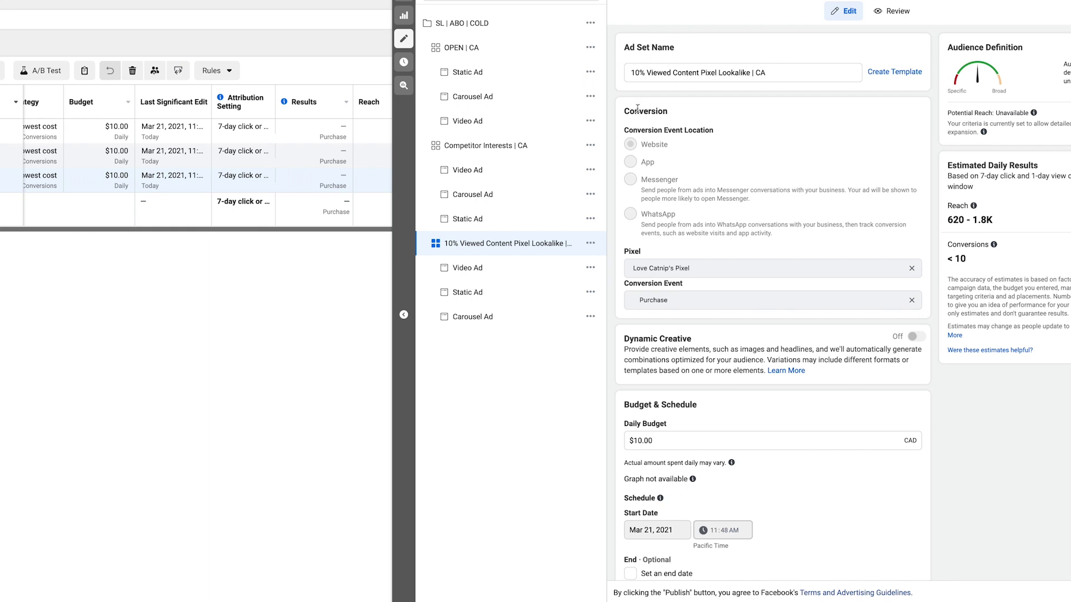
Review the ad set's conversion event, daily budget, schedule, and included and excluded custom audiences.
mouse_move(676, 190)
scroll(633, 321, "down", 2)
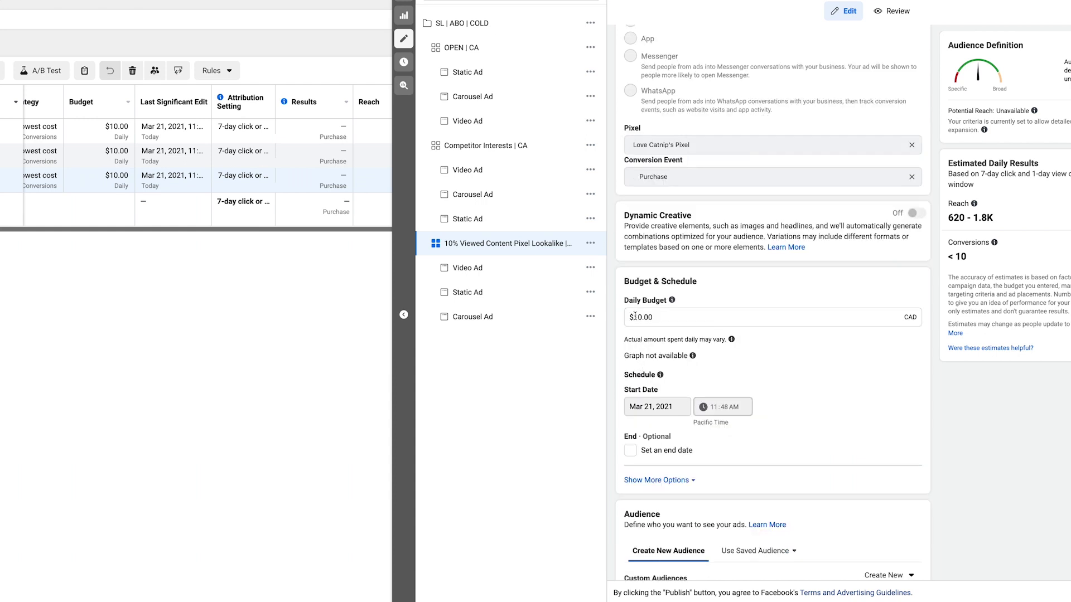
scroll(636, 338, "down", 1)
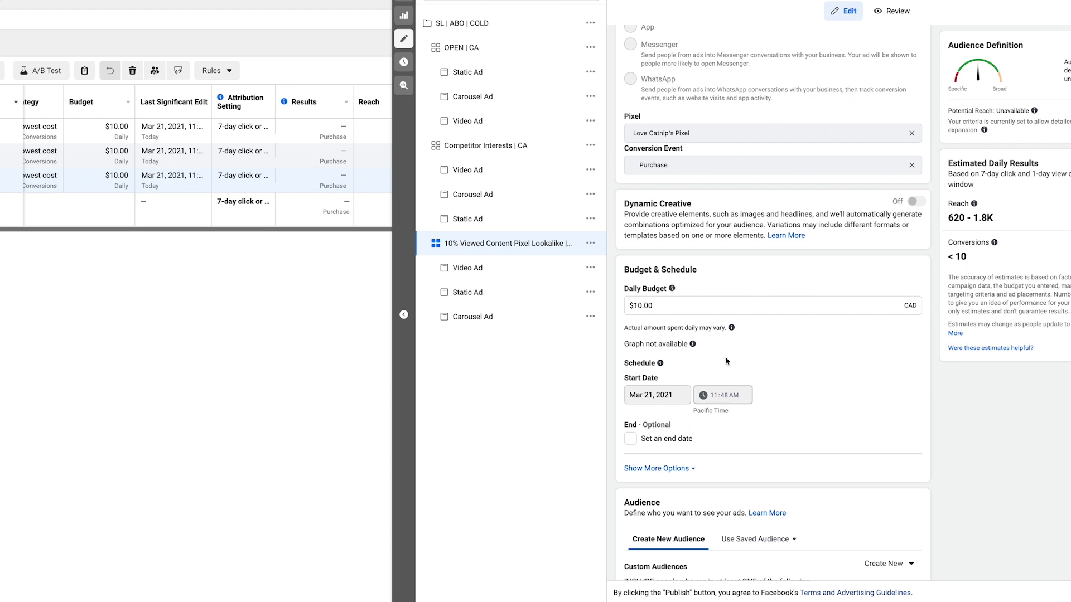
scroll(728, 364, "down", 1)
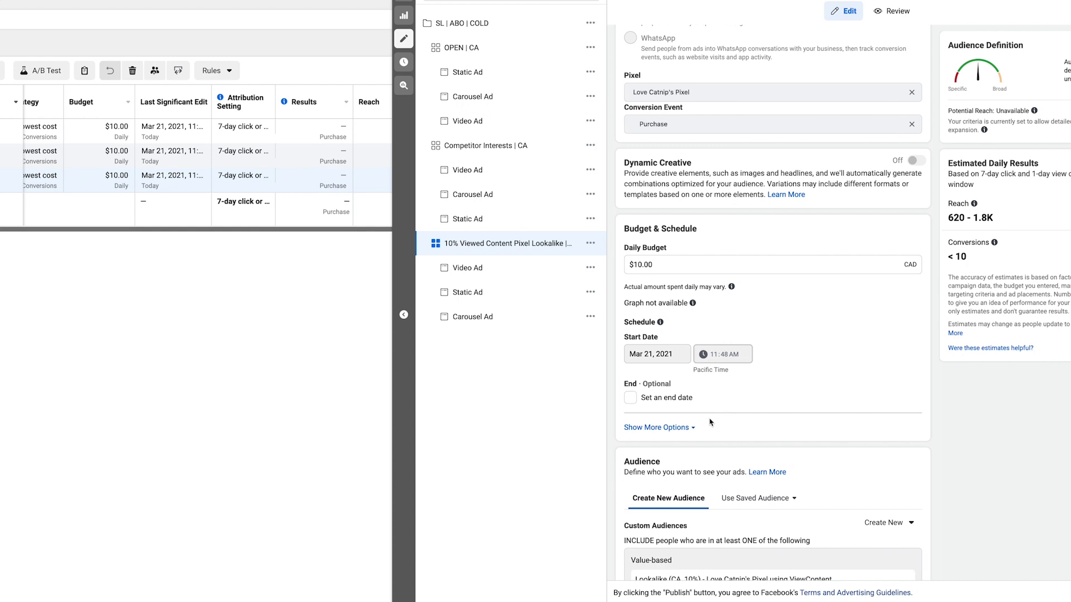
scroll(712, 424, "down", 1)
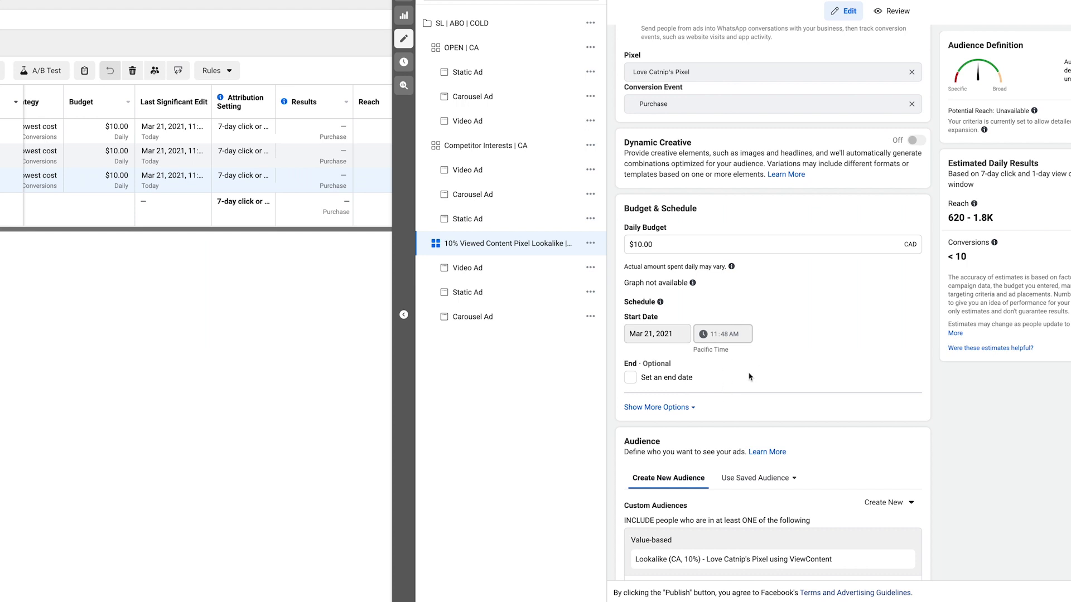
scroll(750, 376, "down", 1)
scroll(725, 441, "down", 4)
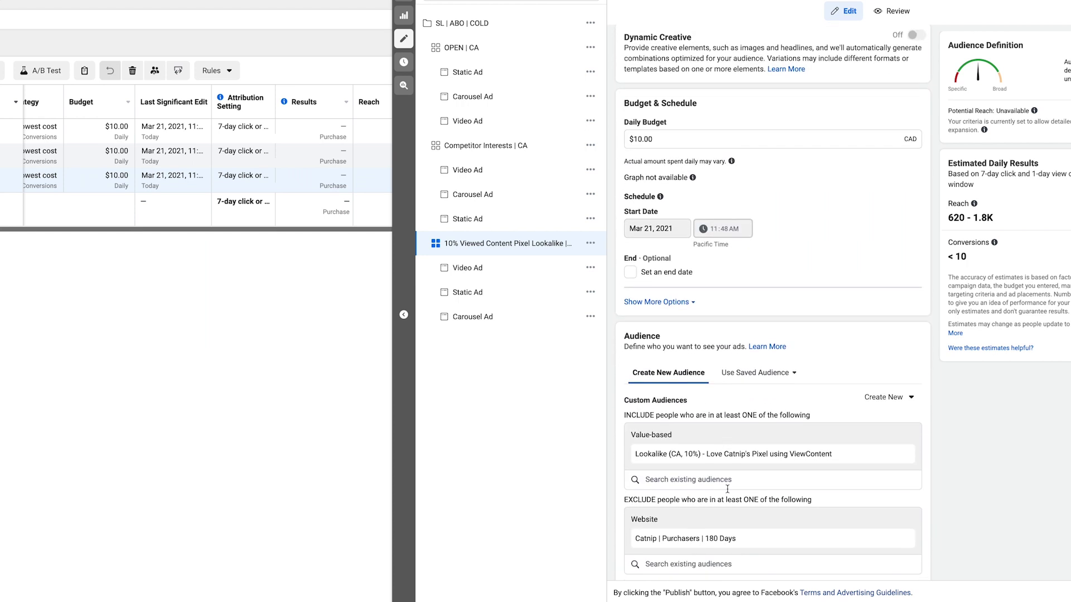
scroll(728, 519, "down", 1)
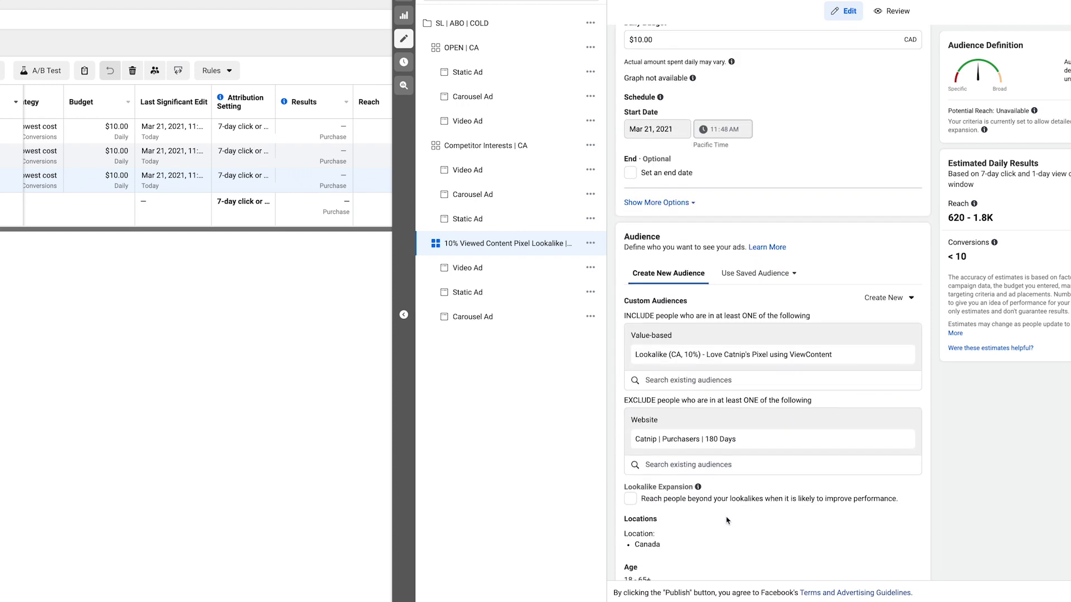
mouse_move(706, 365)
left_click(869, 298)
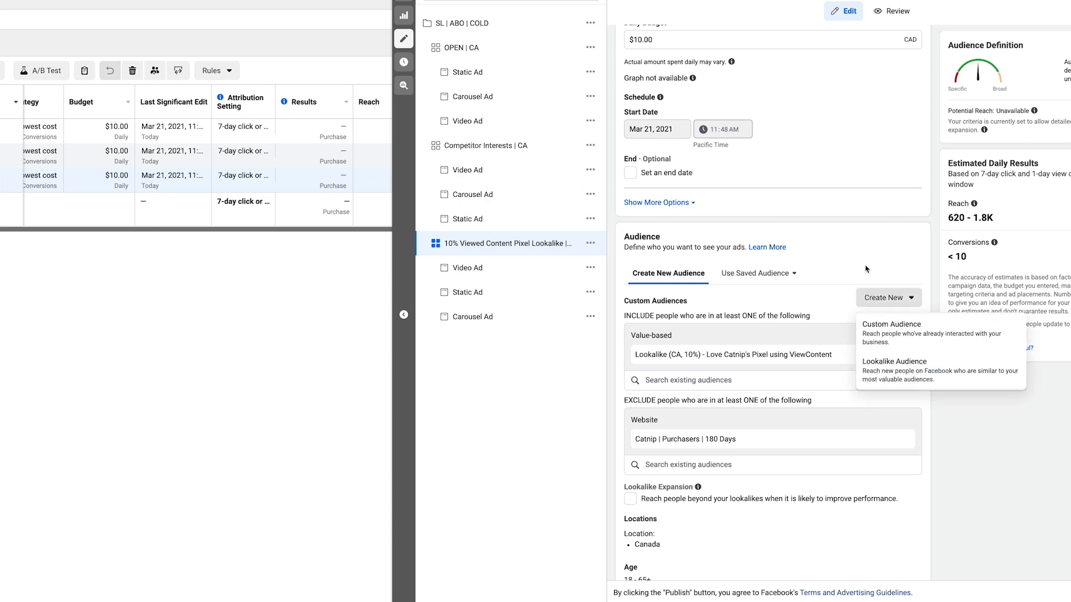
left_click(888, 378)
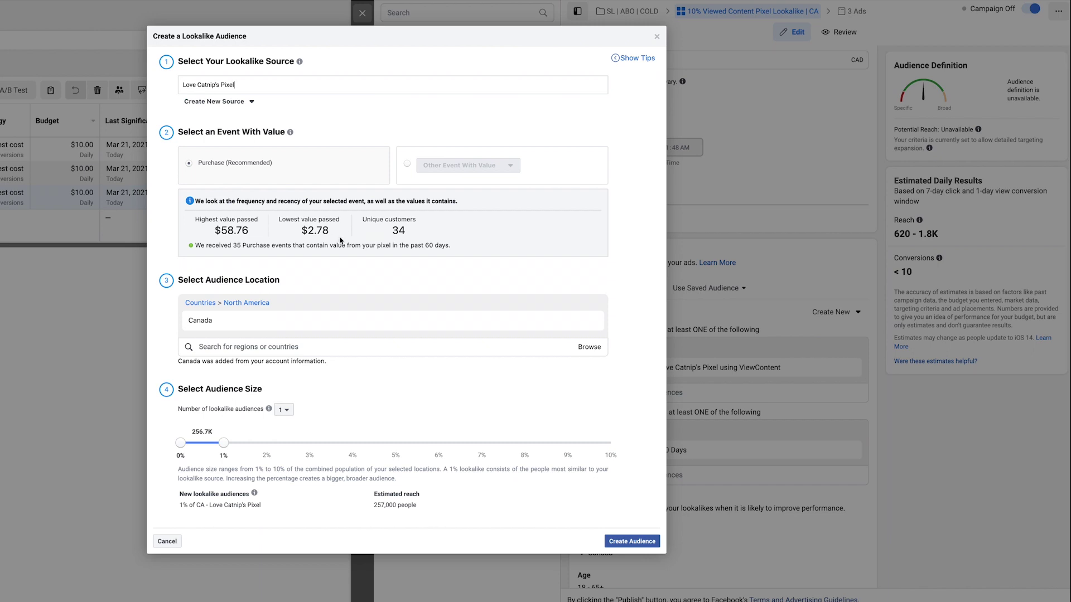
left_click(408, 165)
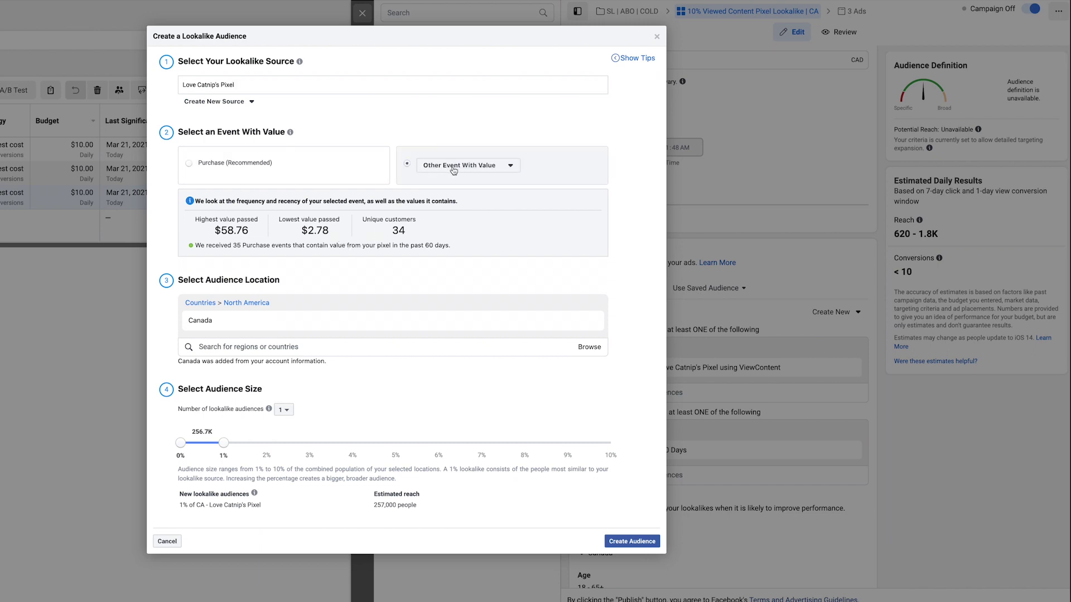
left_click(454, 171)
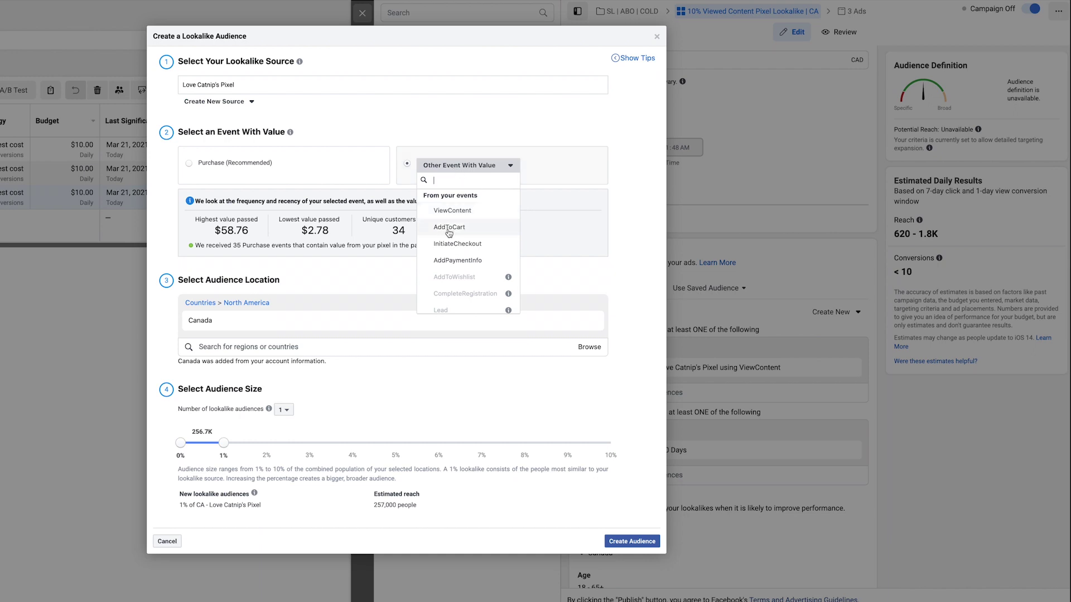
left_click(485, 212)
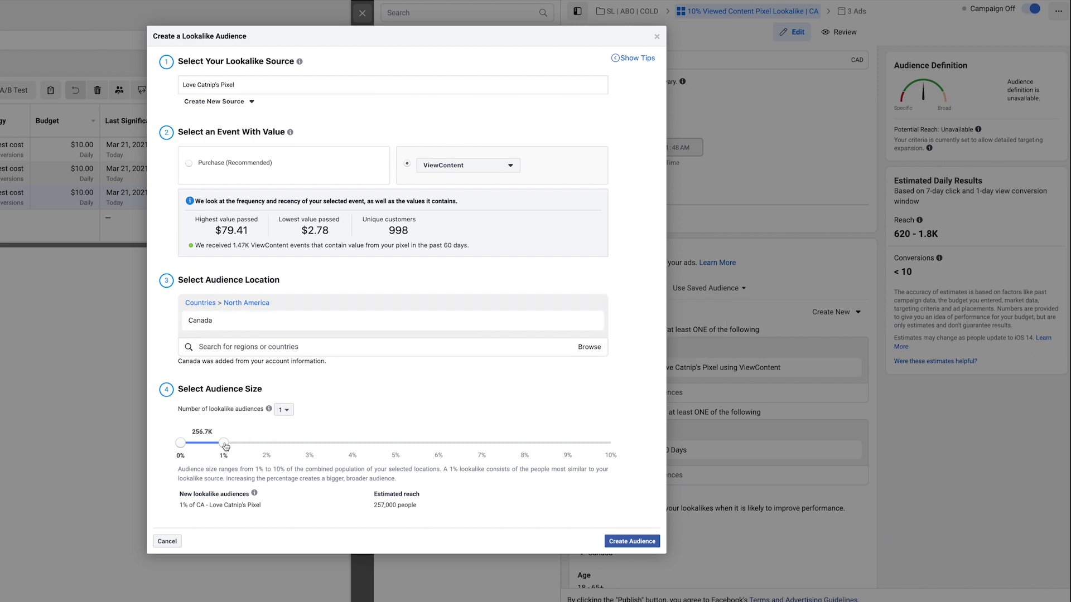
left_click_drag(519, 445, 619, 447)
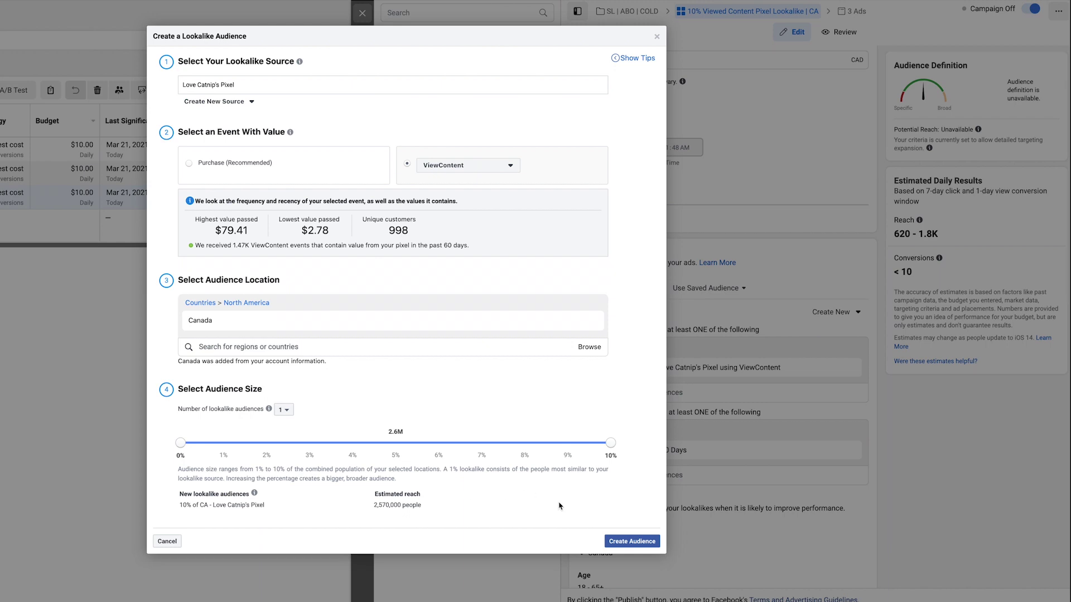
left_click(613, 548)
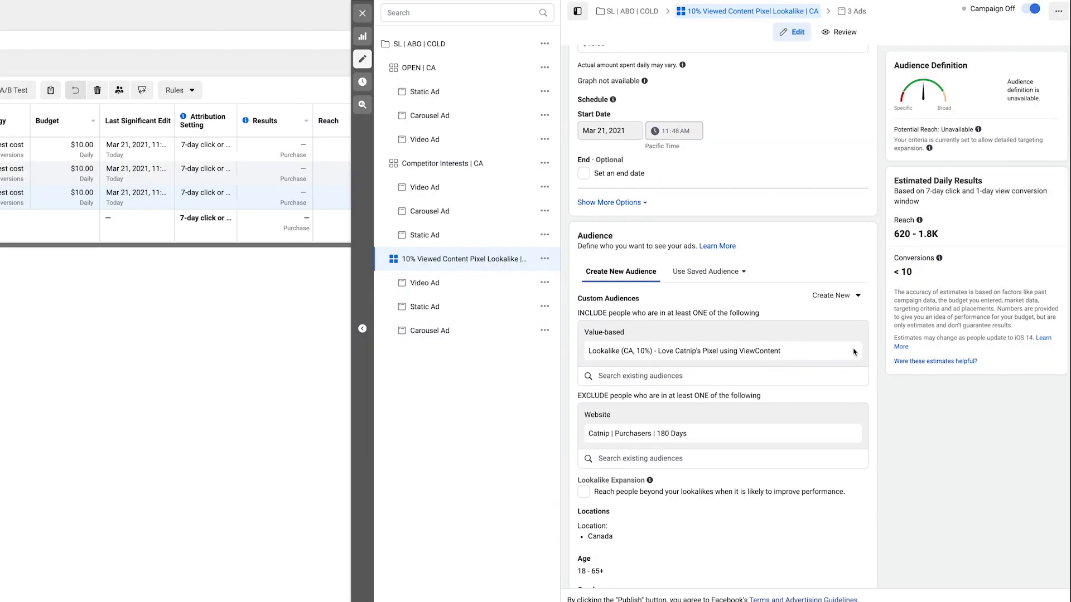
Review the ad set's exclusions, location, age, gender and detailed targeting, along with its placements and its optimization and delivery settings.
scroll(822, 403, "down", 1)
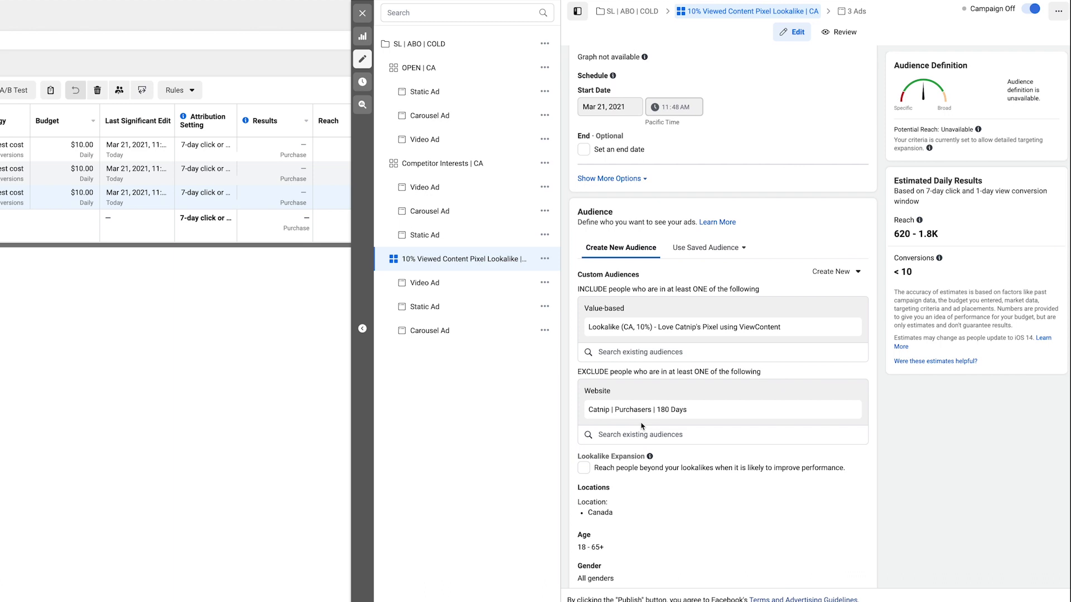
scroll(639, 435, "down", 1)
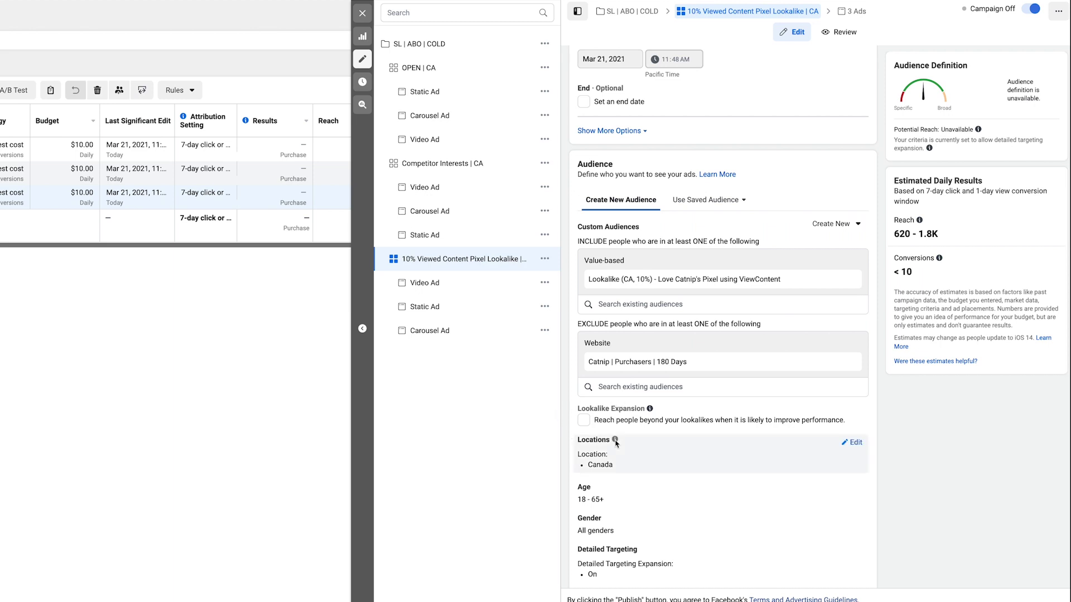
mouse_move(615, 442)
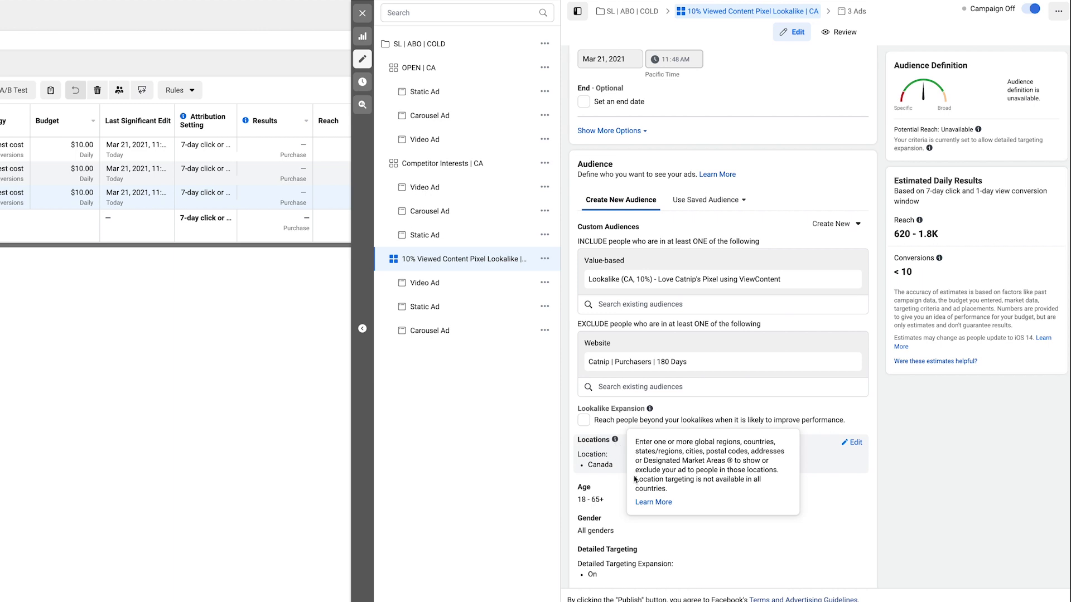
scroll(879, 462, "down", 1)
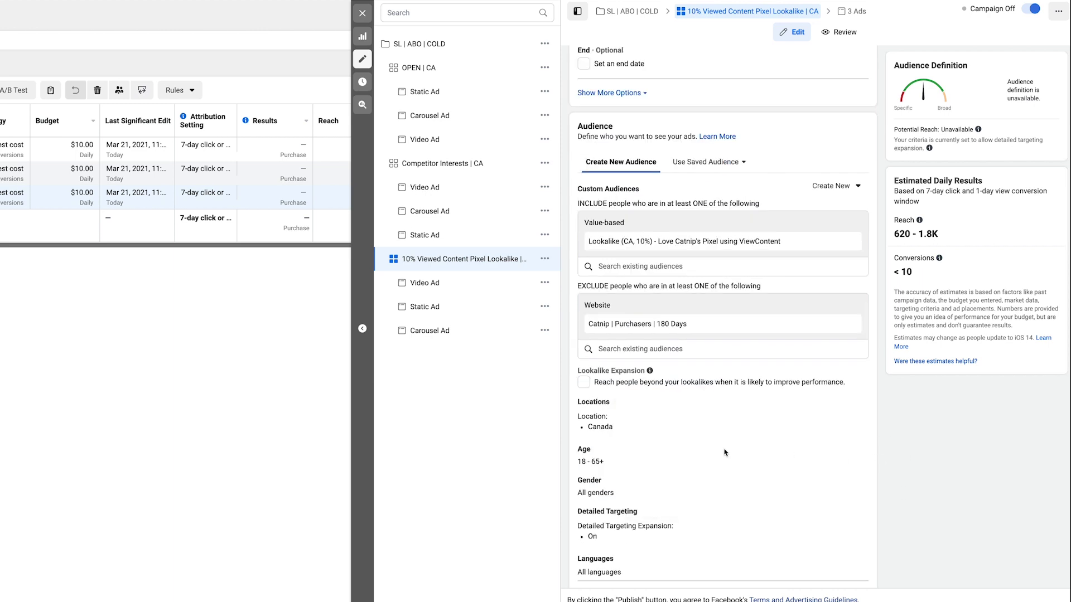
scroll(686, 430, "down", 1)
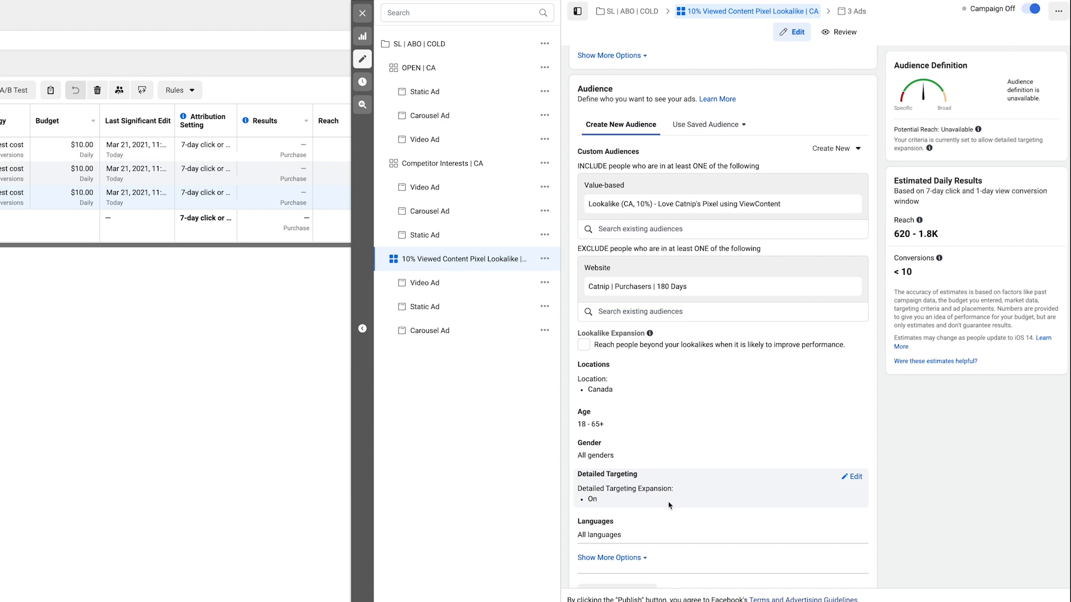
scroll(670, 506, "down", 1)
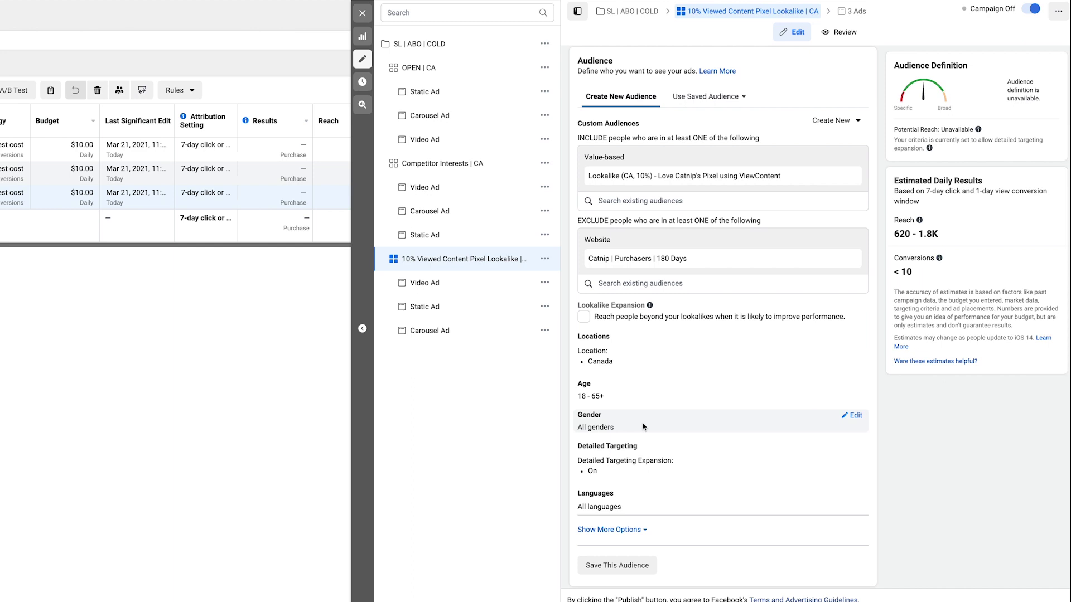
scroll(660, 481, "down", 1)
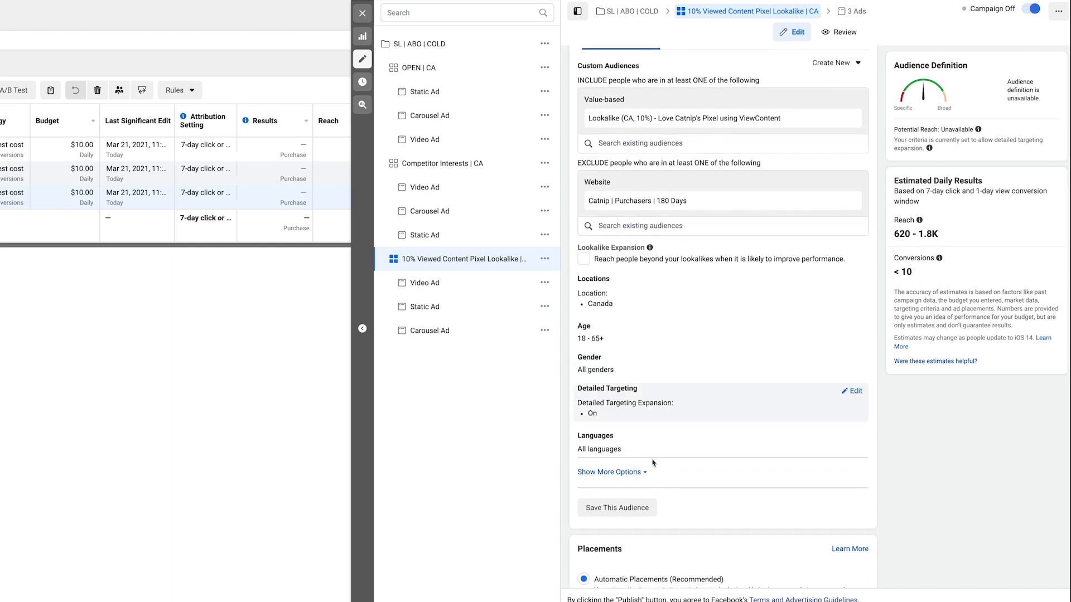
scroll(652, 463, "down", 2)
scroll(651, 451, "down", 1)
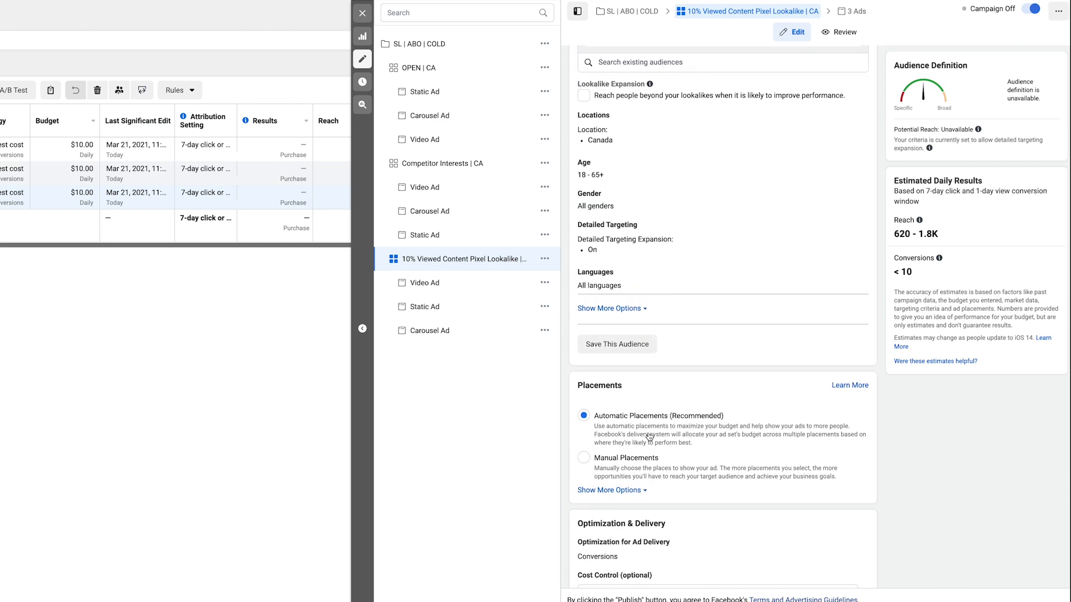
scroll(651, 506, "down", 1)
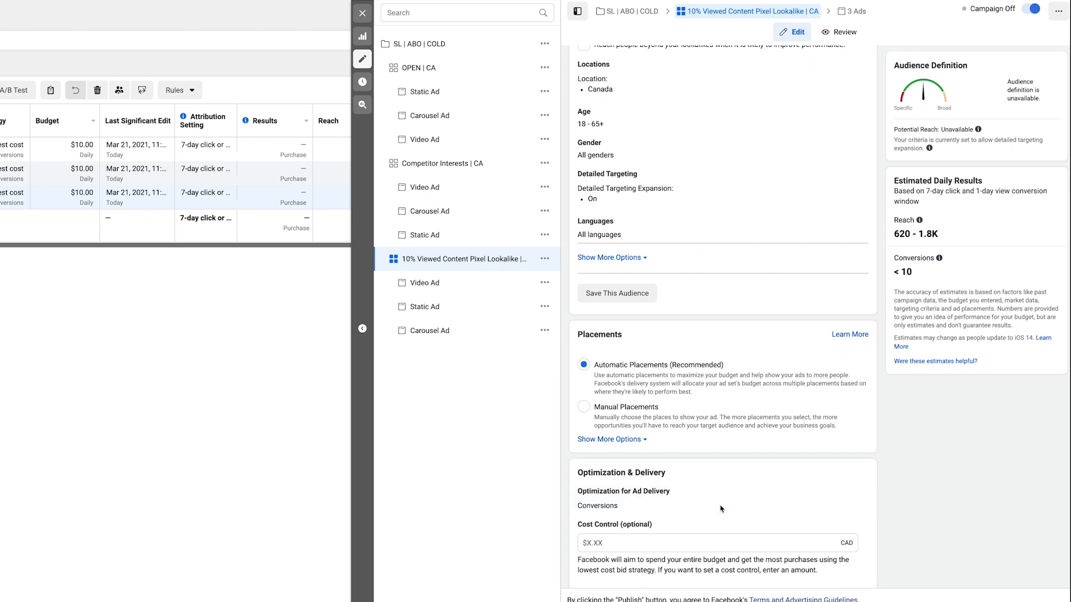
scroll(698, 531, "down", 1)
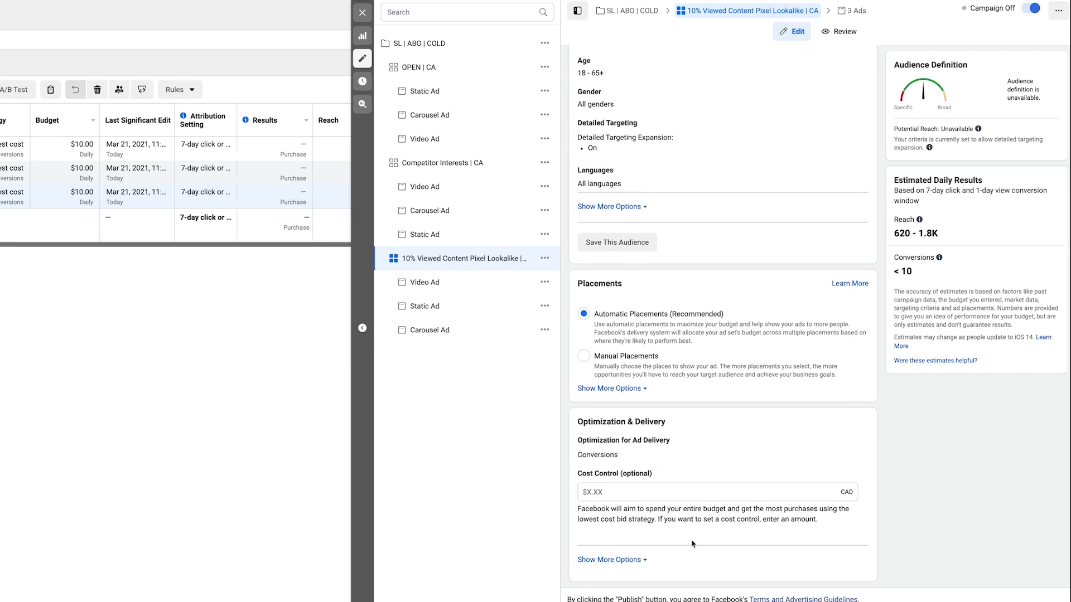
scroll(694, 381, "up", 1)
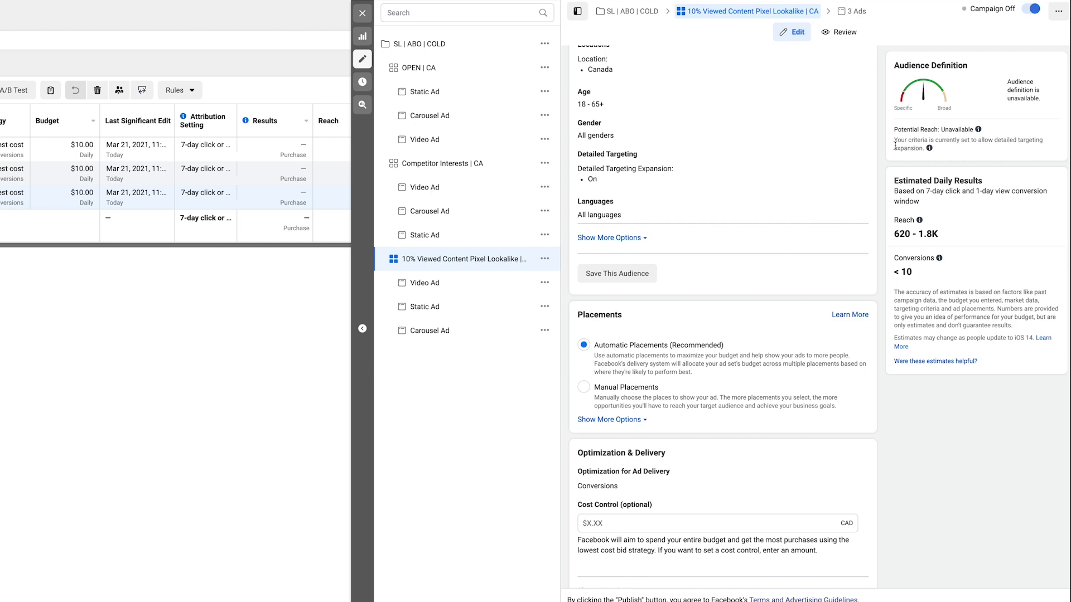
scroll(859, 479, "down", 1)
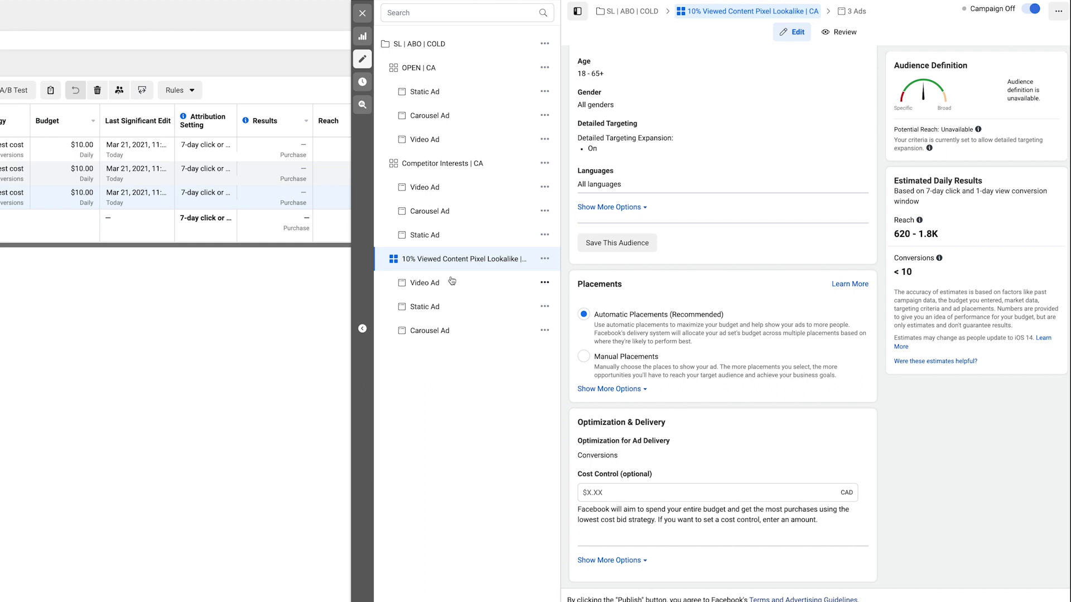
Review the lookalike ad set's Static Ad setup, creative, destination and tracking, and open its Video Ad.
left_click(456, 310)
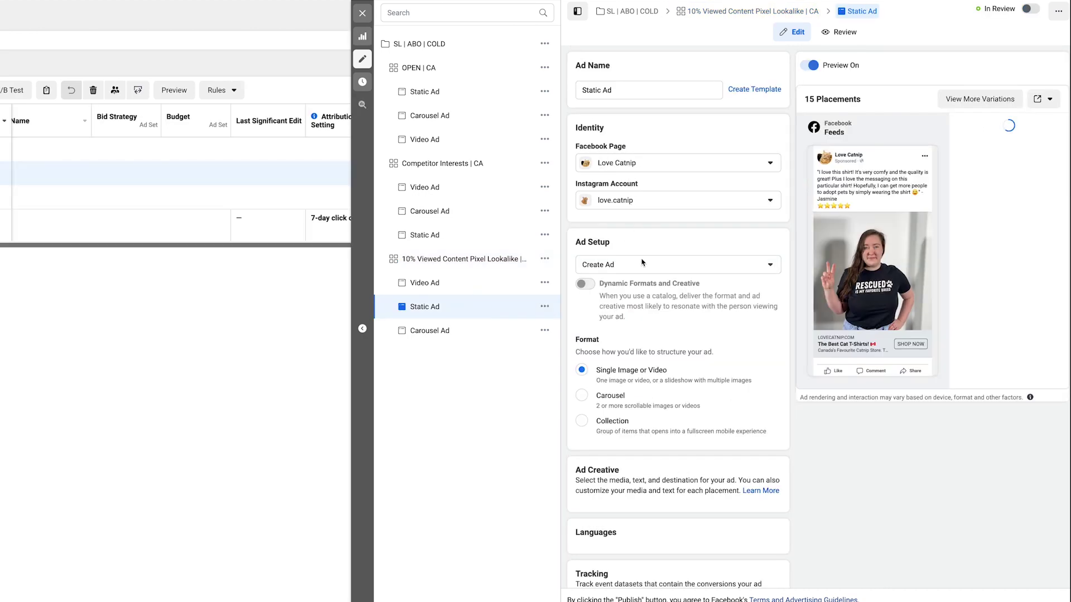
scroll(648, 291, "down", 2)
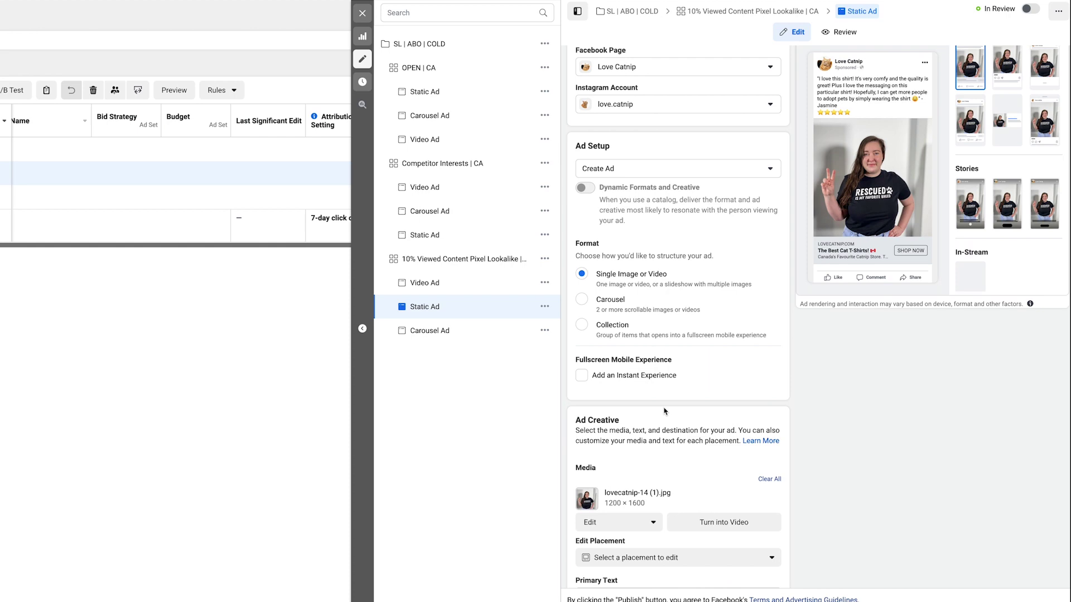
scroll(666, 435, "down", 7)
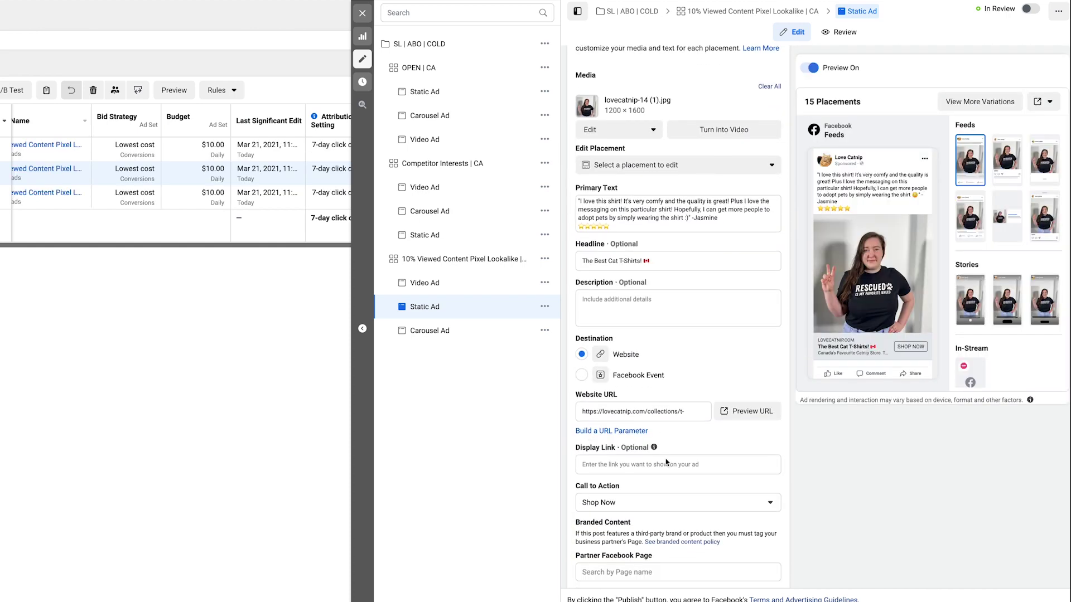
scroll(666, 461, "down", 5)
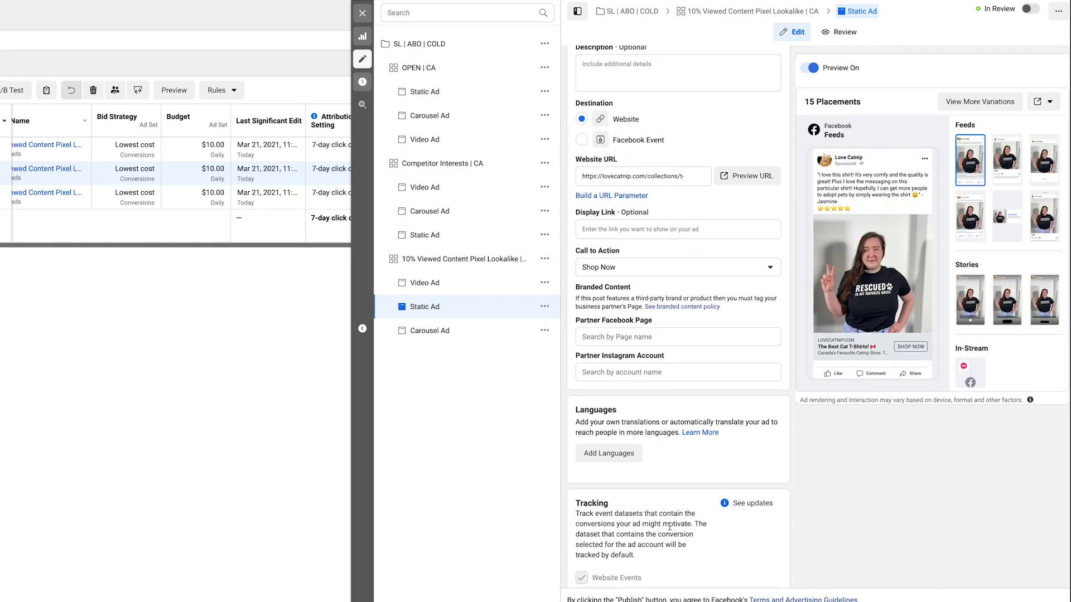
scroll(668, 524, "down", 3)
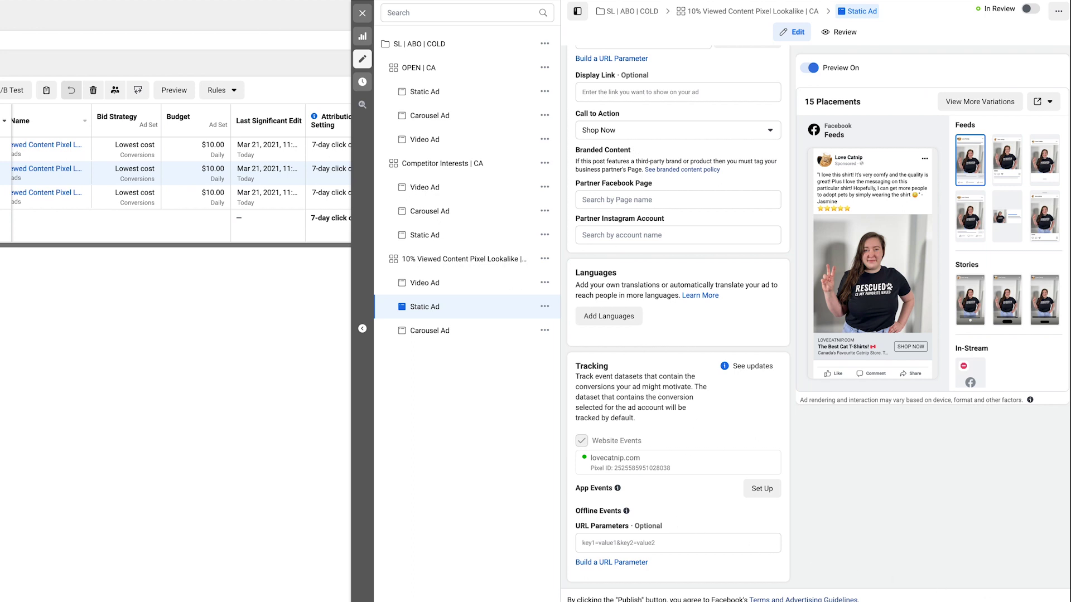
left_click(442, 287)
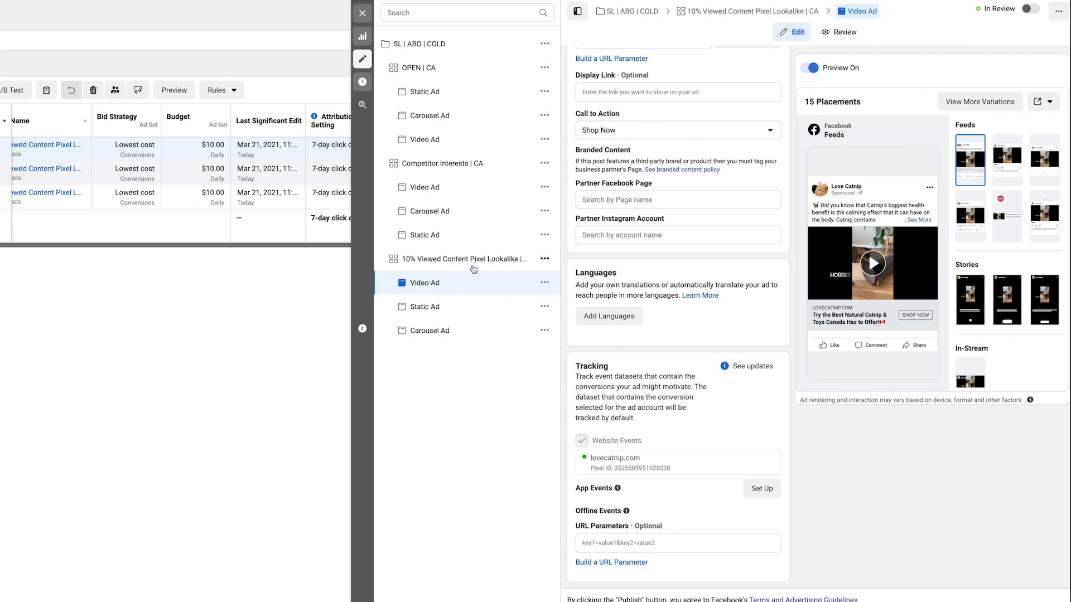
Check the actions available for the SL | ABO | COLD campaign and return to the 10% Viewed Content Pixel Lookalike | CA ad set settings.
left_click(545, 45)
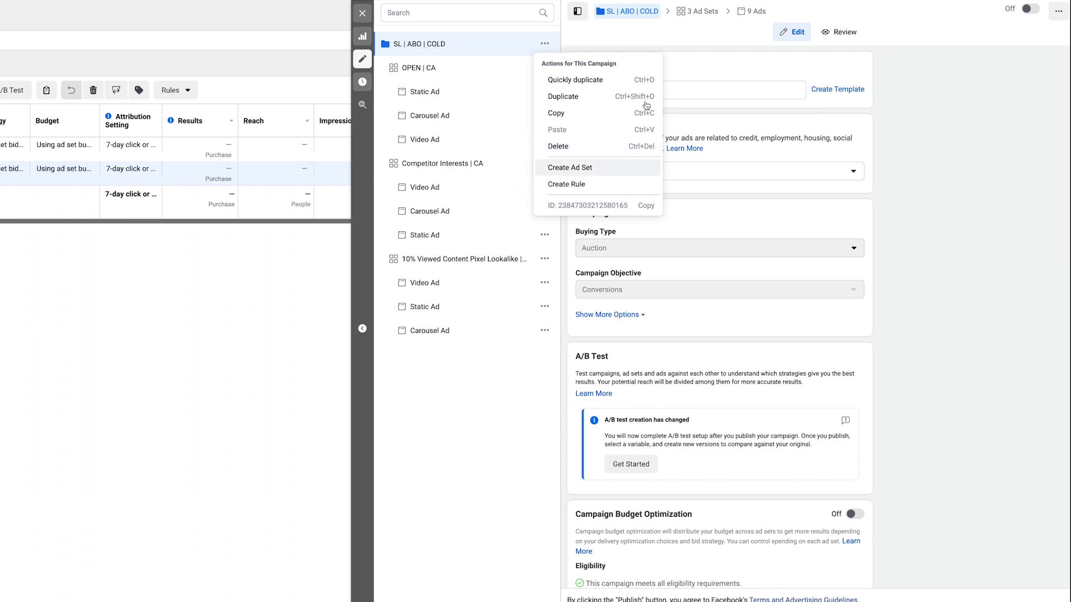
left_click(430, 69)
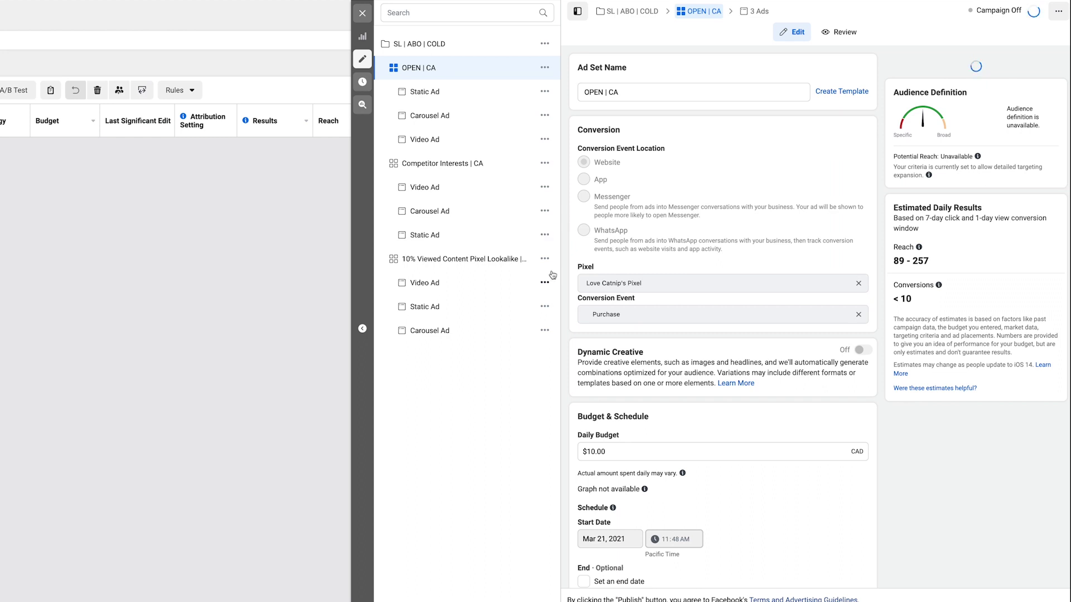
left_click(470, 261)
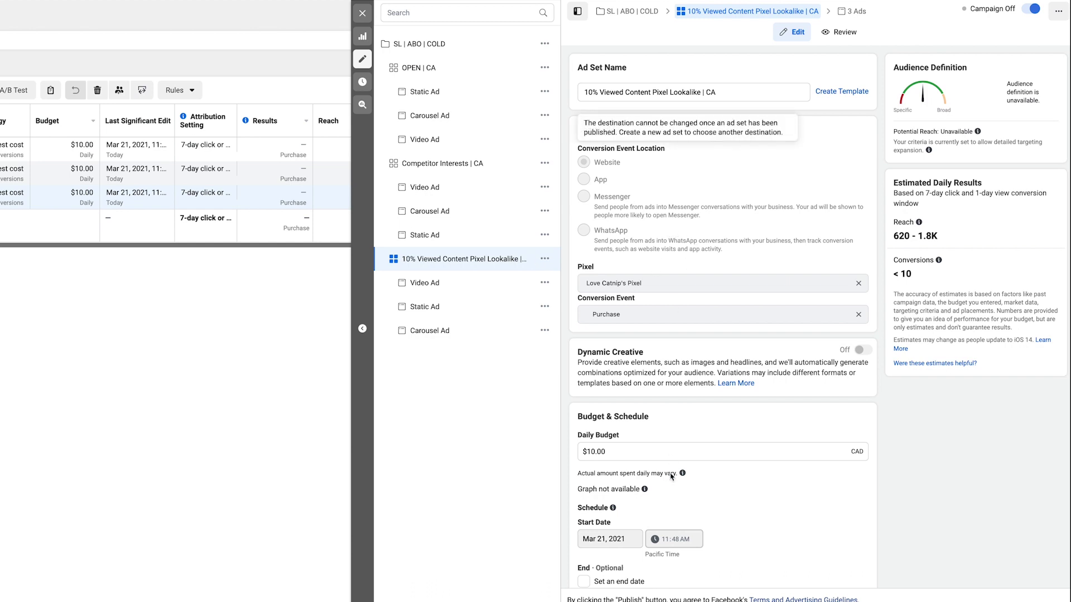
scroll(672, 477, "down", 3)
scroll(724, 353, "up", 3)
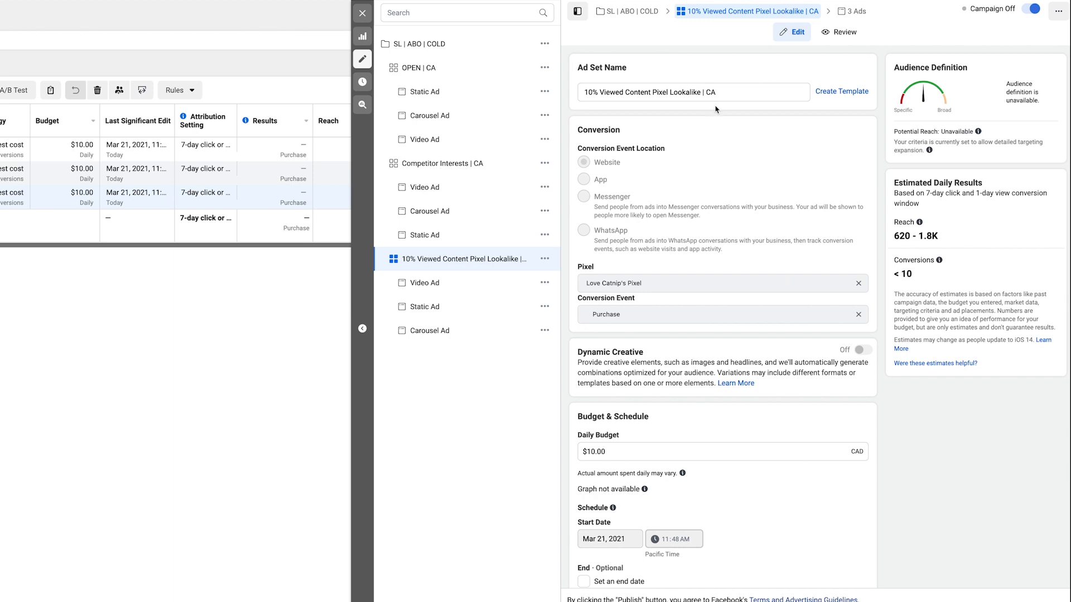
mouse_move(657, 271)
Open the OPEN | CA ad set and examine its conversion event, daily budget, schedule and included and excluded custom audiences.
left_click(447, 69)
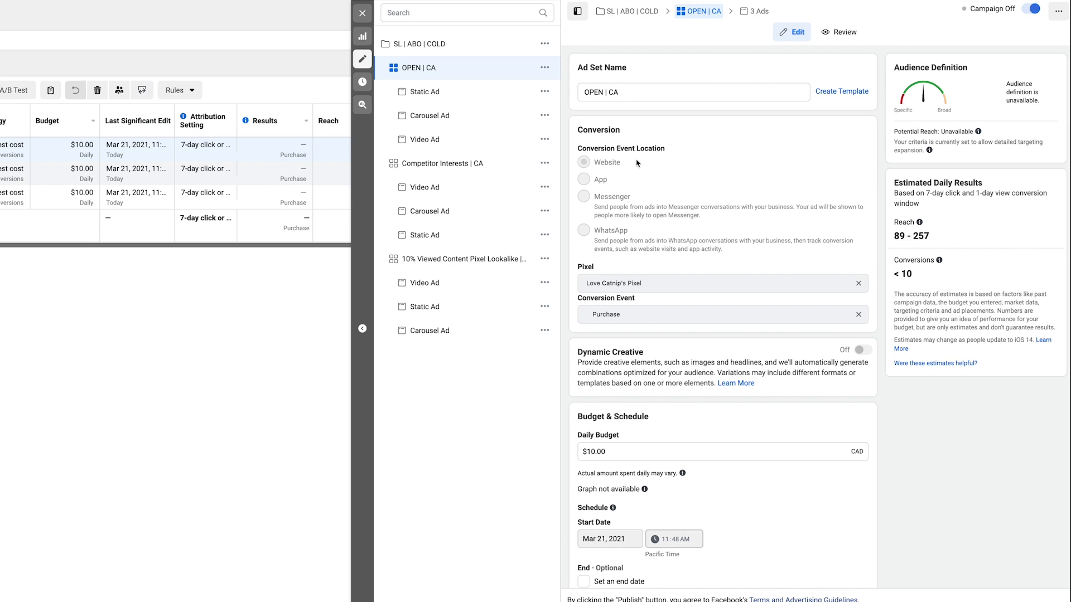
scroll(634, 216, "down", 1)
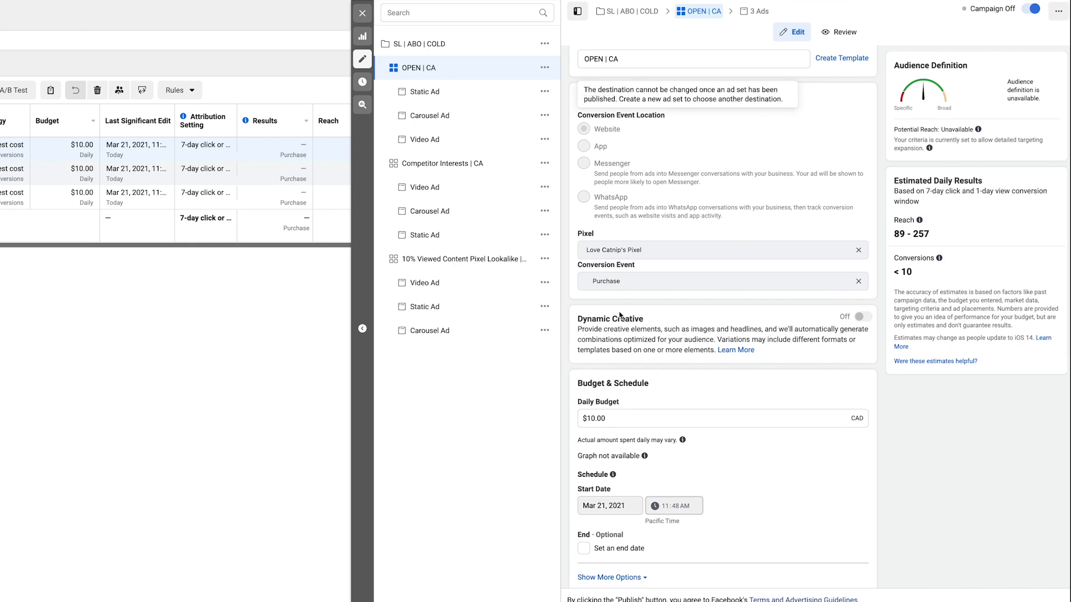
scroll(621, 312, "down", 1)
scroll(624, 323, "down", 2)
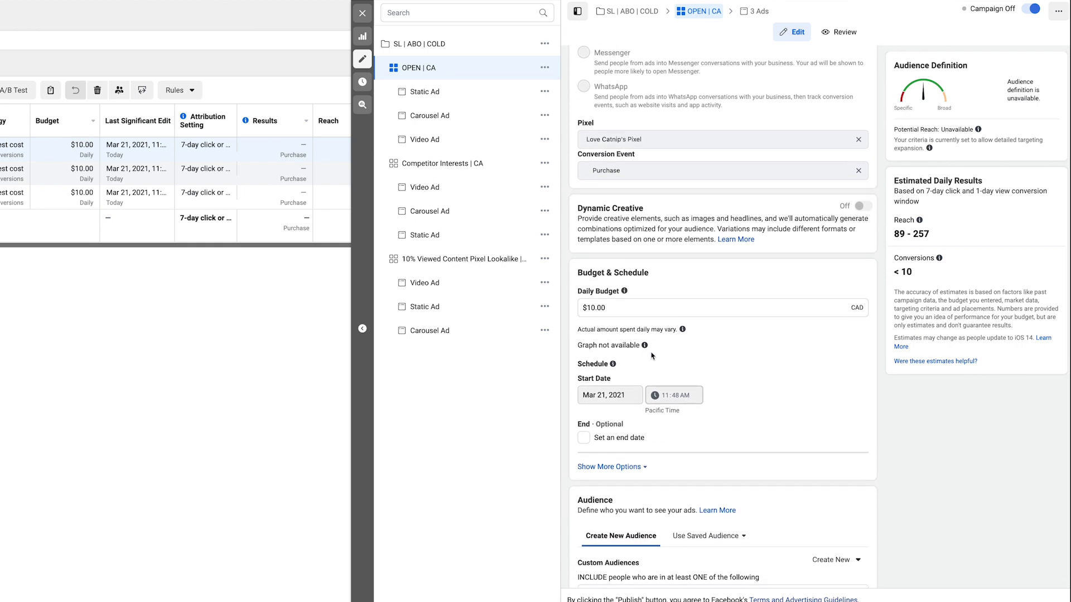
scroll(658, 424, "down", 6)
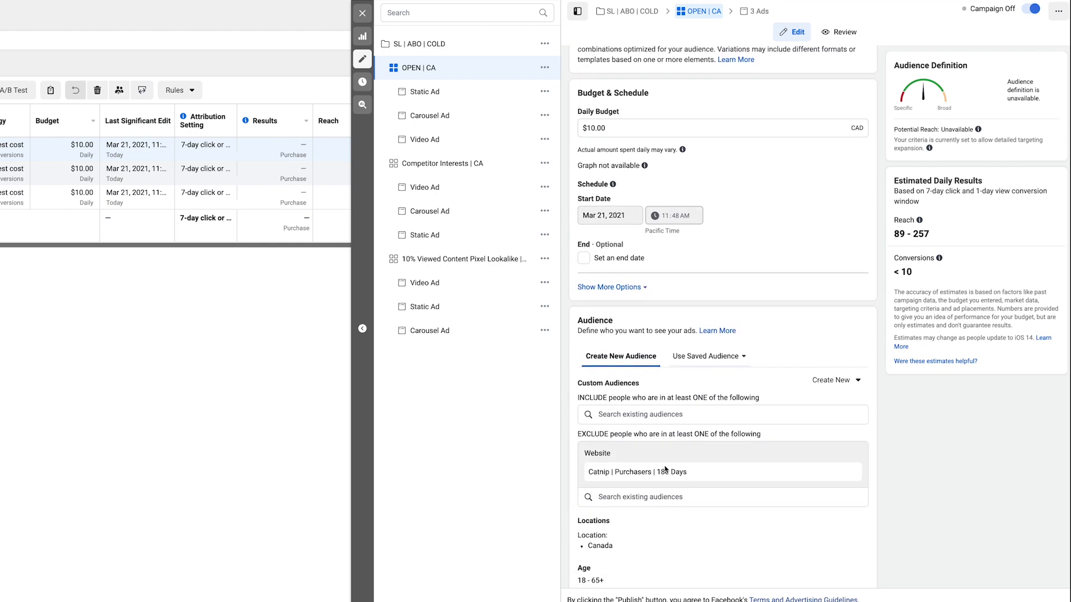
scroll(663, 496, "down", 1)
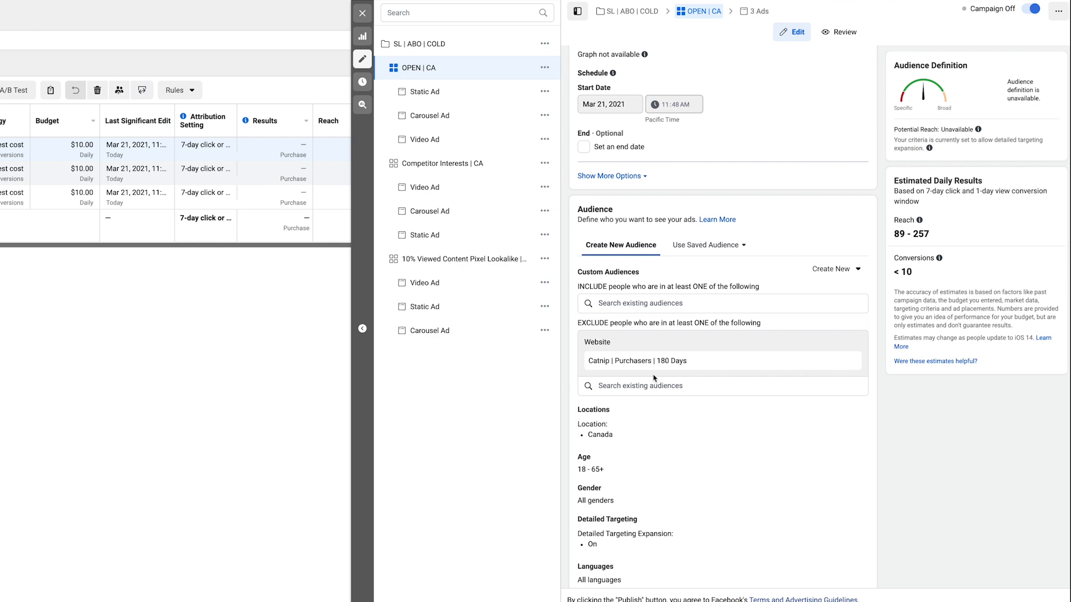
scroll(654, 373, "down", 1)
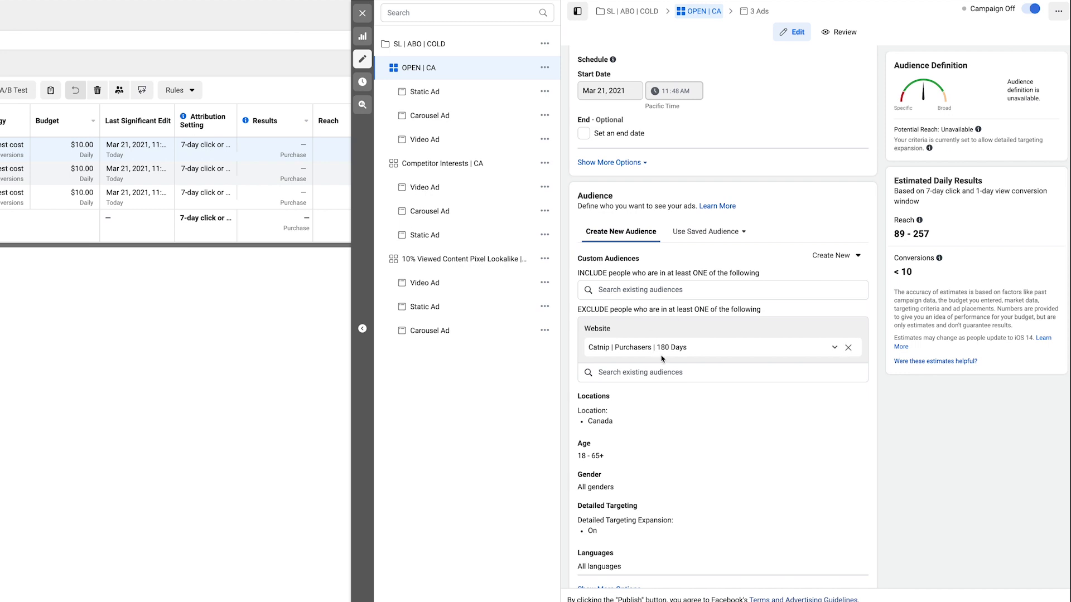
Start a new custom audience from the OPEN | CA ad set with Website as its source.
left_click(659, 292)
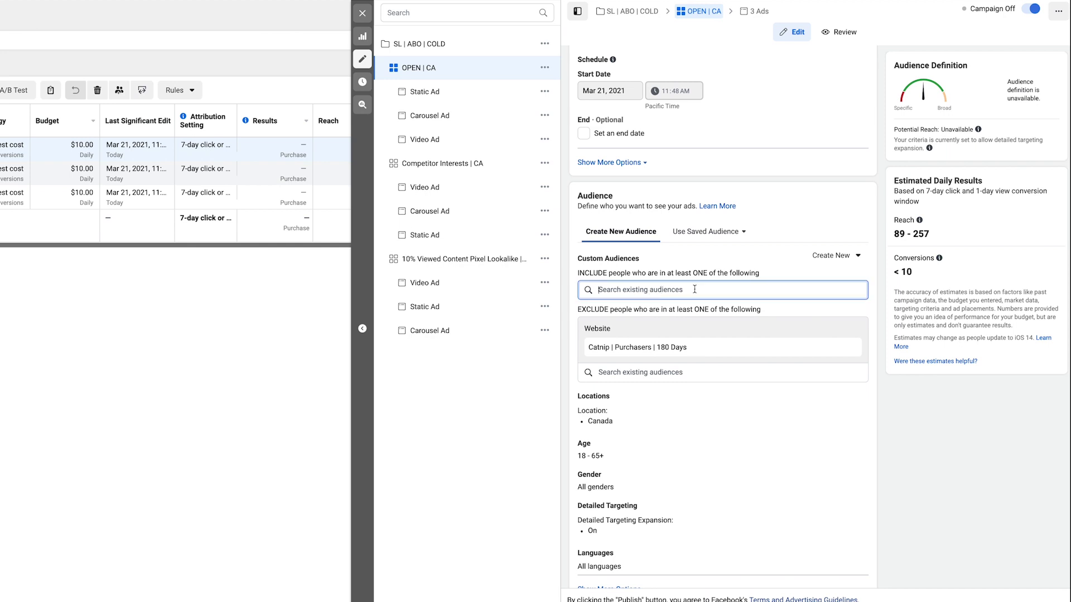
left_click(816, 258)
left_click(827, 296)
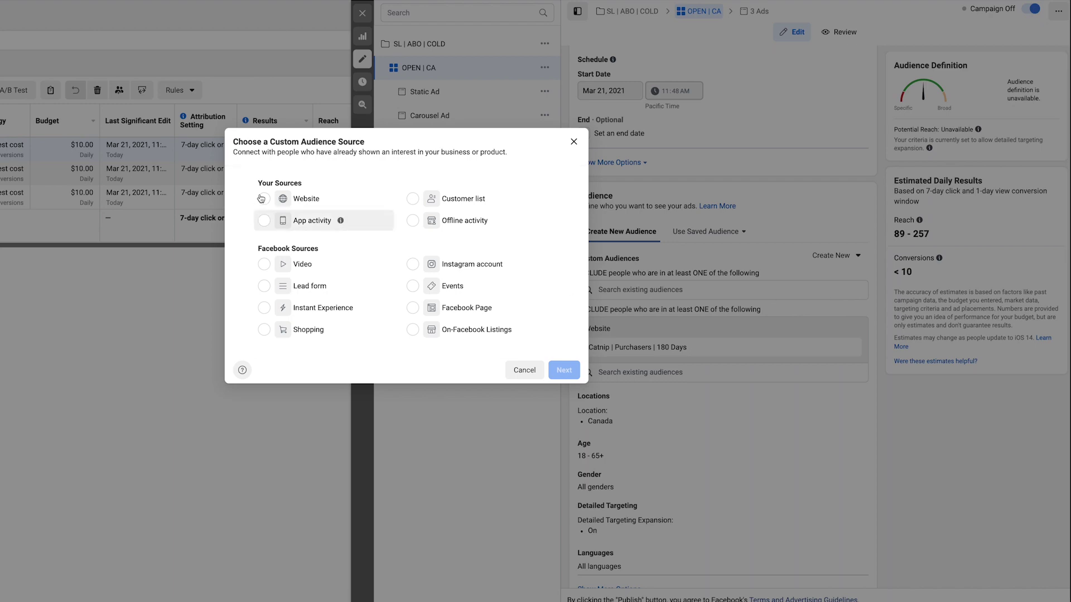
left_click(277, 202)
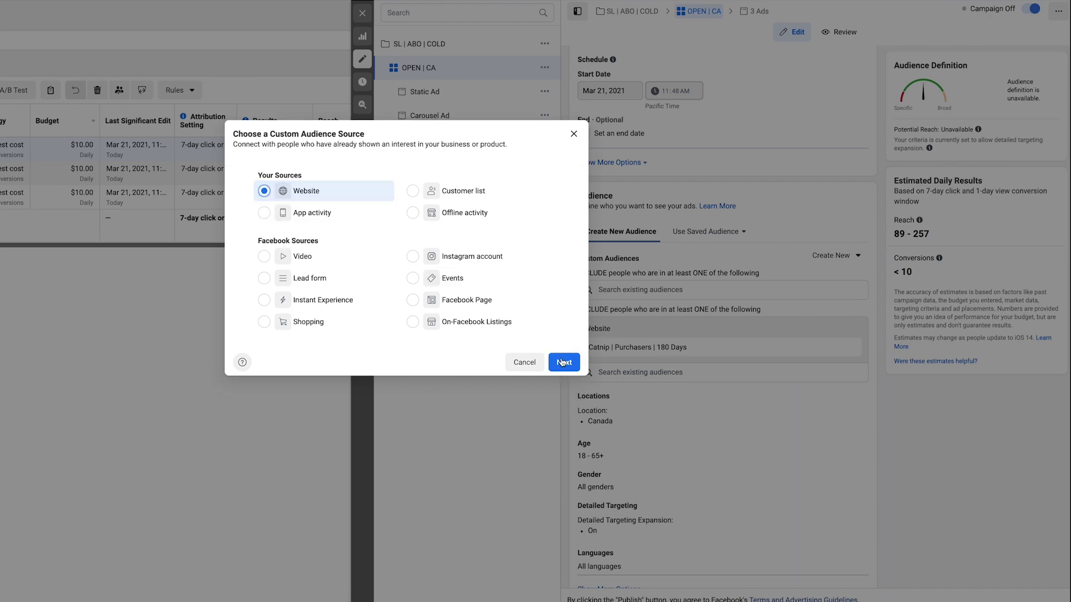
left_click(562, 362)
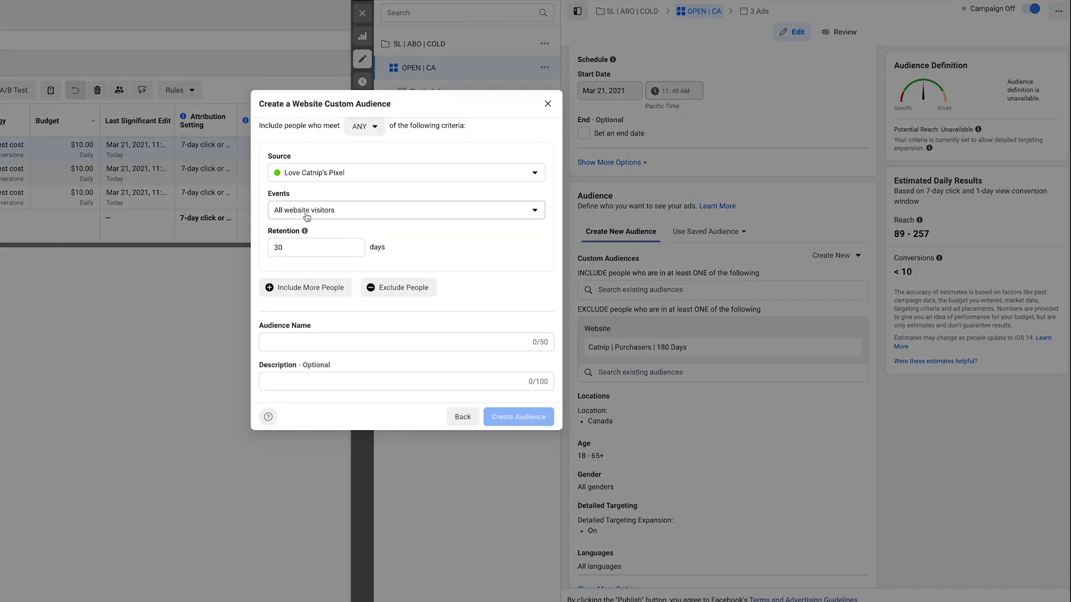
Set the website custom audience's event to Purchase and its retention to 180 days.
left_click(329, 213)
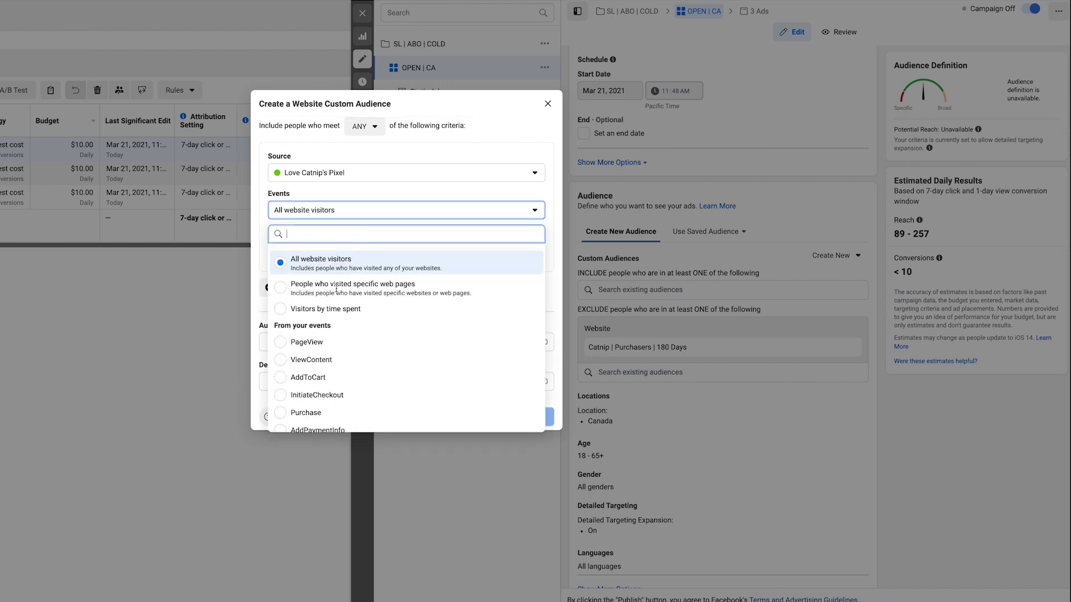
left_click(325, 414)
left_click(289, 241)
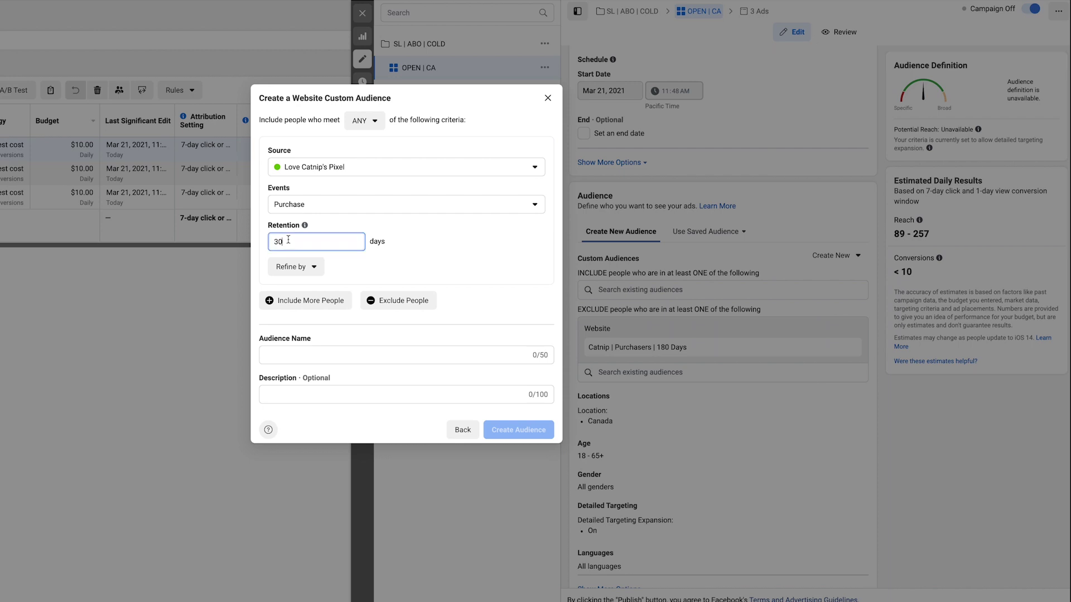
key("ctrl+a")
type("180")
key("BackSpace")
Name the custom audience "Catnip | Purchasers | 180 Days" and close its dialog without creating it.
left_click(278, 355)
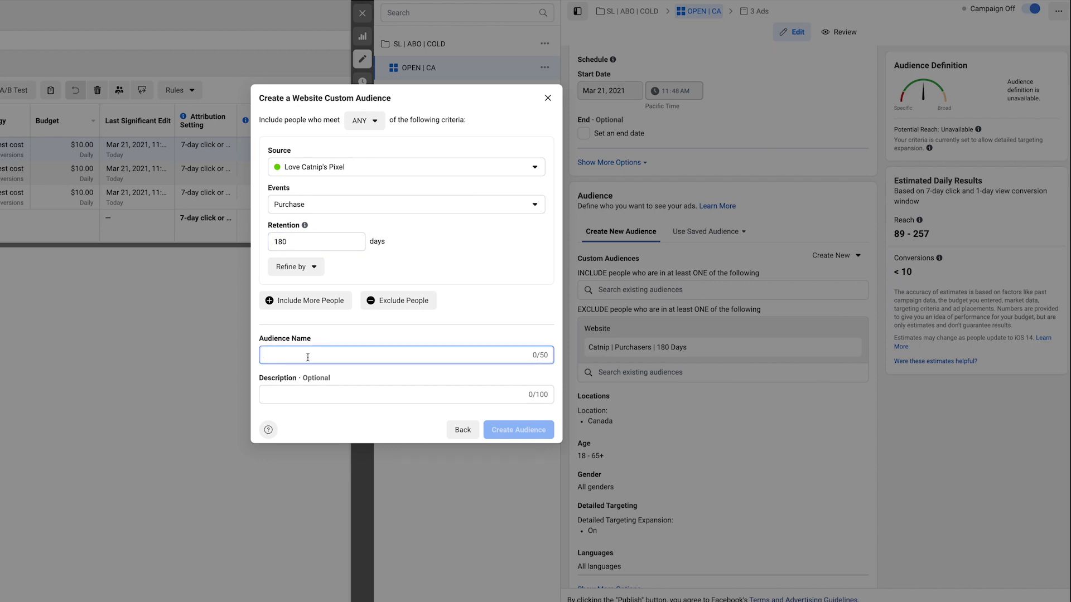
type("Catnip |")
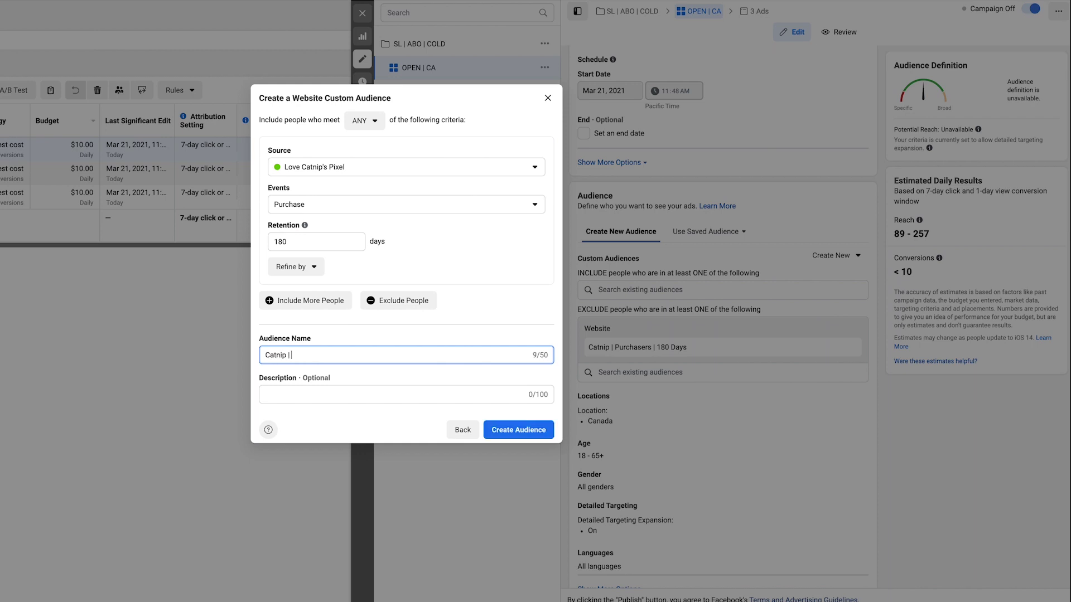
type(" Purchasers | 180 Days")
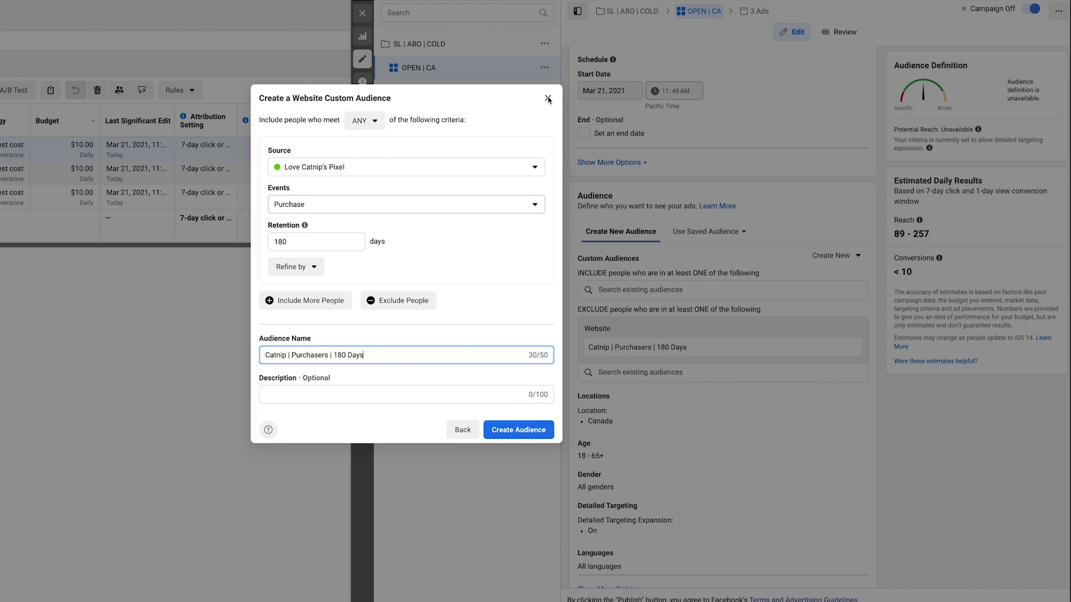
left_click(753, 241)
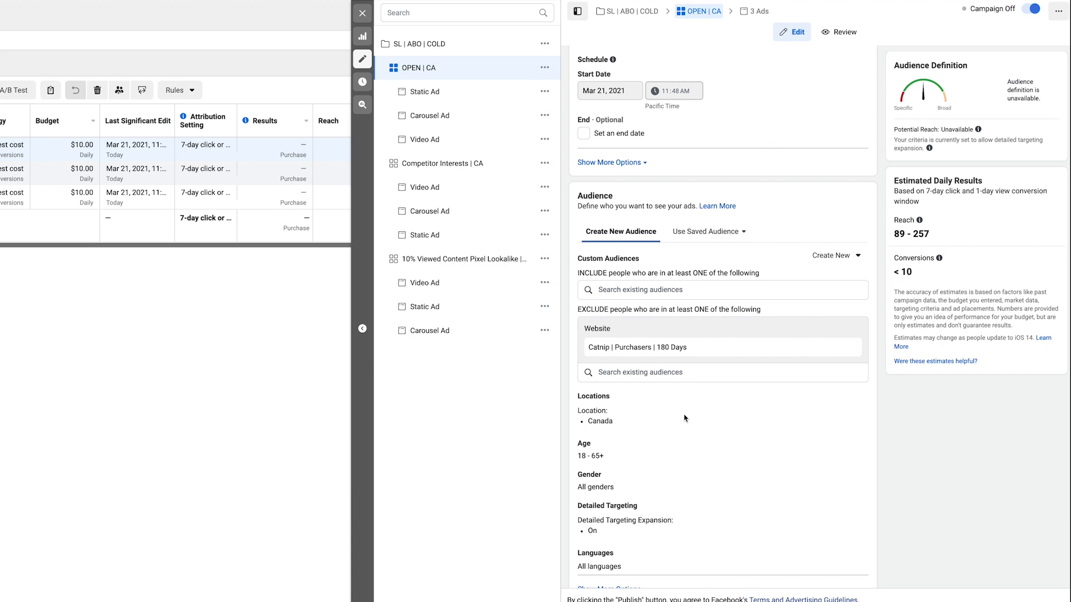
Review the OPEN | CA ad set's location, age, gender and detailed targeting, along with its placements and optimization and delivery settings.
scroll(685, 430, "down", 1)
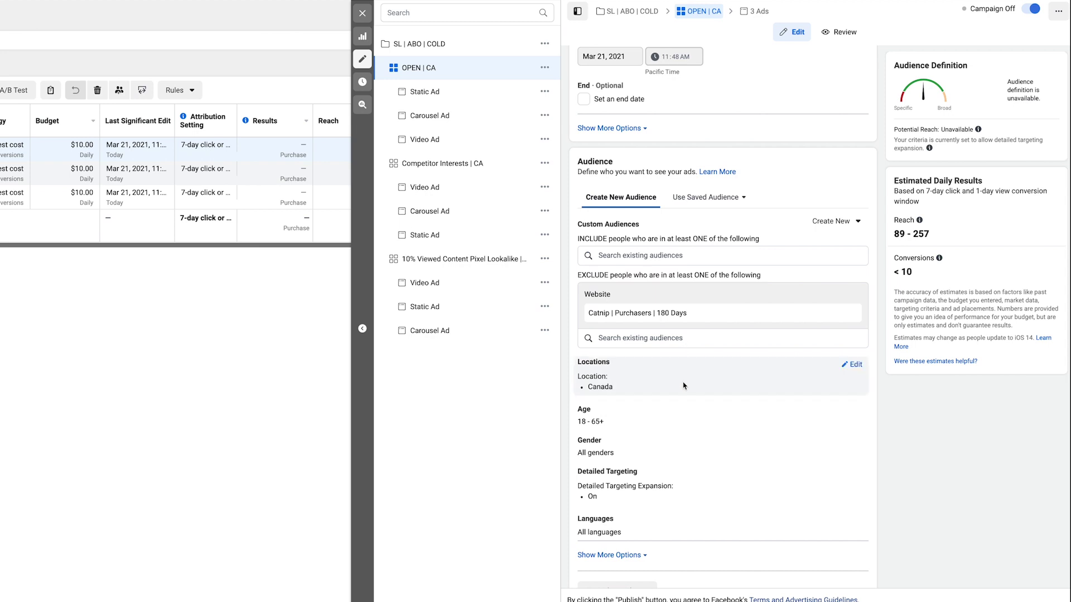
scroll(676, 424, "down", 2)
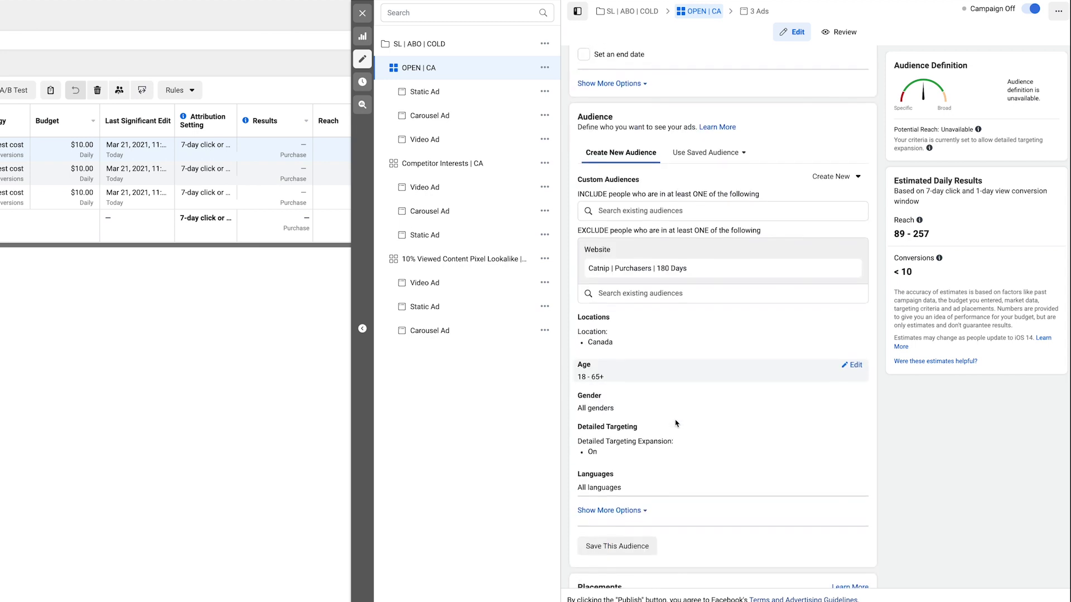
scroll(673, 447, "down", 1)
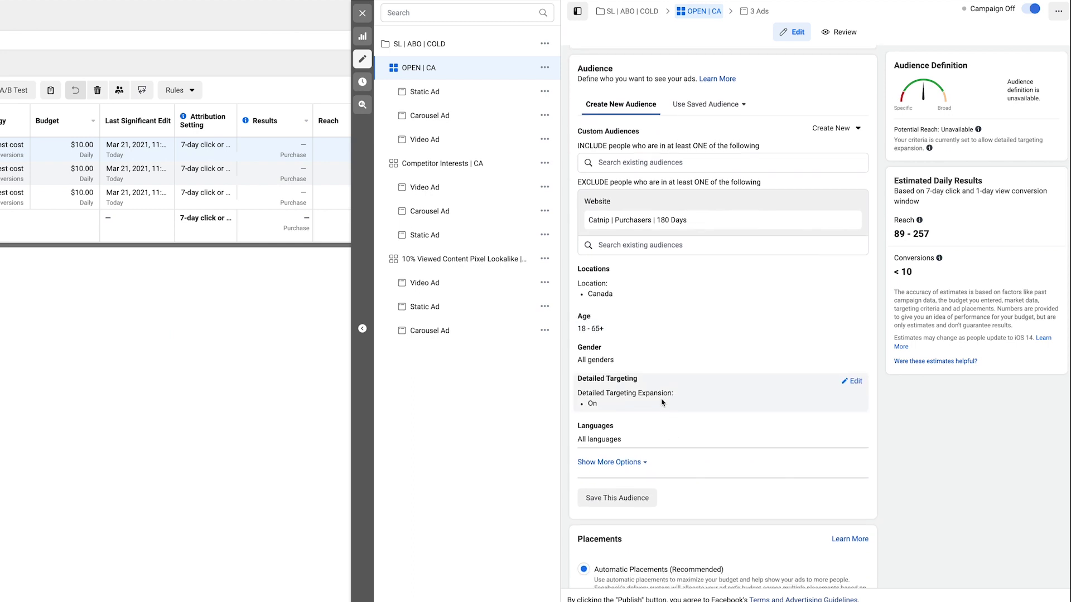
scroll(690, 471, "down", 2)
scroll(689, 471, "down", 2)
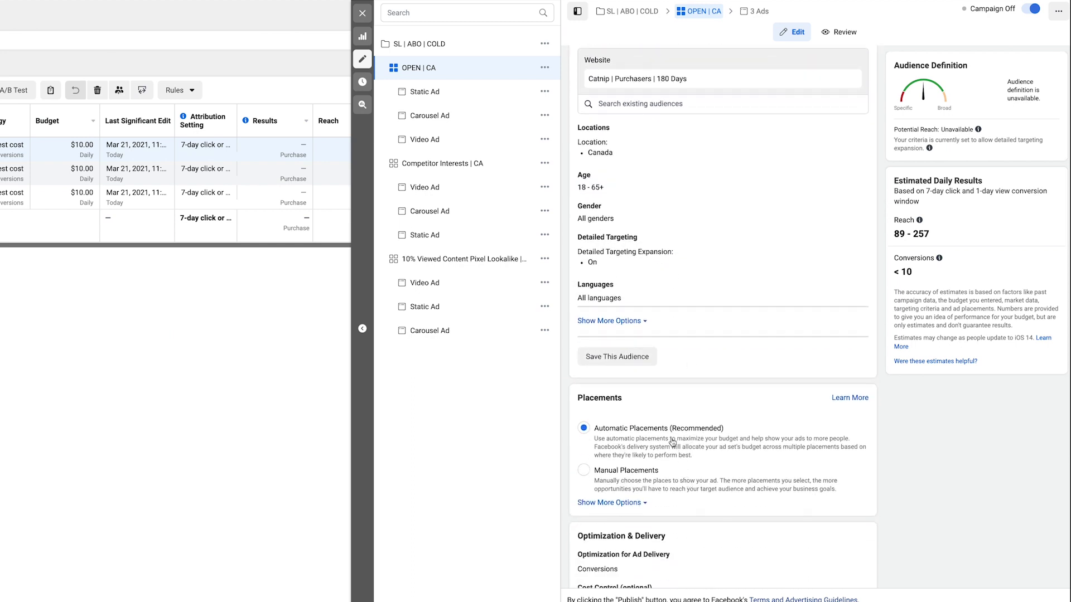
scroll(712, 549, "down", 2)
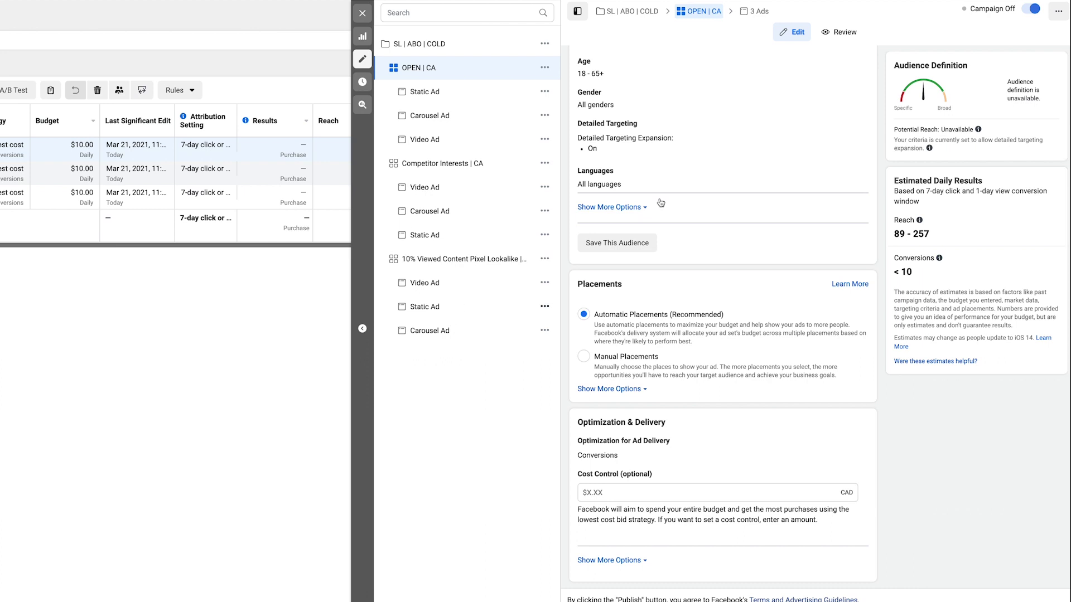
Open the Facebook post with comments for the Static Ad in the 10% Viewed Content Pixel Lookalike | CA ad set.
left_click(452, 308)
left_click(1042, 126)
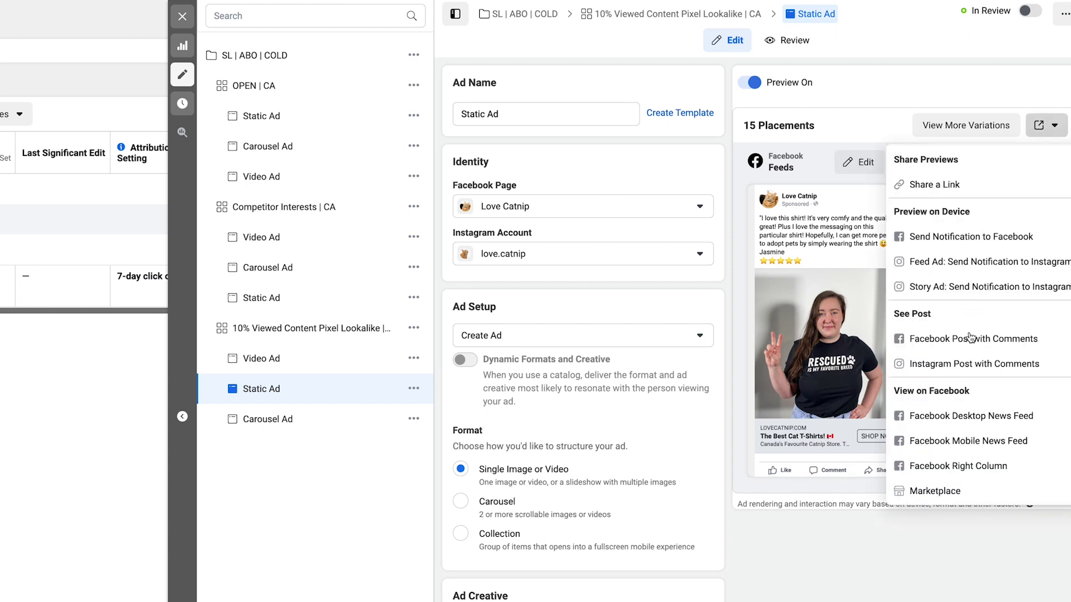
left_click(967, 341)
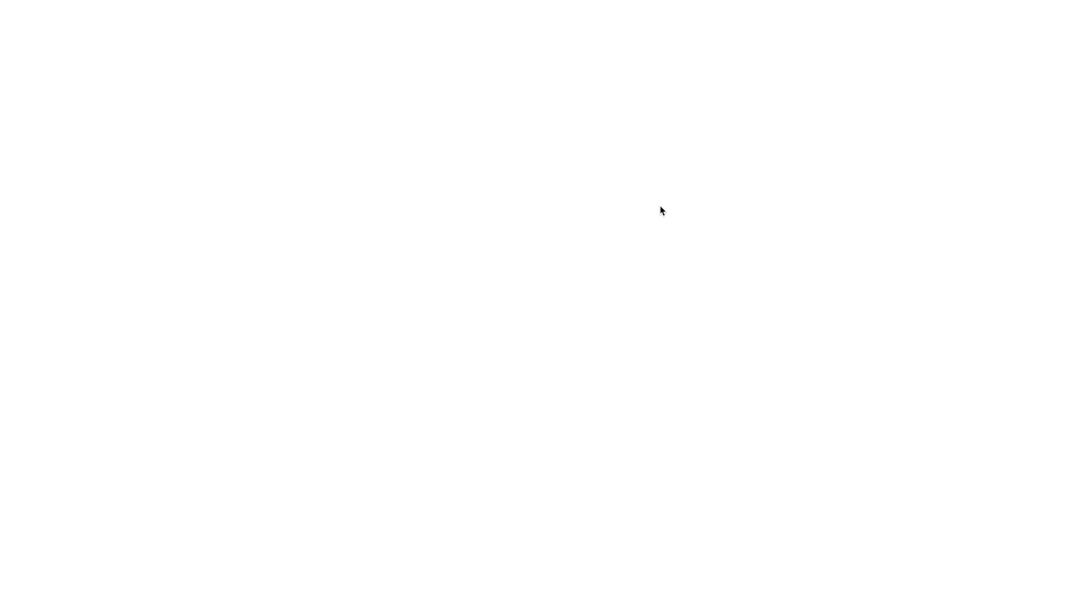
Copy the post ID from the Facebook post's web address, close the post and return to Ads Manager.
left_click_drag(139, 27, 81, 27)
key("super+c")
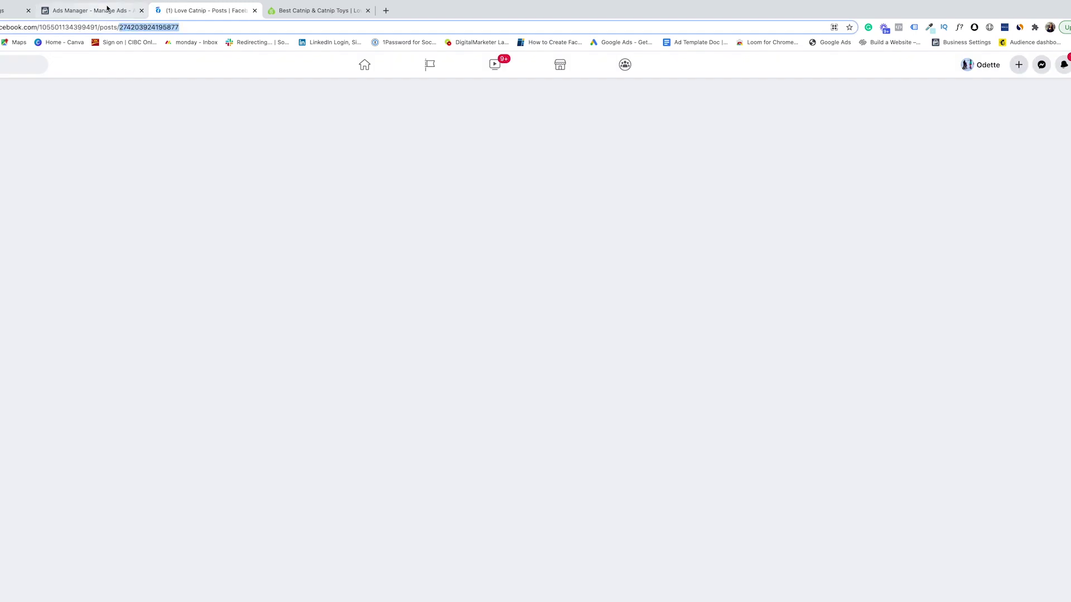
left_click(120, 12)
left_click(255, 11)
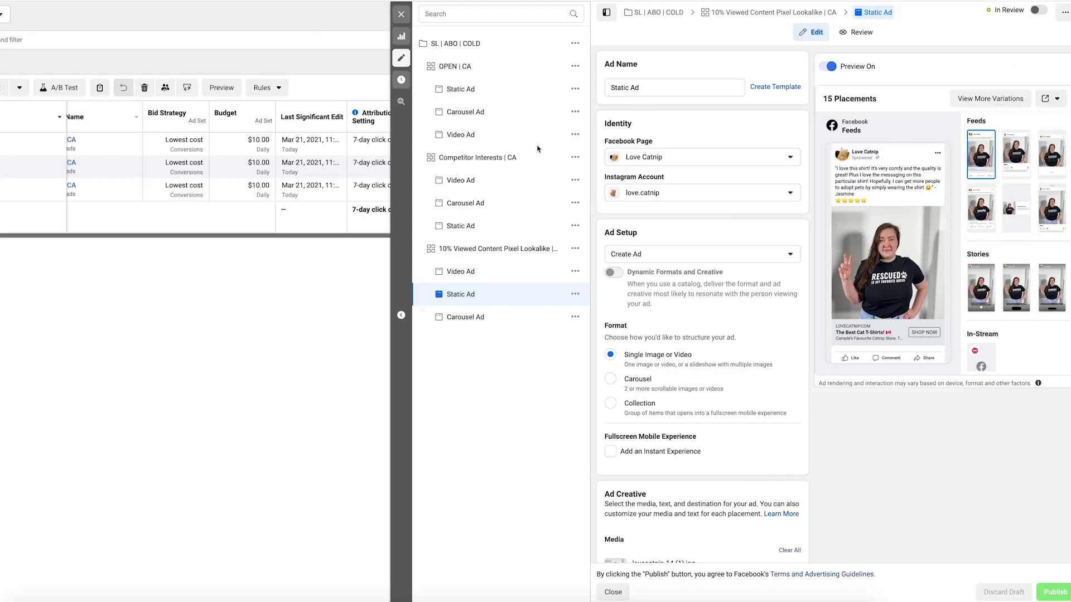
Apply the copied post ID to the Static Ad in the OPEN | CA ad set and publish the ad.
left_click(509, 93)
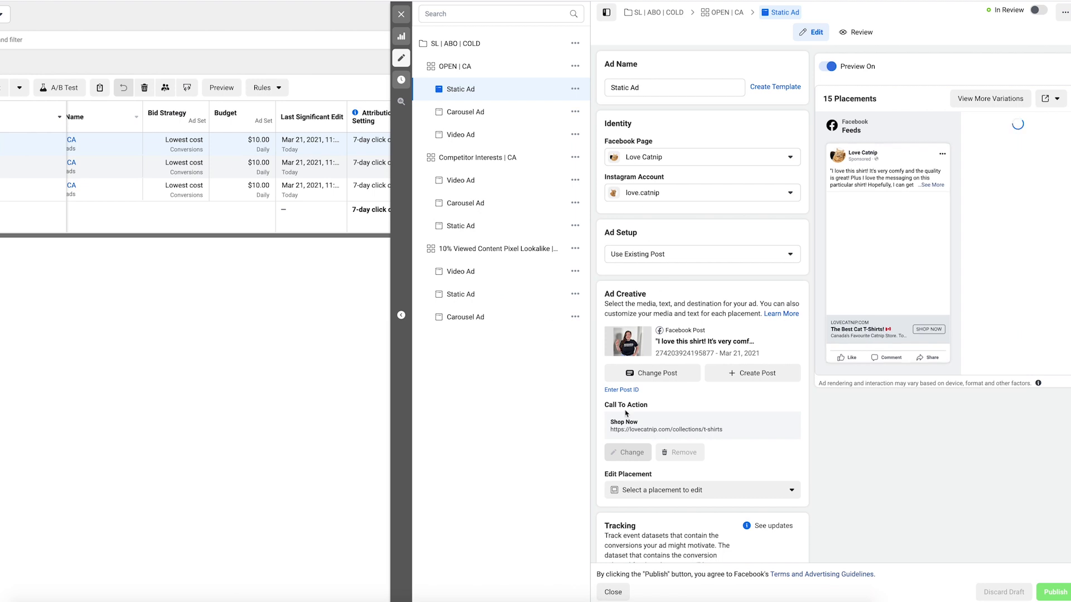
left_click(622, 391)
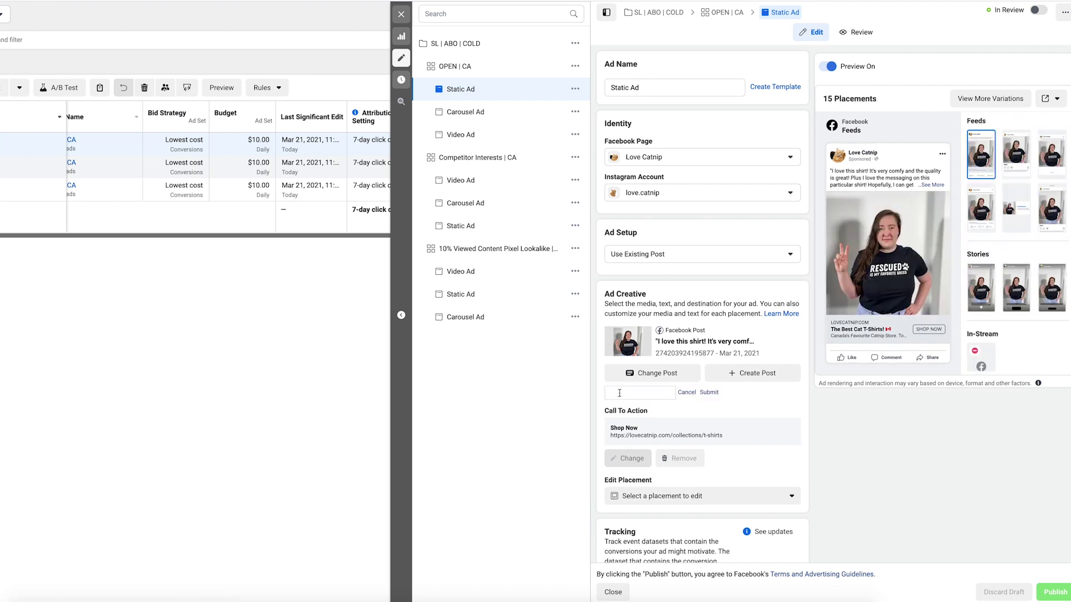
key("super+v")
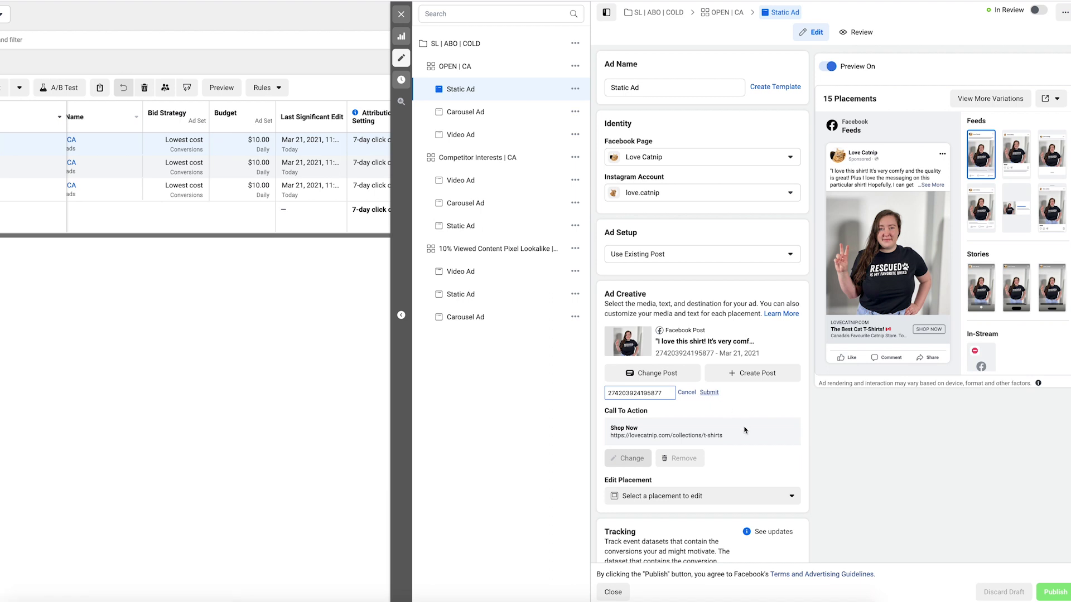
key("Return")
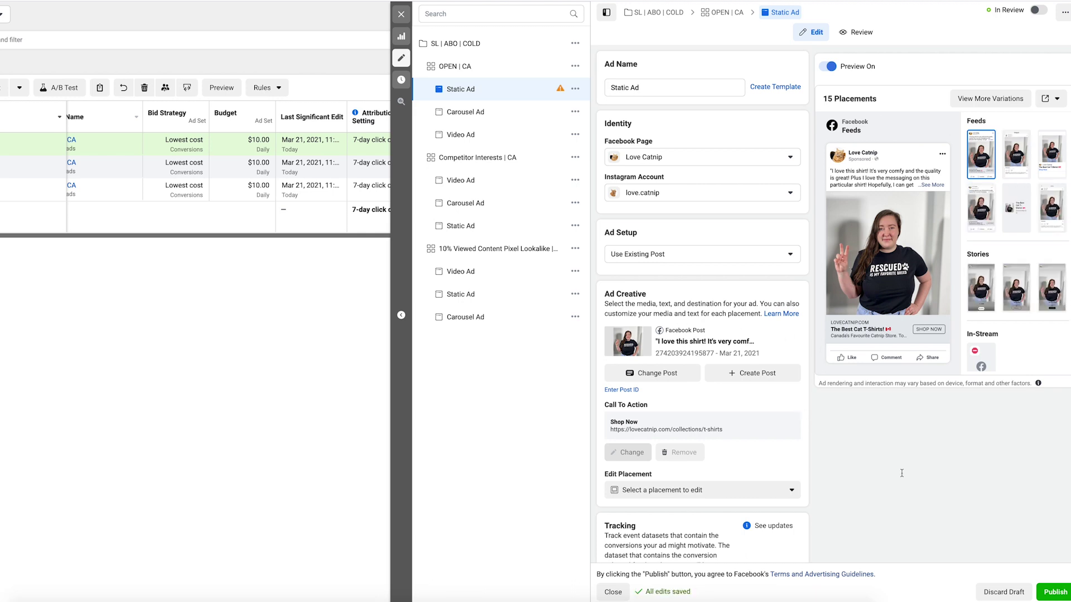
left_click(1053, 592)
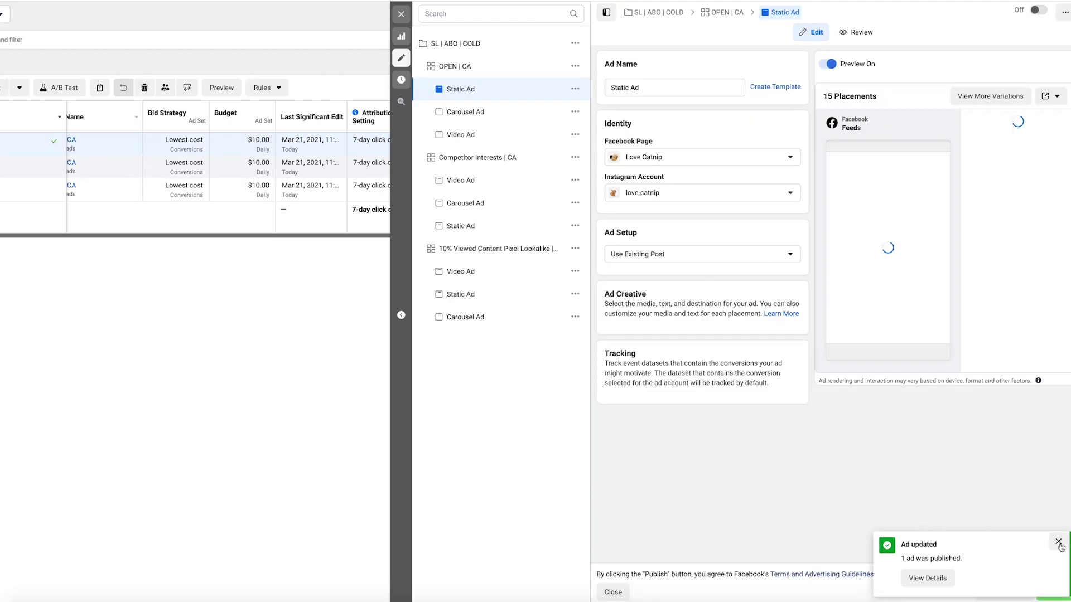
left_click(1058, 542)
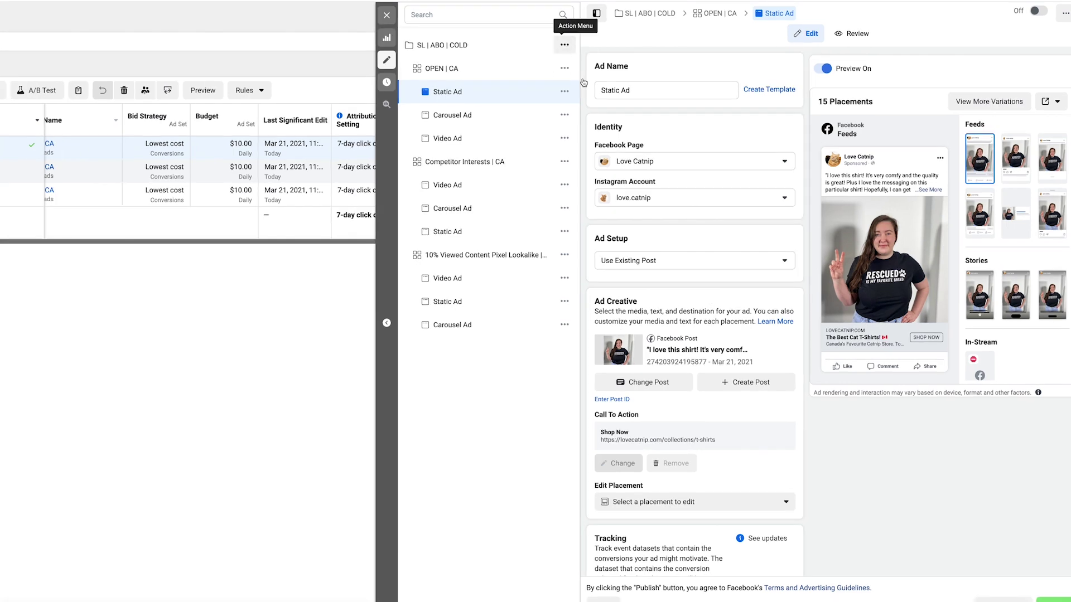
Open the Competitor Interests | CA ad set and review its conversion, dynamic creative, budget and schedule settings.
left_click(573, 48)
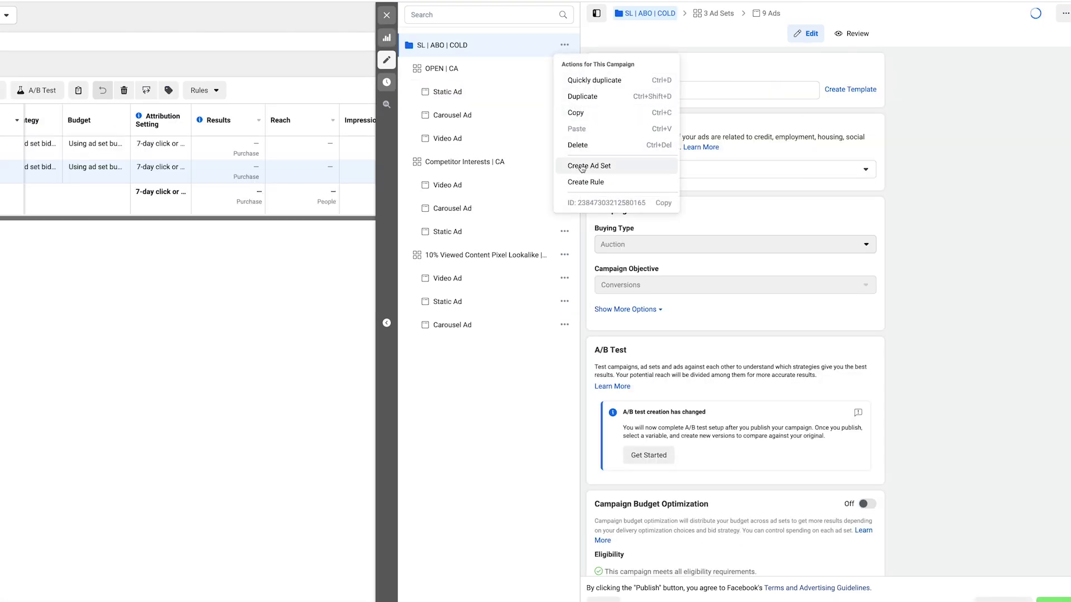
left_click(483, 166)
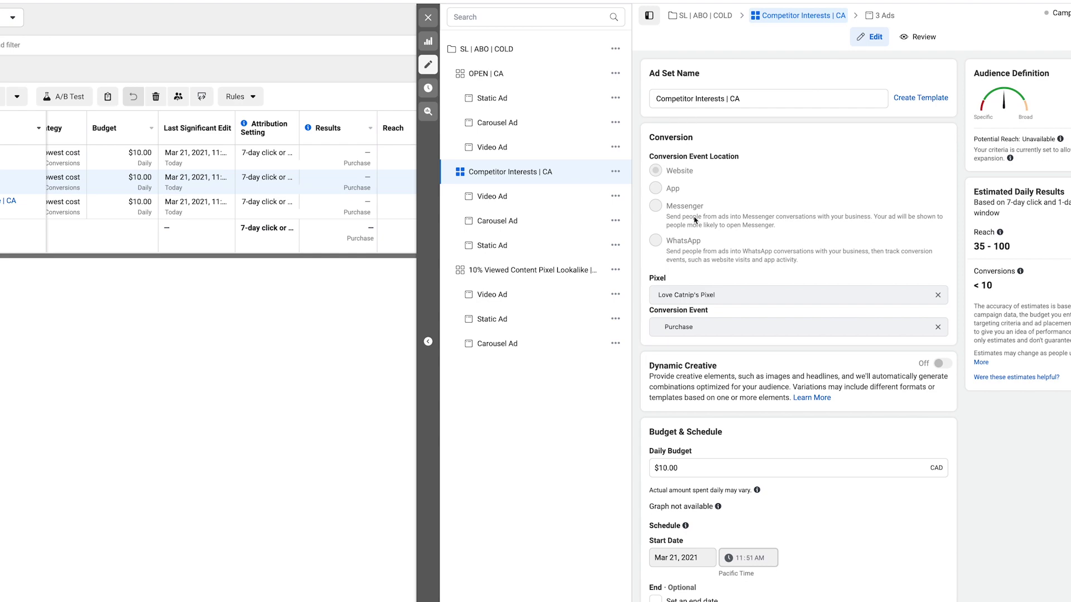
scroll(695, 221, "down", 1)
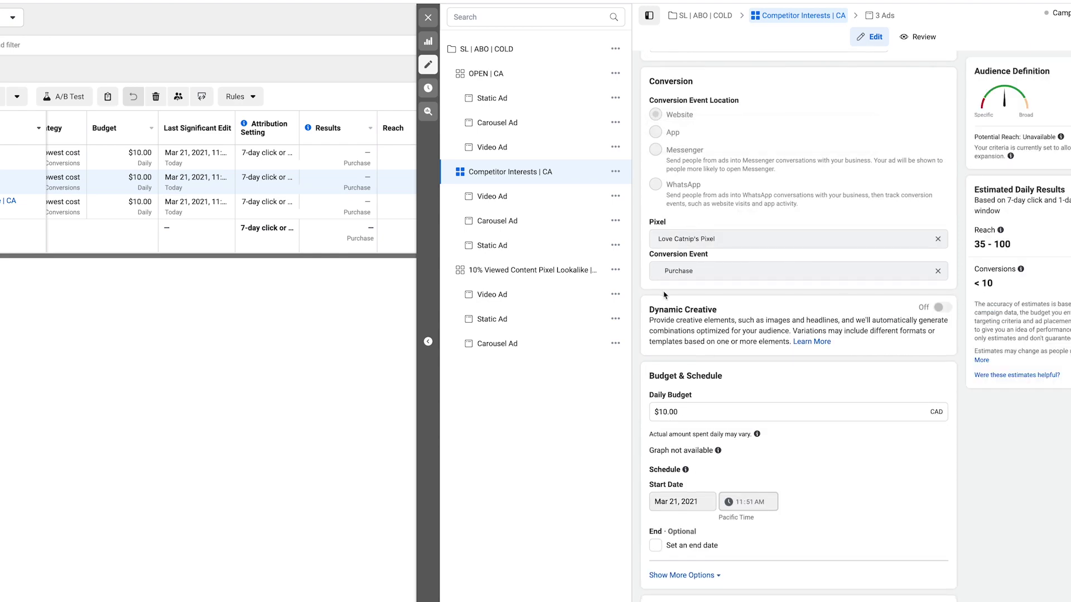
scroll(676, 295, "down", 1)
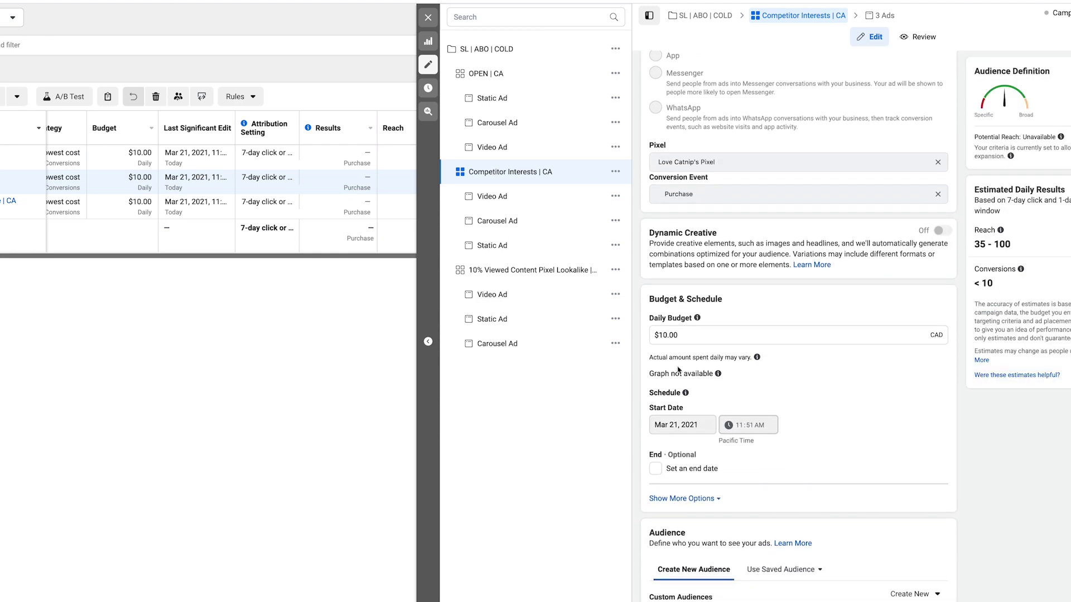
scroll(669, 330, "down", 1)
scroll(680, 382, "down", 2)
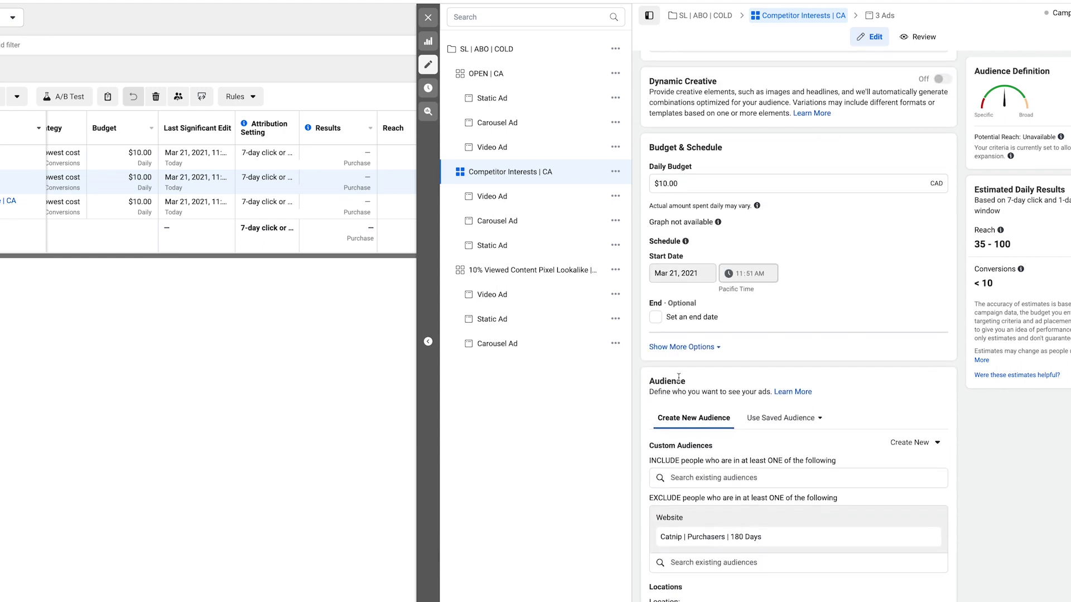
Review the Competitor Interests | CA ad set's excluded audience, location, age, gender and detailed targeting.
scroll(772, 421, "down", 2)
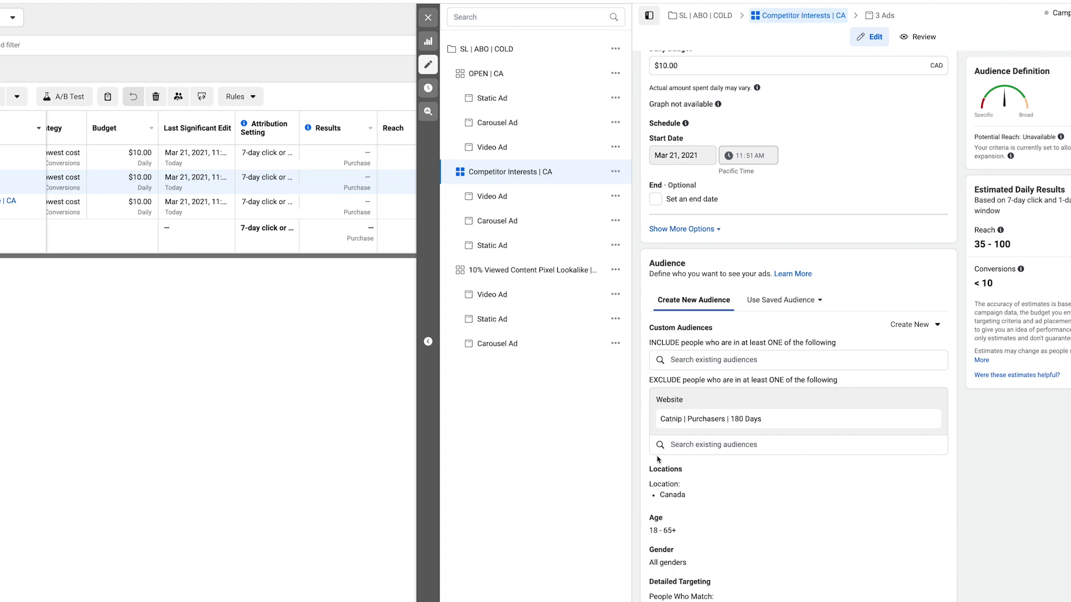
scroll(659, 460, "down", 1)
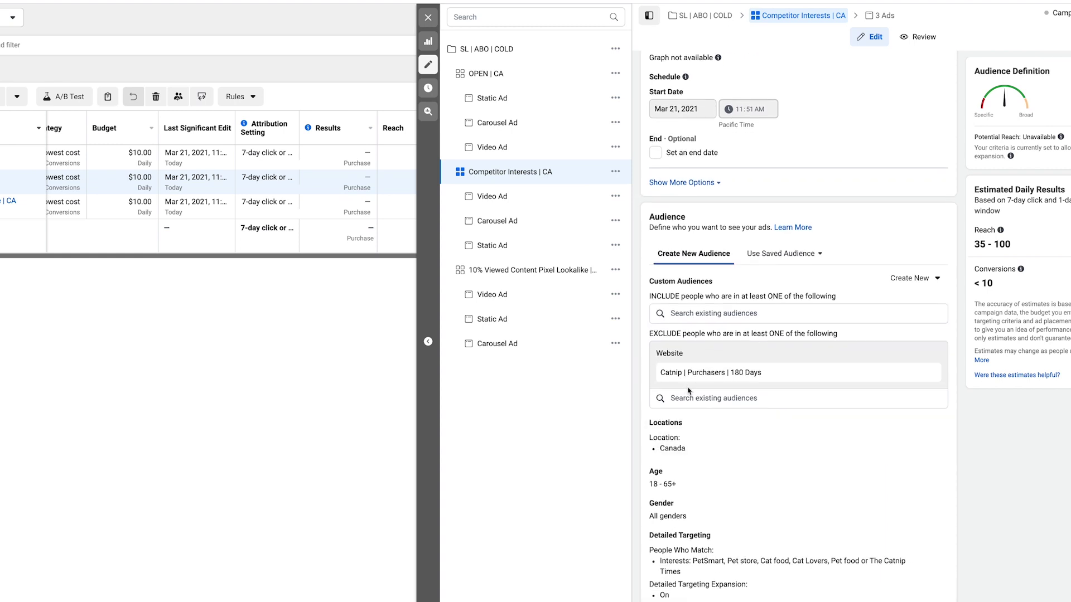
scroll(714, 424, "down", 1)
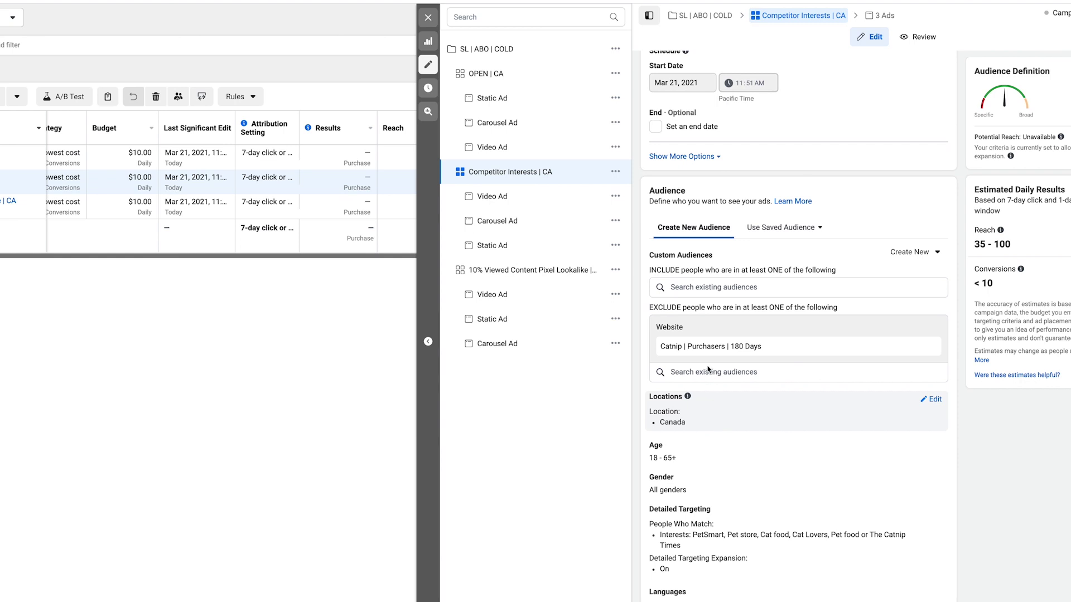
scroll(722, 444, "down", 1)
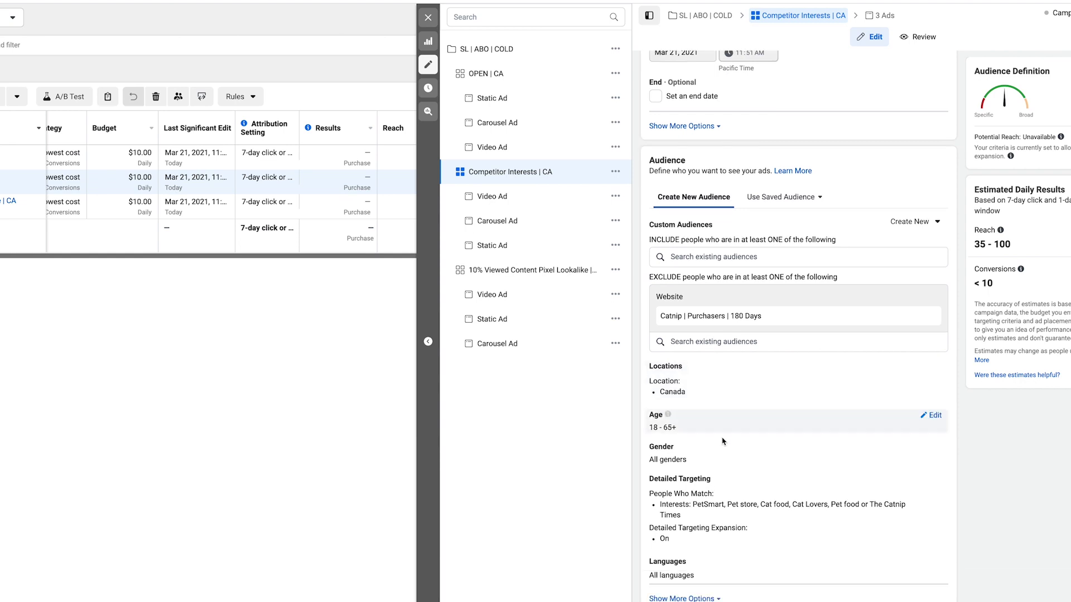
mouse_move(722, 459)
scroll(722, 459, "down", 3)
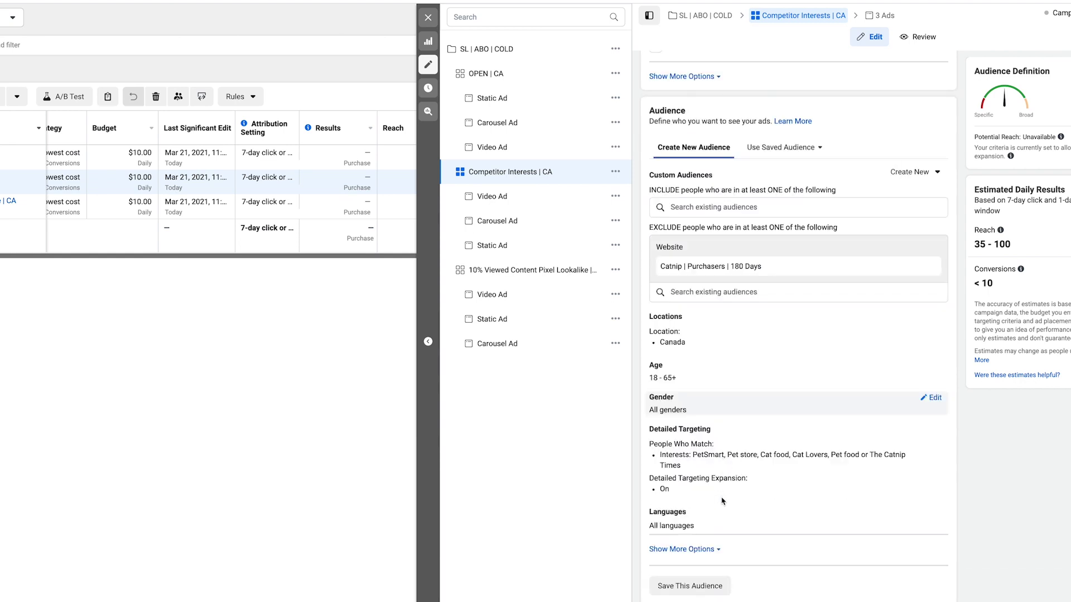
mouse_move(853, 430)
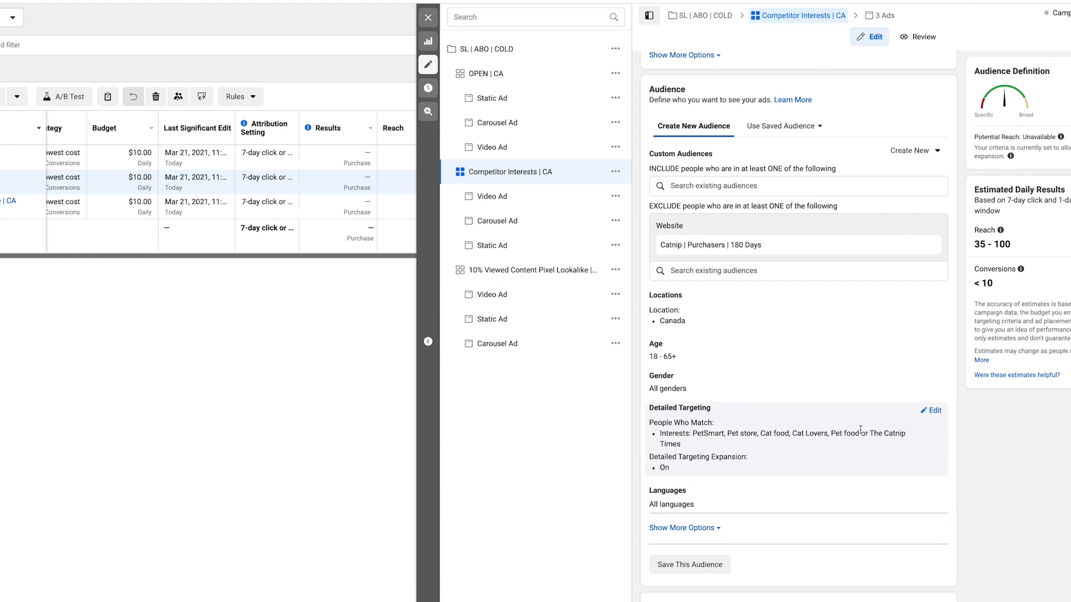
Search the Competitor Interests | CA ad set's detailed targeting for "cat" and clear the search without adding an interest.
left_click(932, 414)
scroll(743, 495, "down", 3)
scroll(743, 496, "down", 4)
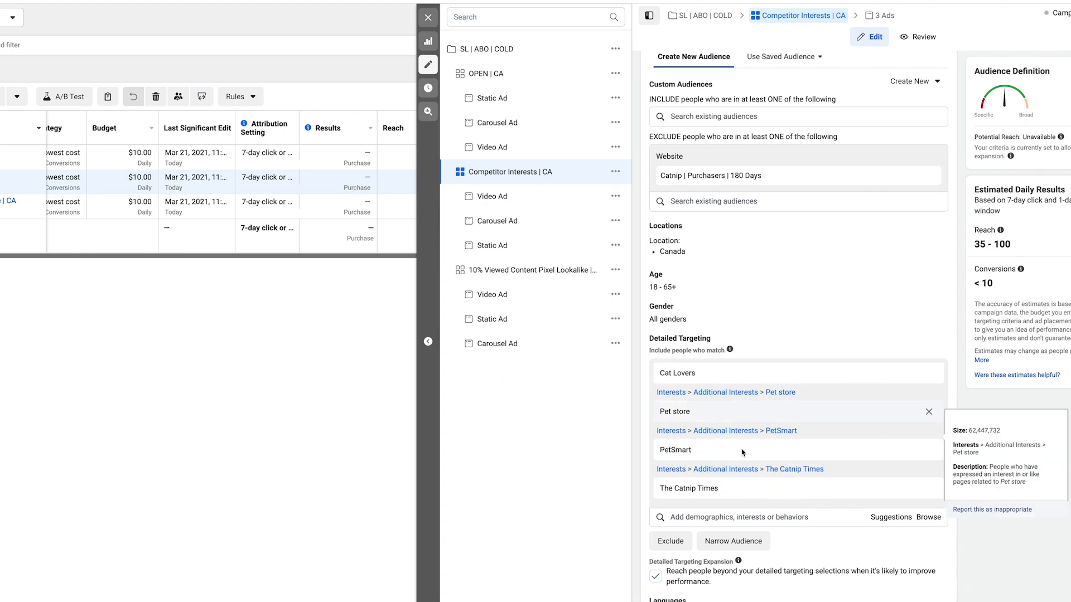
left_click(702, 517)
type("ca")
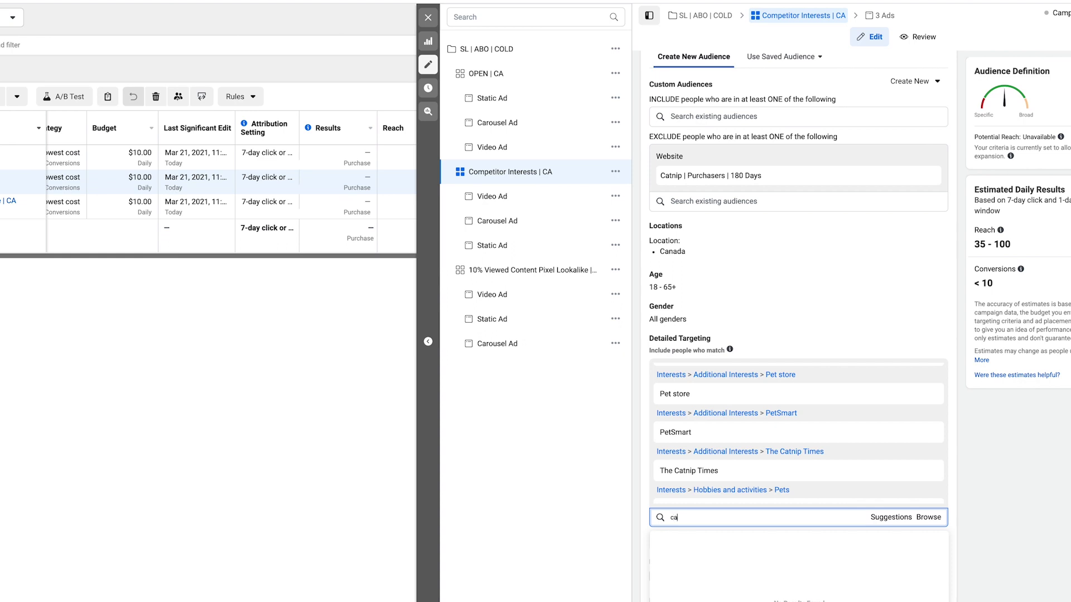
type("t")
scroll(837, 513, "down", 1)
scroll(836, 514, "down", 1)
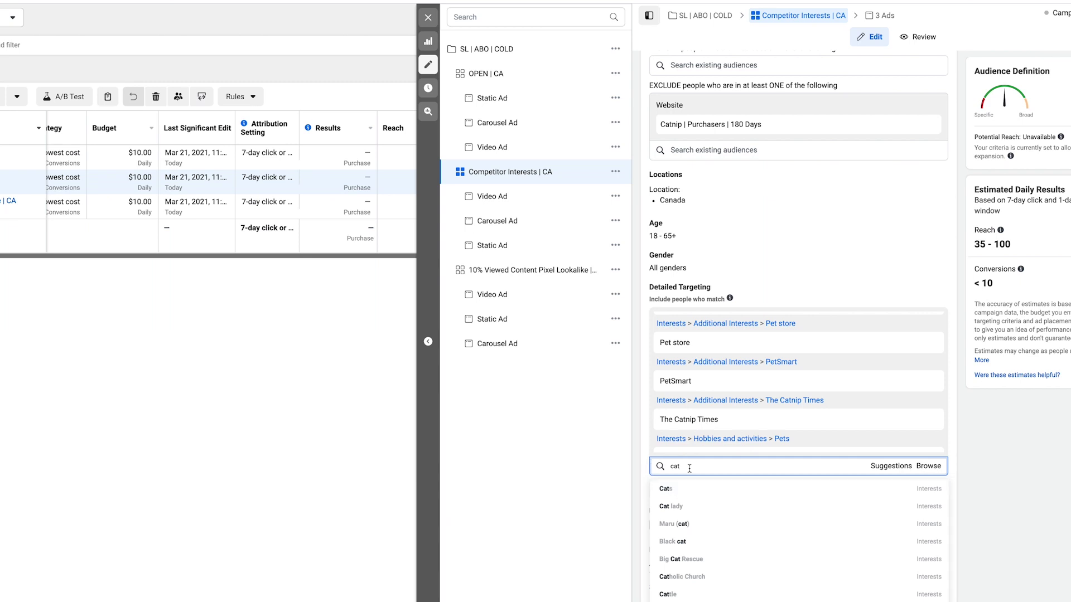
double_click(670, 467)
key("BackSpace")
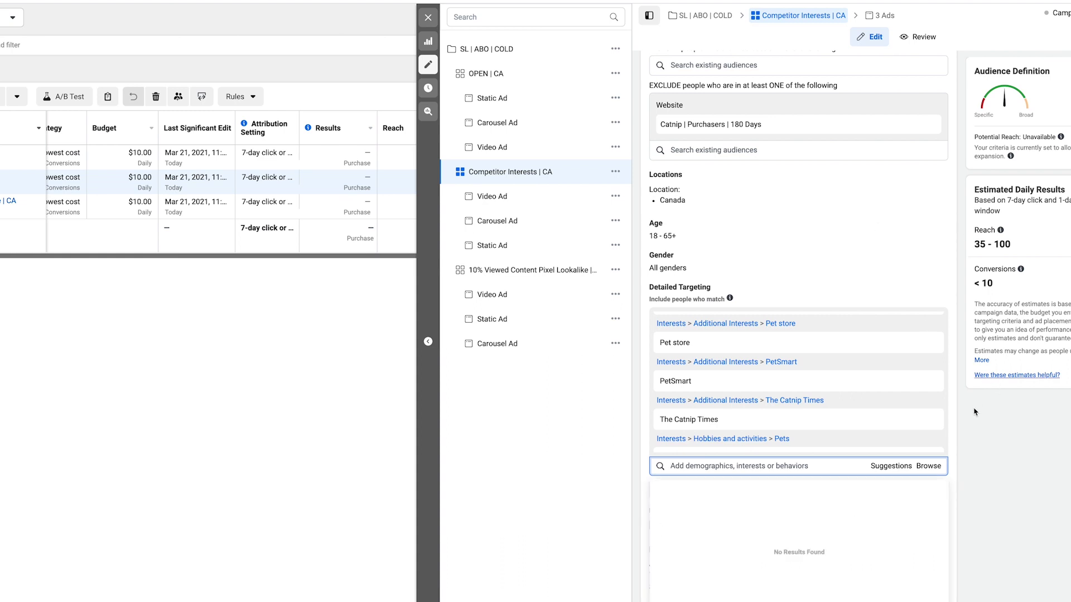
left_click(971, 424)
Review the Competitor Interests | CA ad set's targeting expansion, languages and placements.
scroll(863, 524, "down", 2)
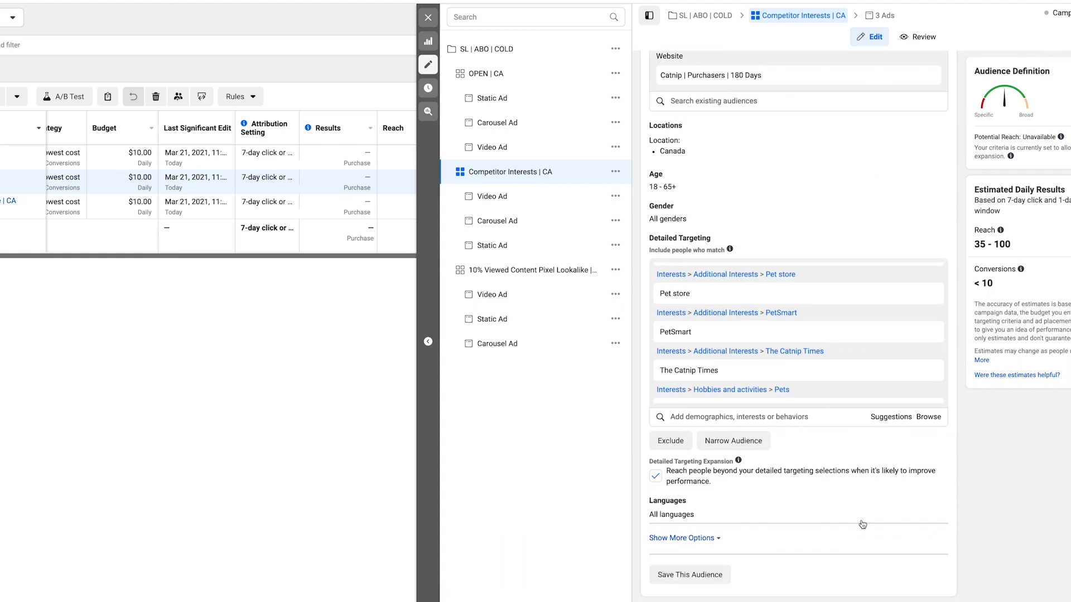
scroll(803, 403, "down", 1)
scroll(805, 464, "down", 3)
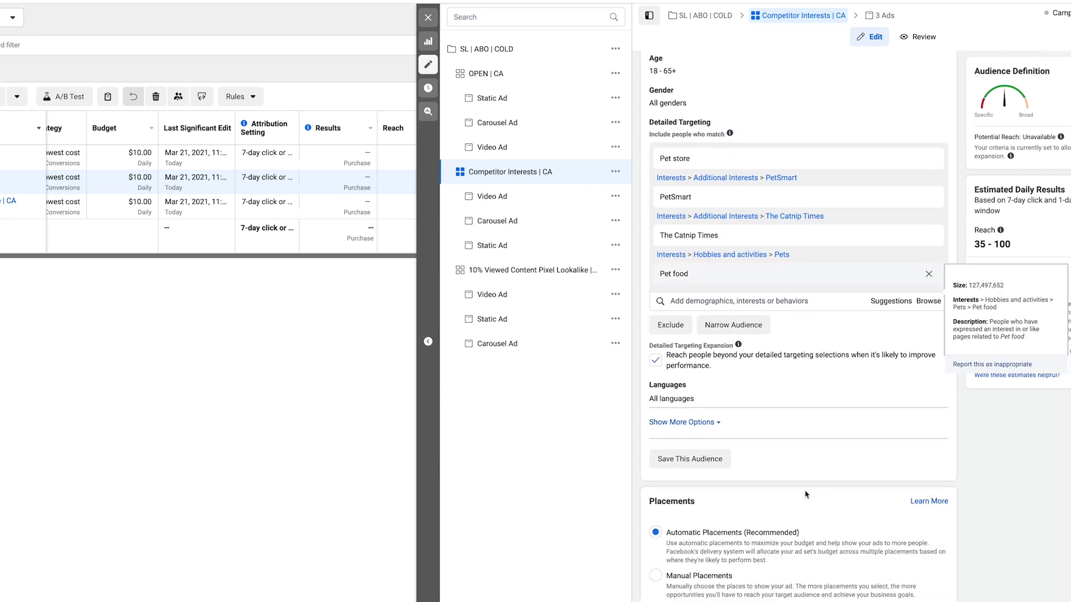
scroll(820, 533, "down", 3)
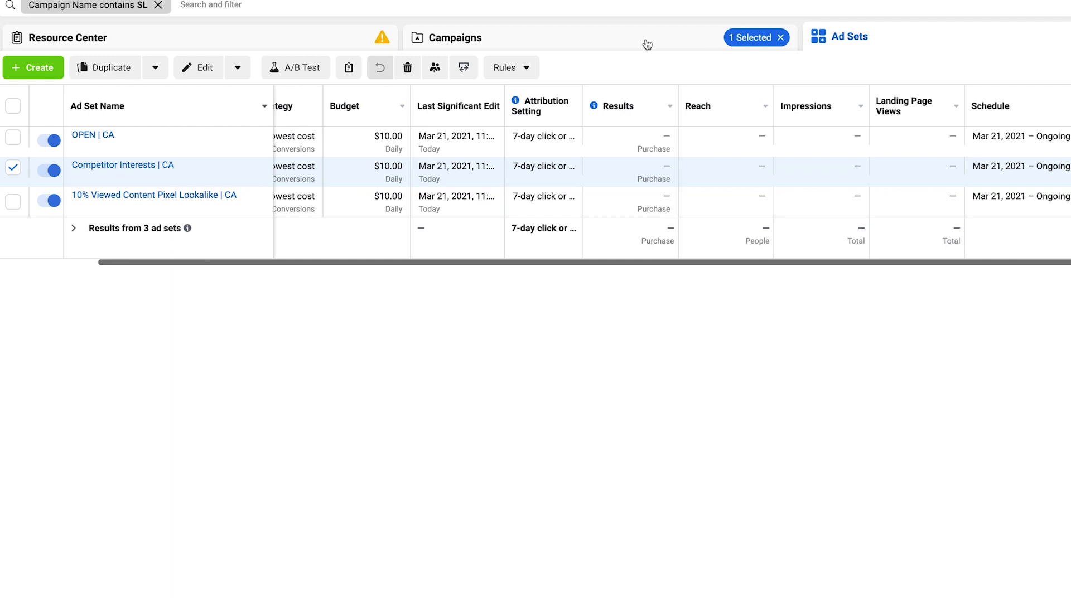
Return to the campaigns list and deselect the SL | ABO | COLD campaign.
left_click(647, 44)
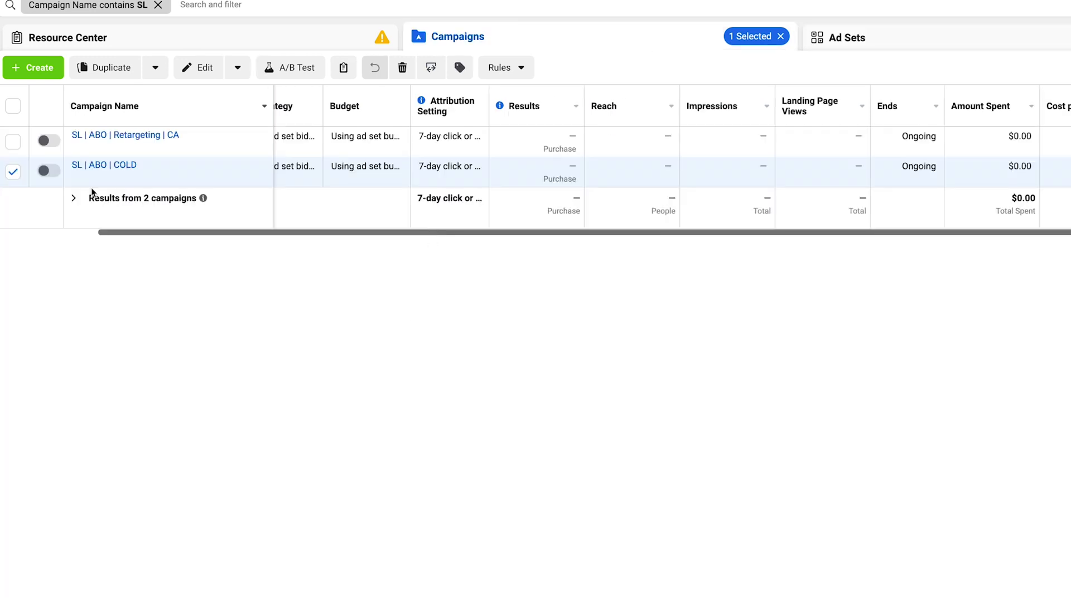
mouse_move(53, 173)
left_click(13, 172)
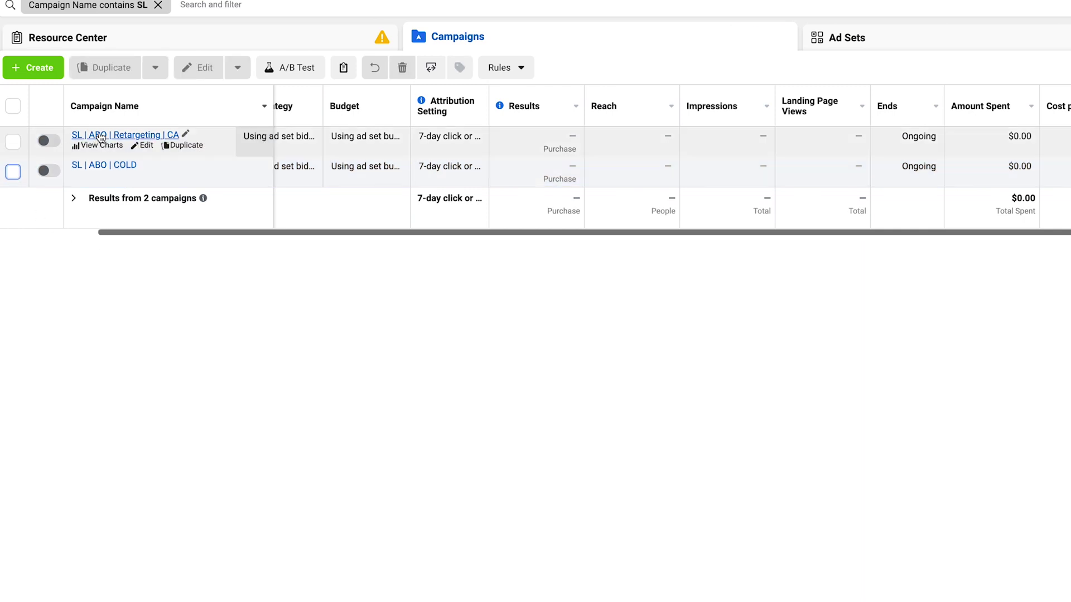
Choose the Conversions objective for a new campaign and close the dialog without creating it.
left_click(31, 69)
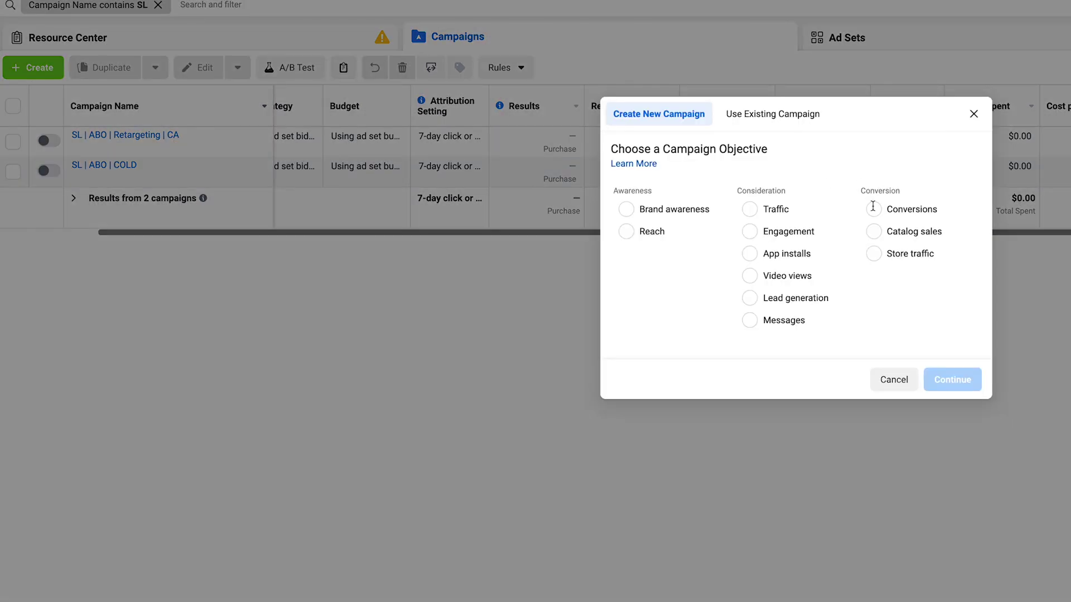
left_click(874, 209)
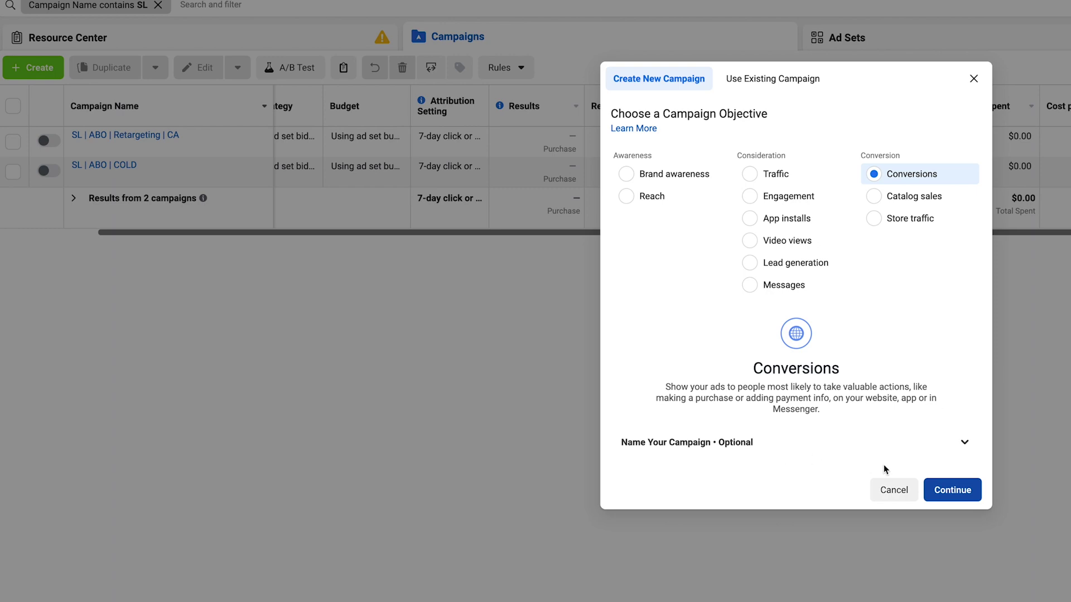
left_click(973, 79)
Open the SL | ABO | Retargeting | CA campaign and review its ATC/VC 30 Days ad set's conversion event, daily budget and custom audiences.
left_click(146, 146)
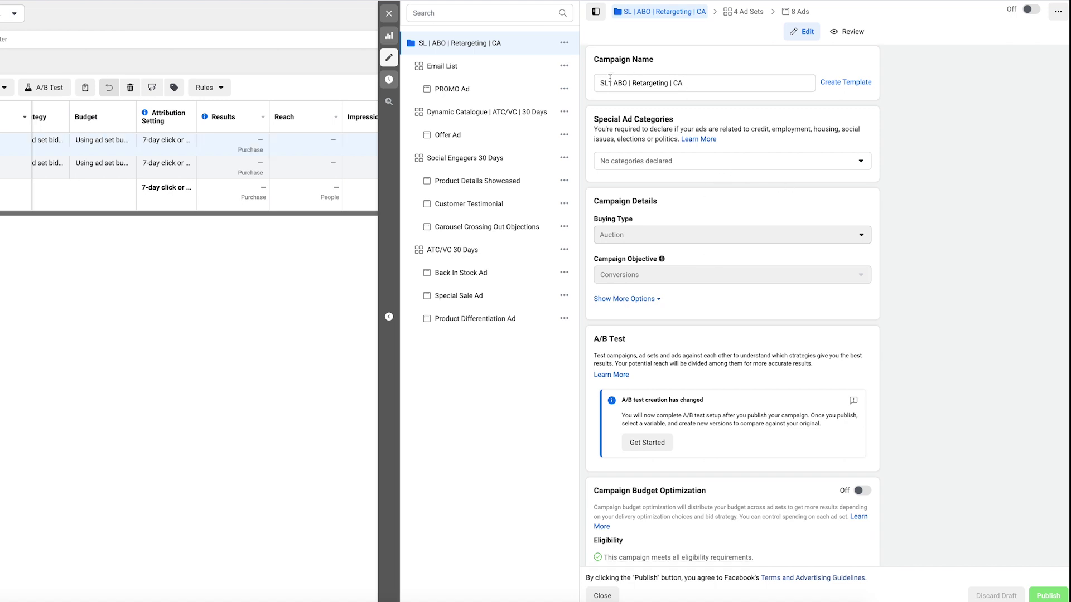
scroll(729, 232, "down", 1)
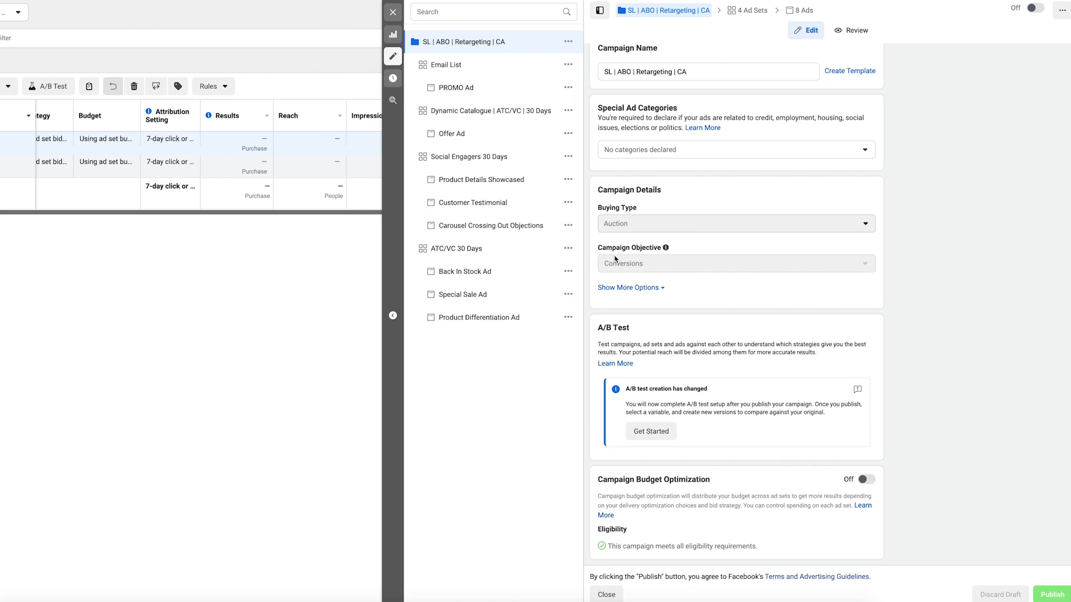
left_click(497, 252)
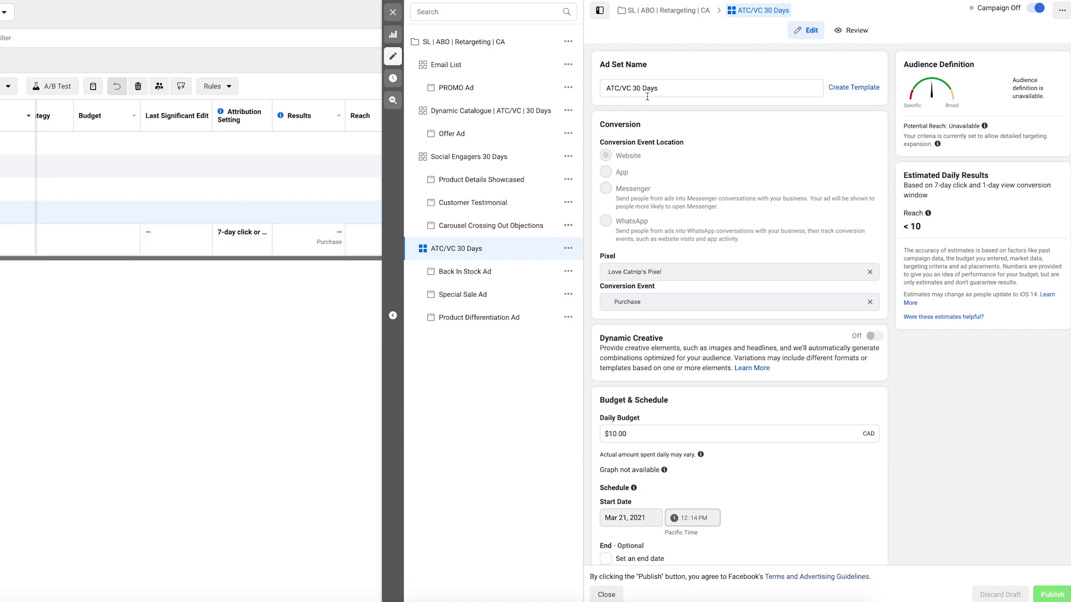
scroll(660, 249, "down", 1)
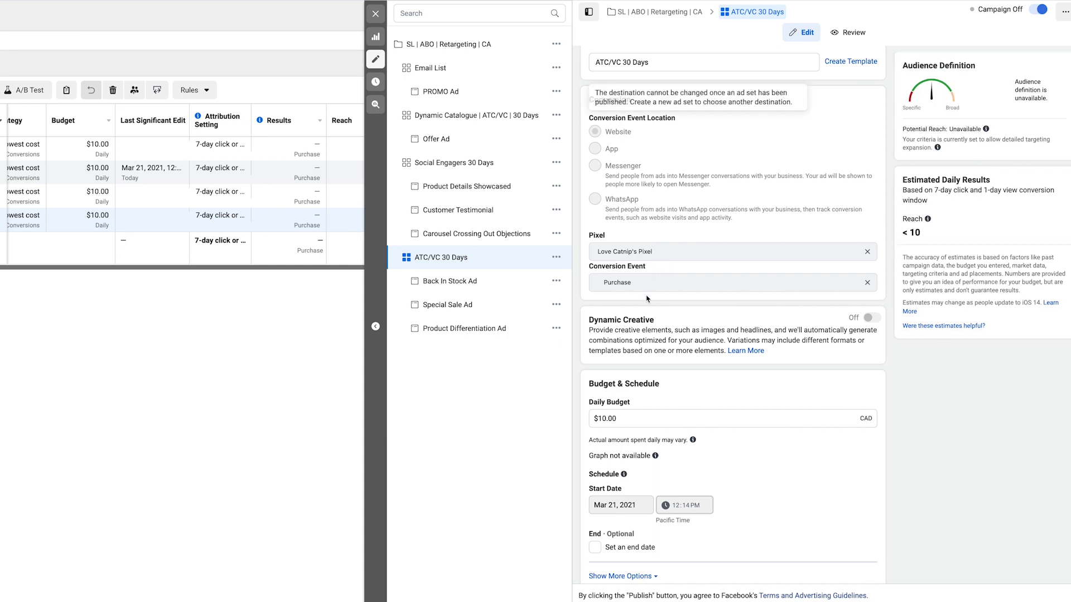
scroll(644, 314, "down", 1)
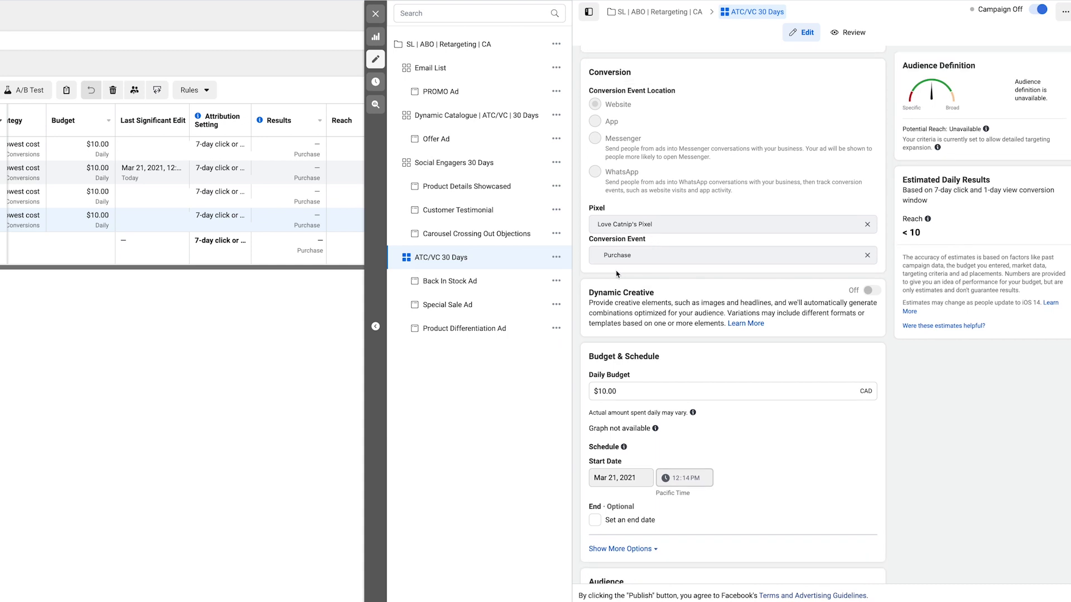
scroll(635, 321, "down", 4)
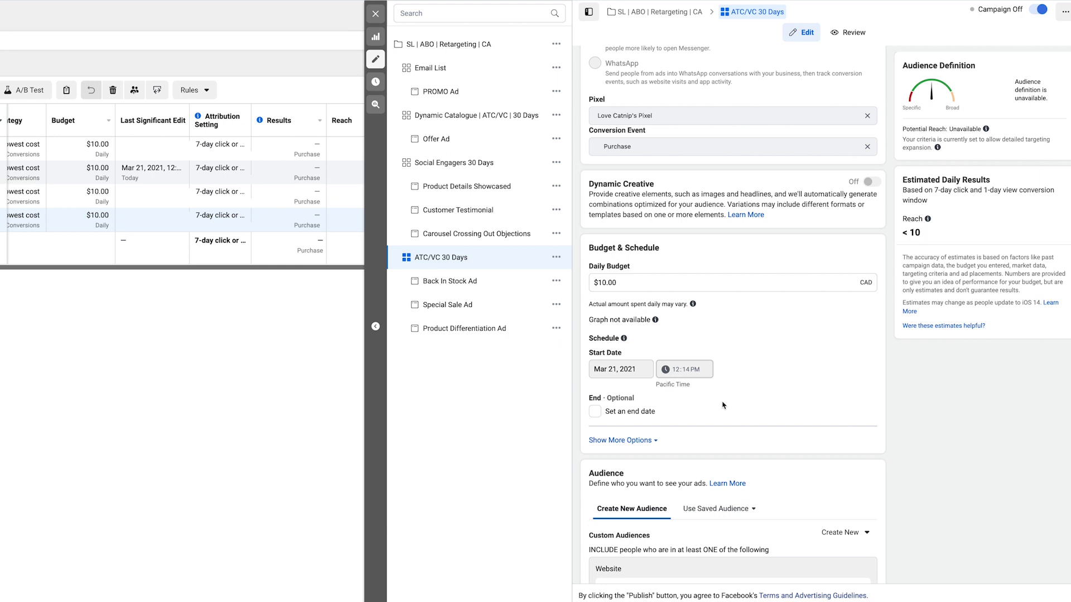
scroll(722, 413, "down", 2)
scroll(717, 457, "down", 1)
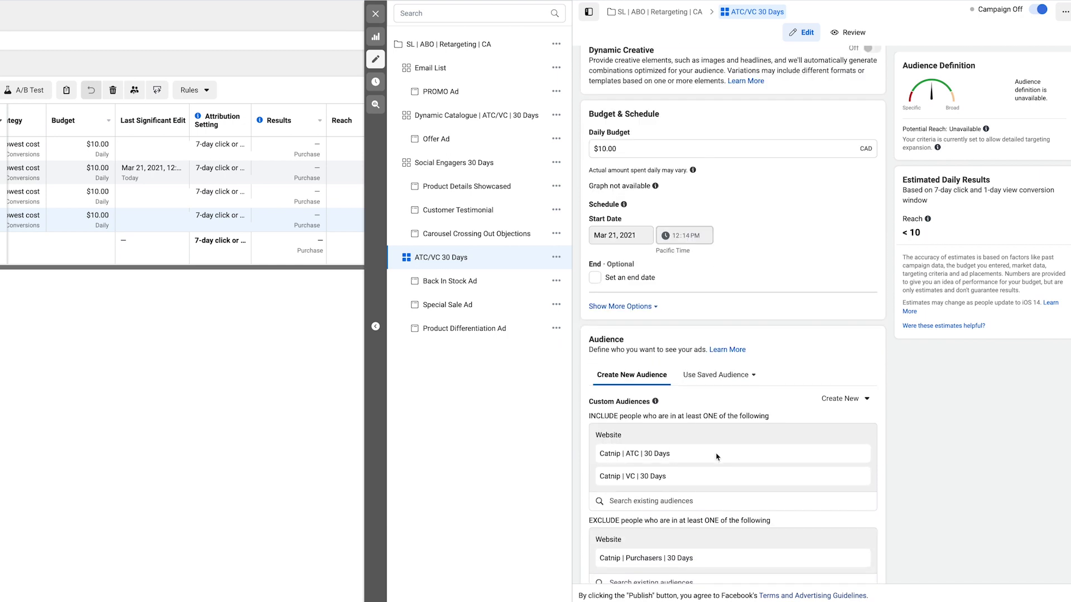
scroll(708, 519, "down", 2)
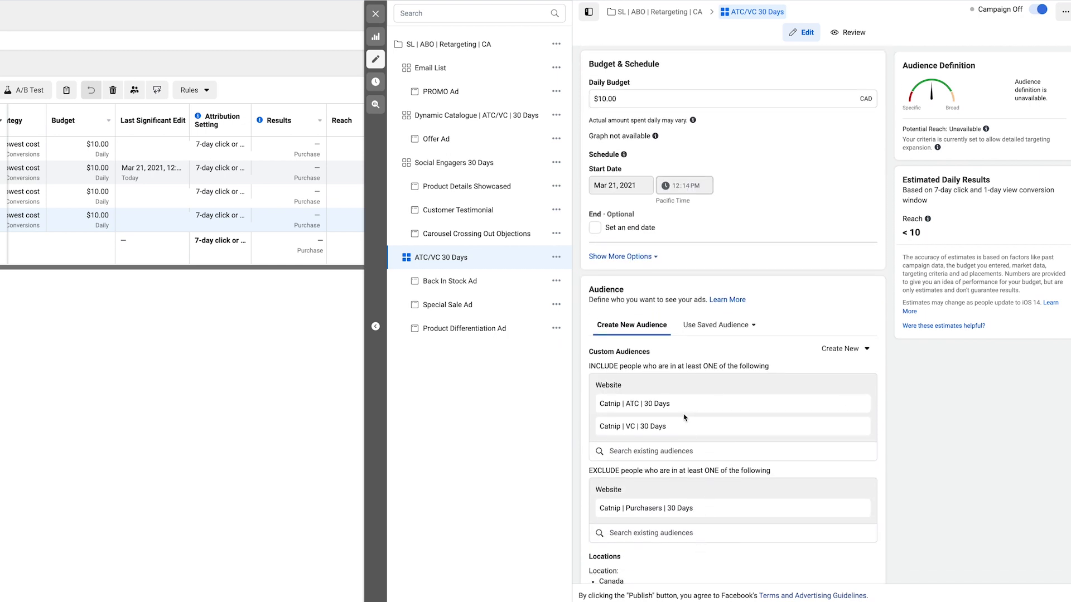
Fill in a website custom audience for AddToCart named "Catnip | ATC | 30 Days" and close the dialog without creating it.
mouse_move(652, 416)
left_click(842, 350)
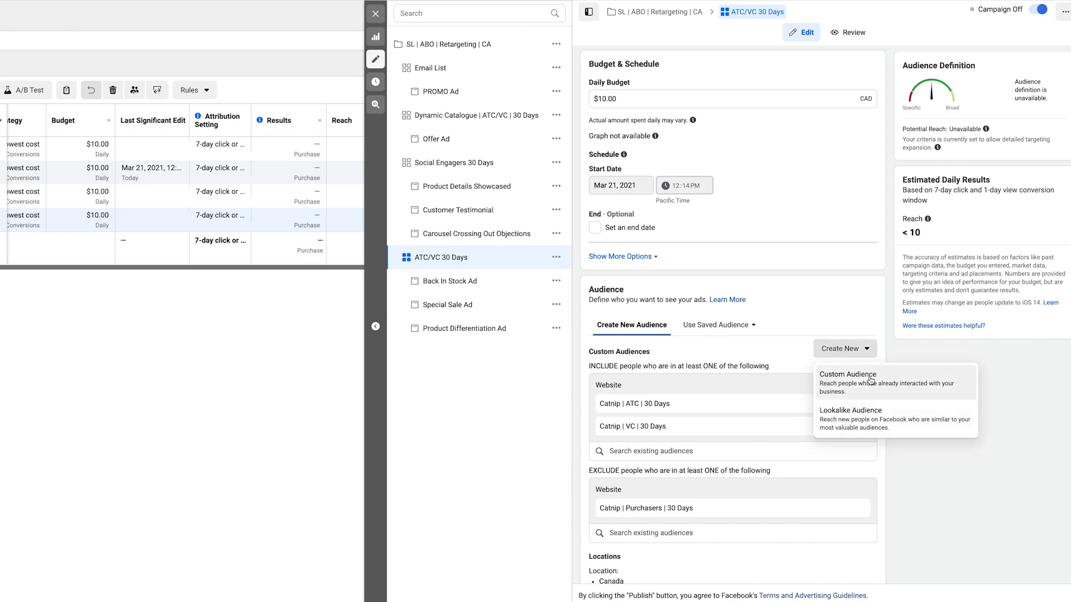
left_click(871, 381)
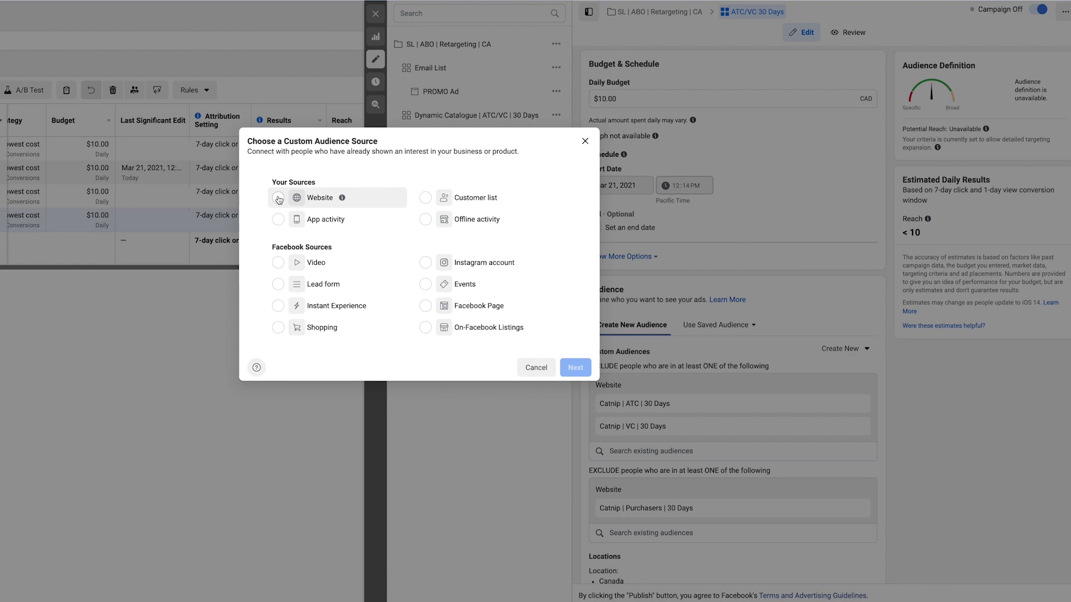
left_click(279, 199)
left_click(572, 366)
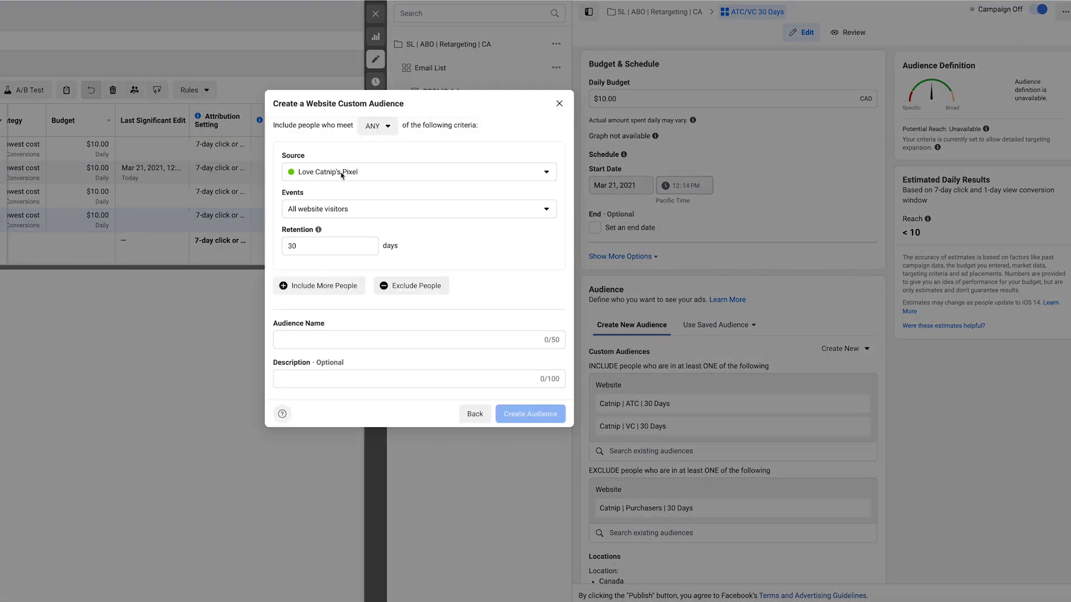
left_click(334, 215)
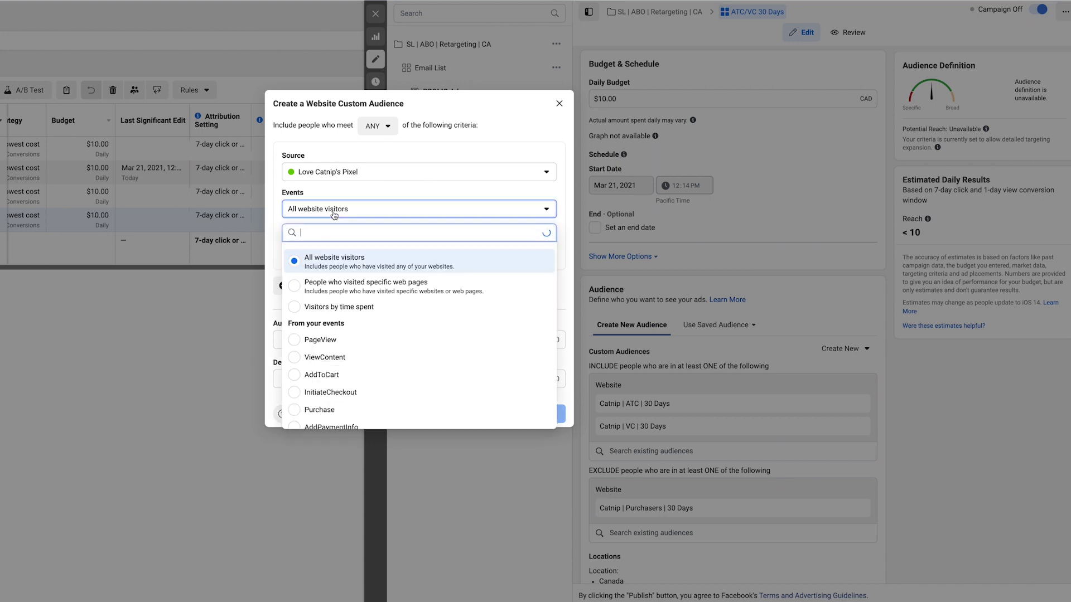
left_click(342, 375)
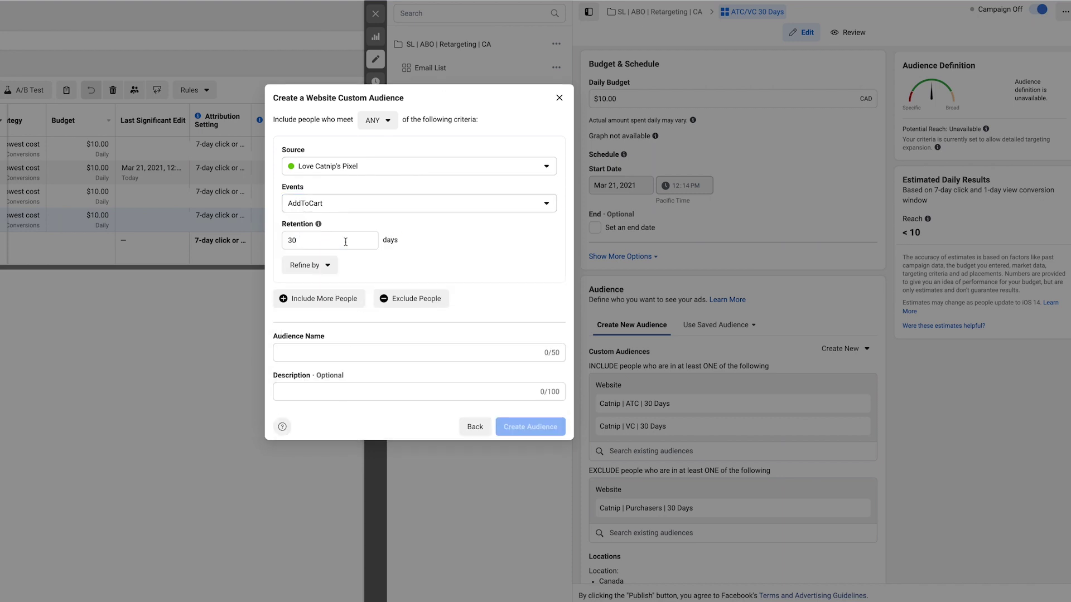
left_click(314, 350)
type("Cat")
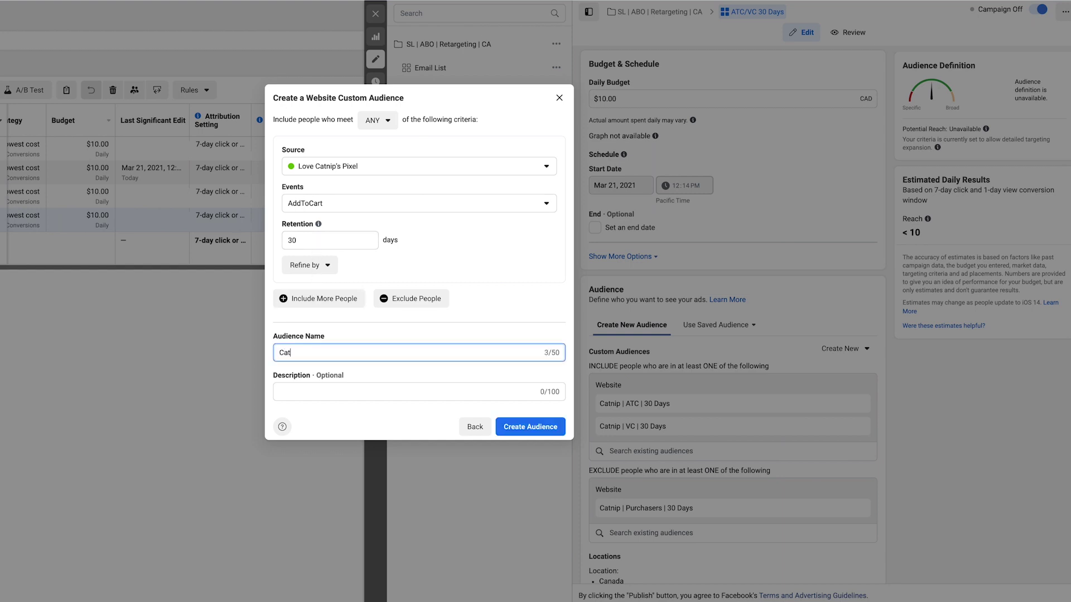
type("nip | ATC | 30 Days")
left_click(560, 101)
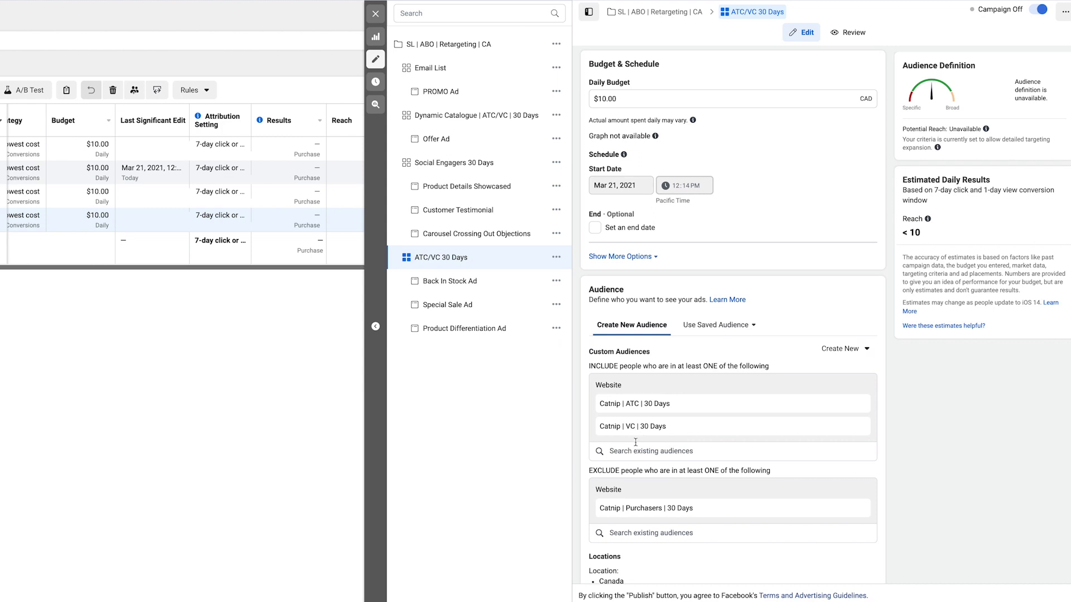
Start another website custom audience based on the Purchase event and close the dialog without creating it.
scroll(635, 442, "down", 1)
scroll(629, 499, "down", 1)
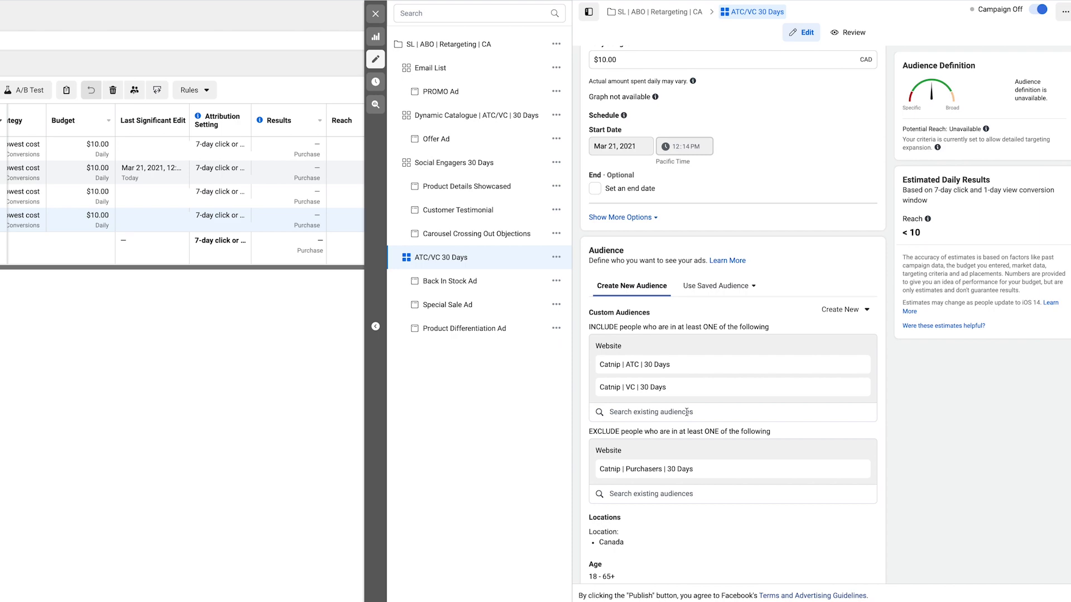
left_click(837, 310)
left_click(839, 341)
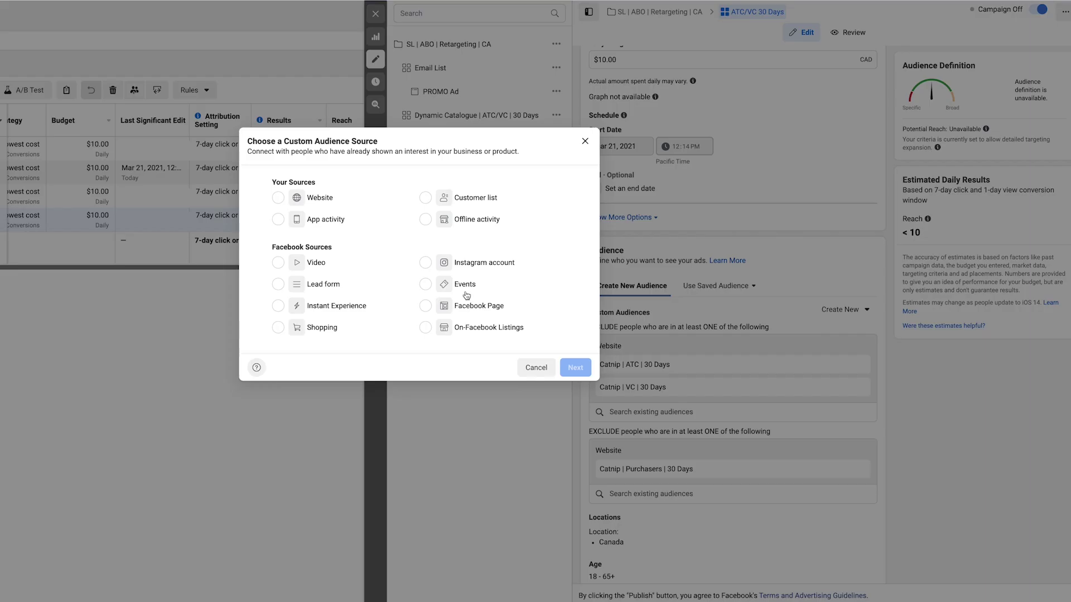
left_click(346, 191)
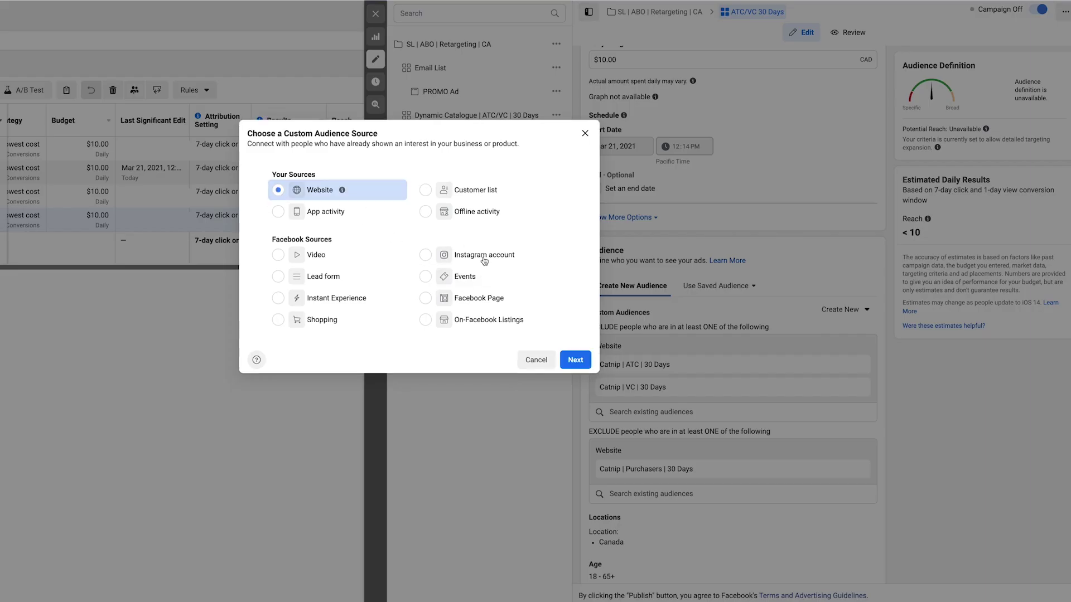
left_click(576, 360)
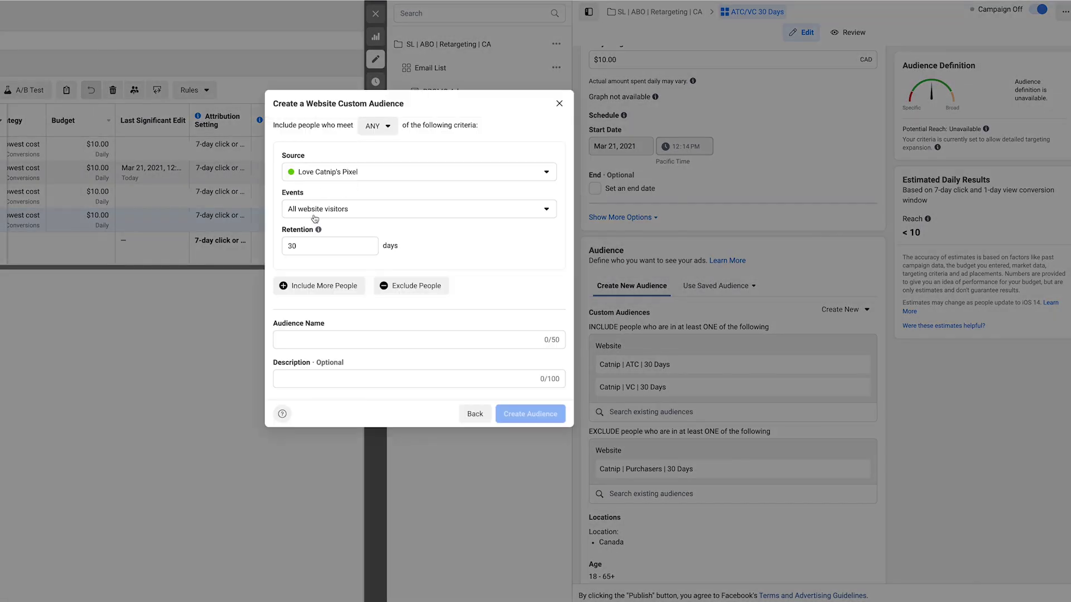
left_click(315, 210)
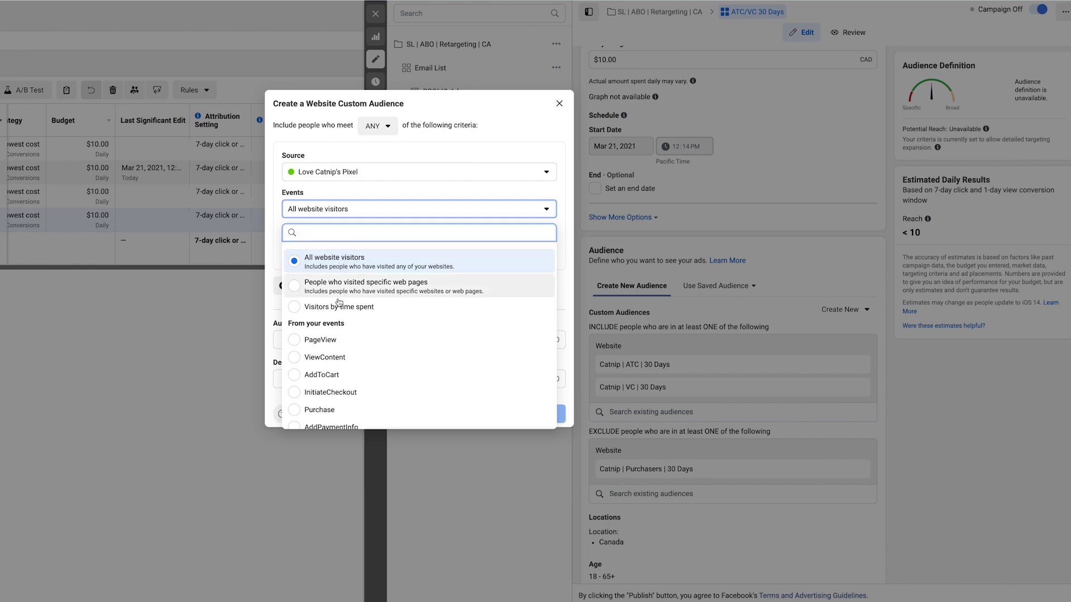
left_click(331, 411)
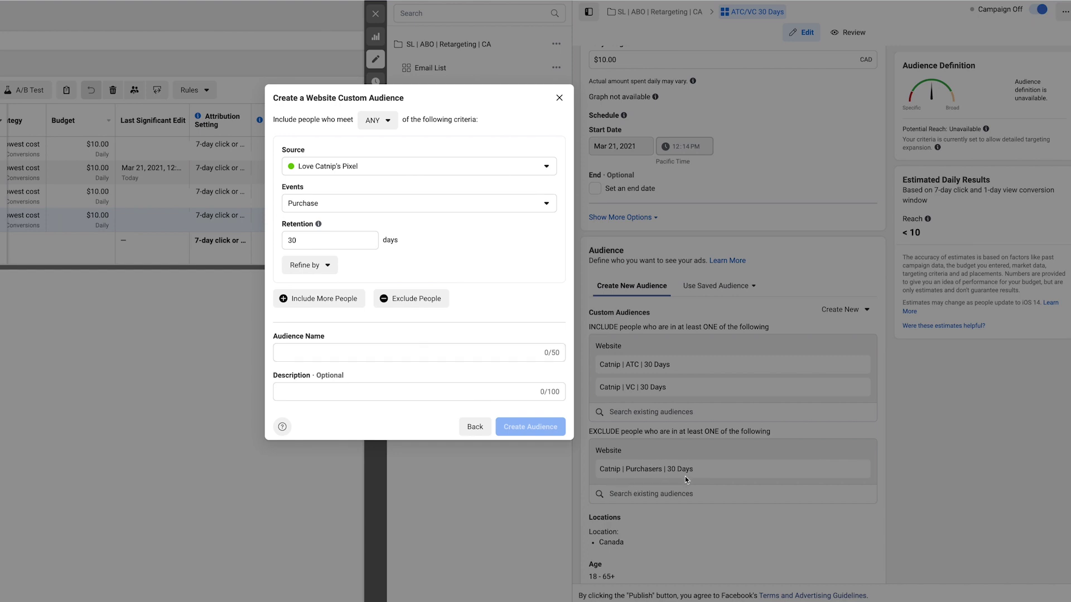
left_click(559, 98)
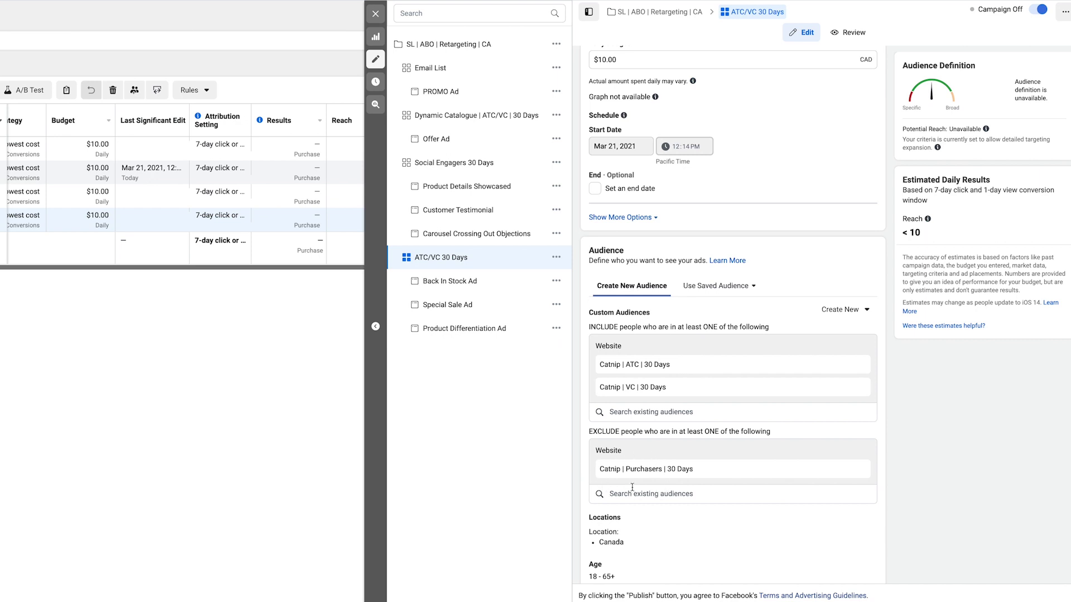
Review the ATC/VC 30 Days ad set's location, age, gender, detailed targeting, languages and placements.
scroll(712, 517, "down", 3)
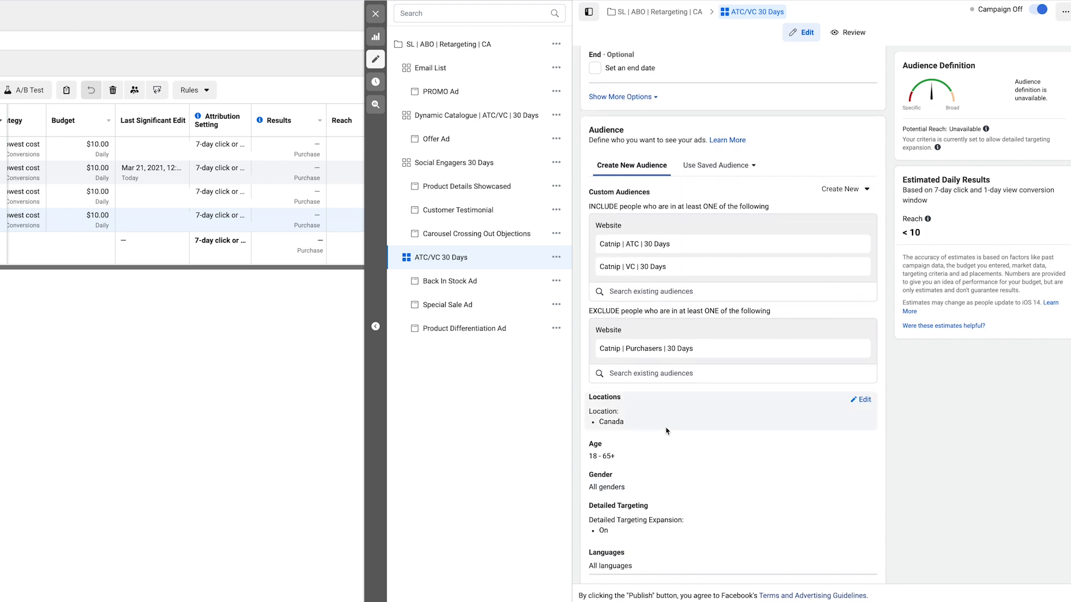
scroll(673, 445, "down", 1)
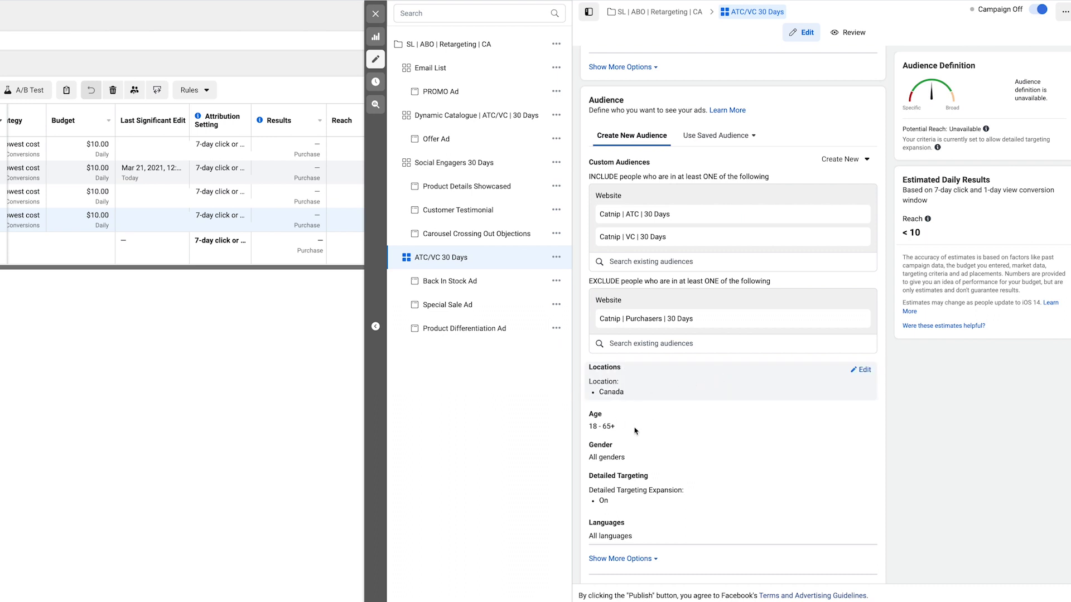
scroll(639, 421, "down", 1)
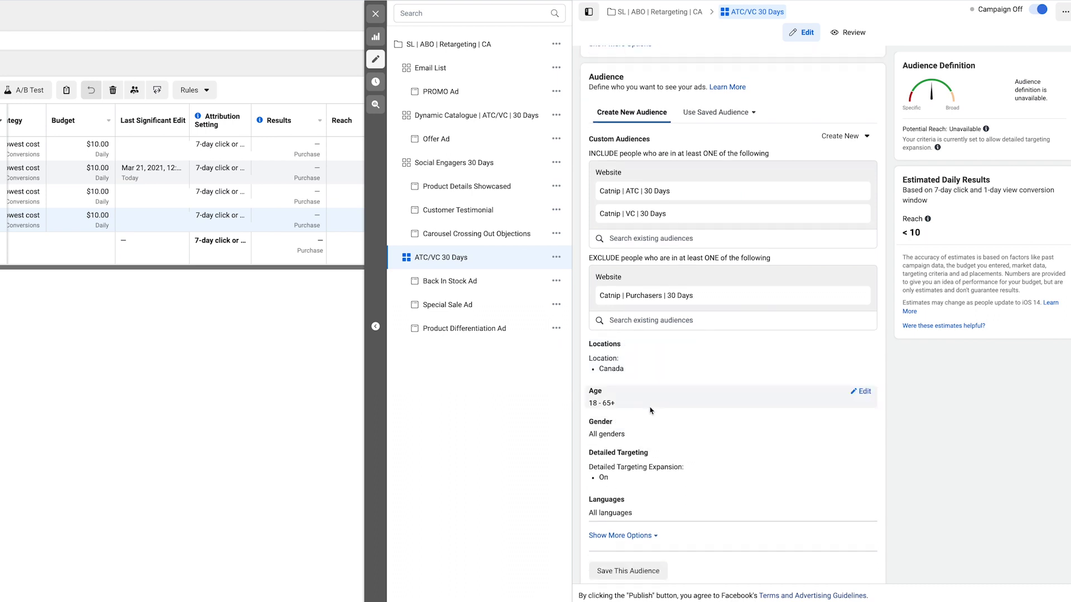
scroll(646, 453, "down", 1)
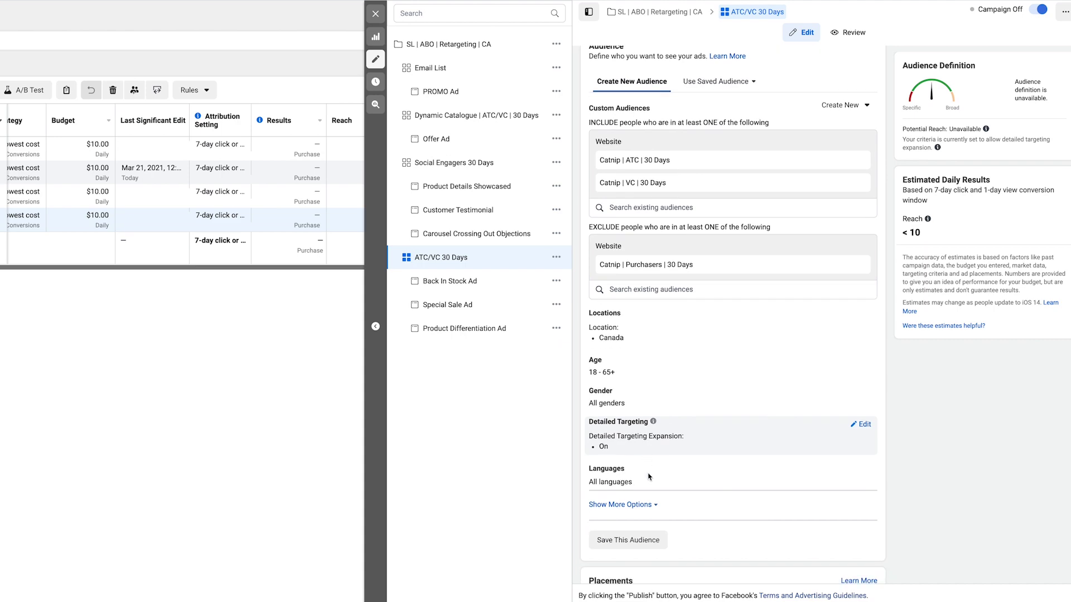
scroll(649, 477, "down", 5)
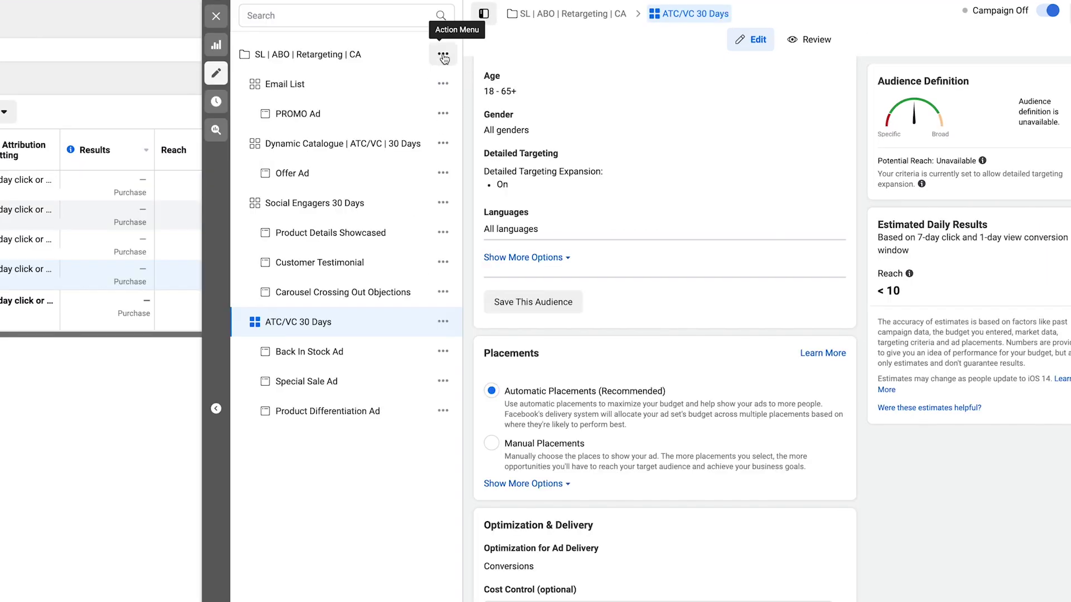
Open the Social Engagers 30 Days ad set and review its conversion event, daily budget, and included and excluded custom audiences.
left_click(442, 55)
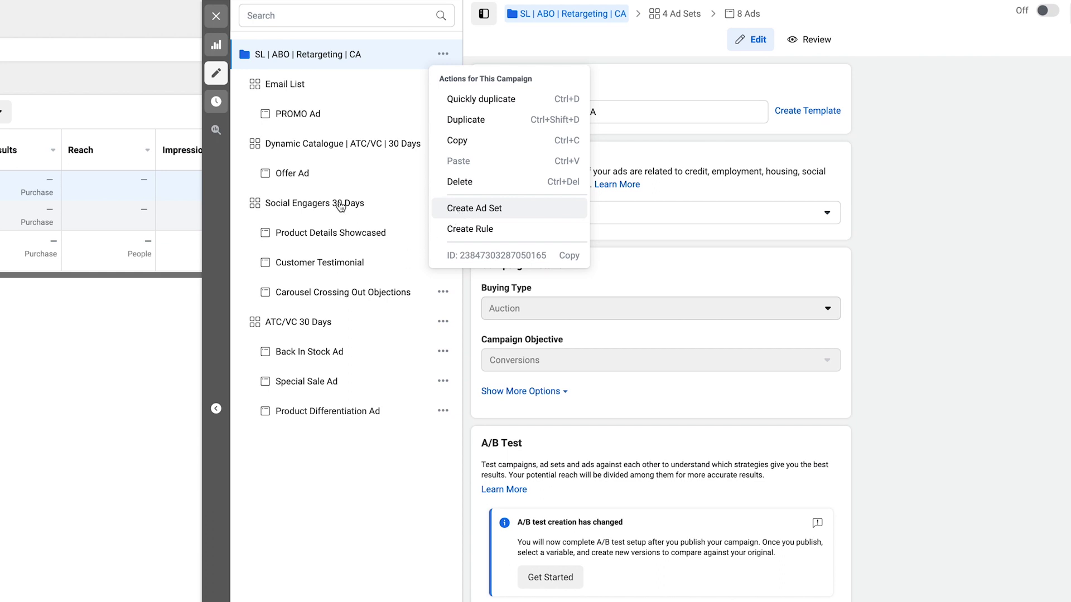
left_click(341, 206)
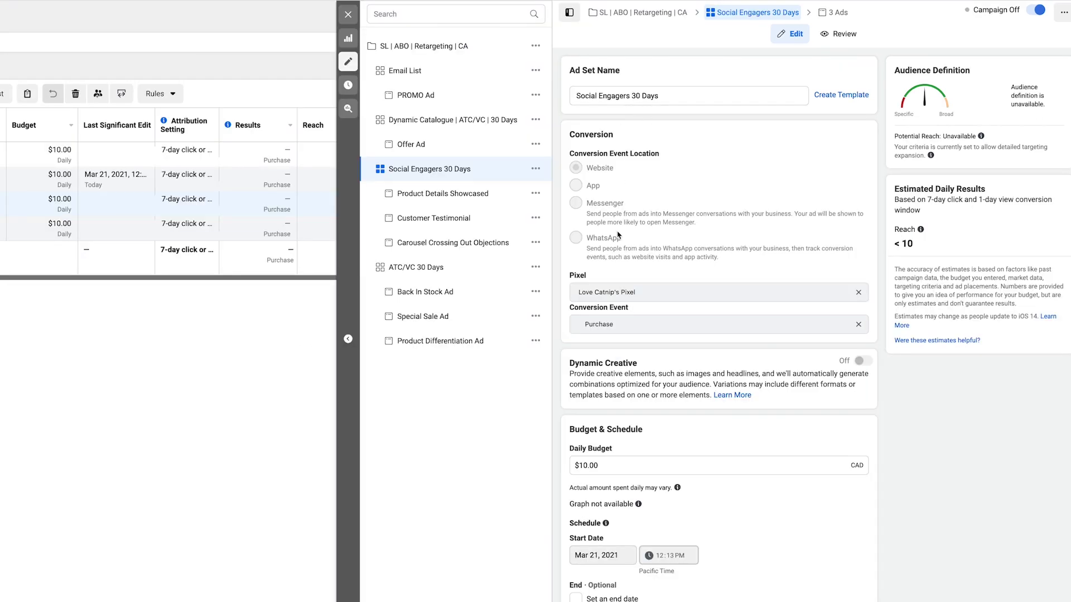
scroll(524, 292, "down", 2)
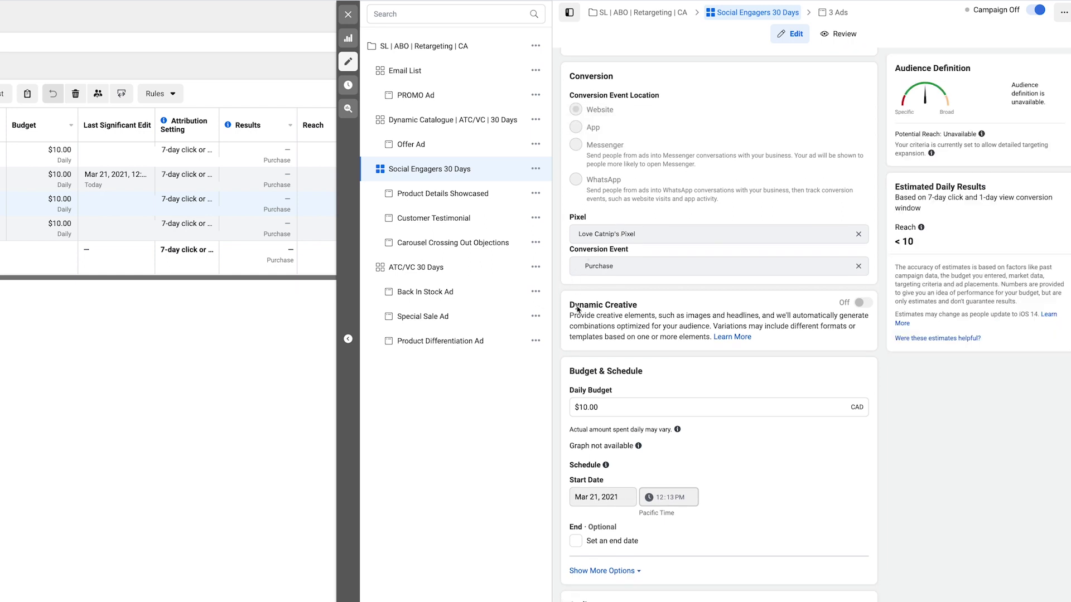
scroll(599, 296, "down", 1)
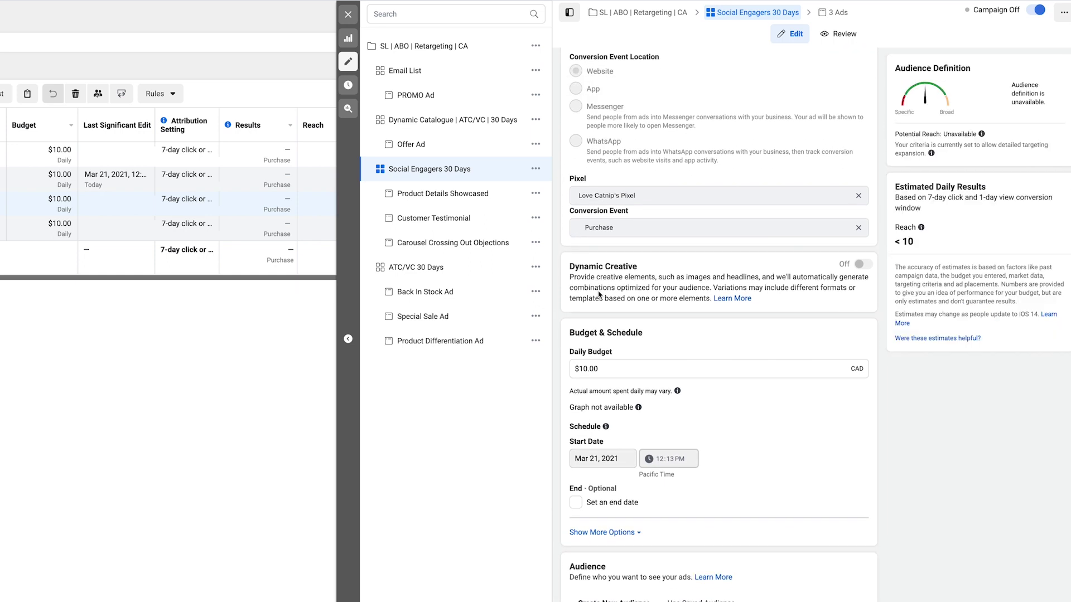
scroll(604, 314, "down", 2)
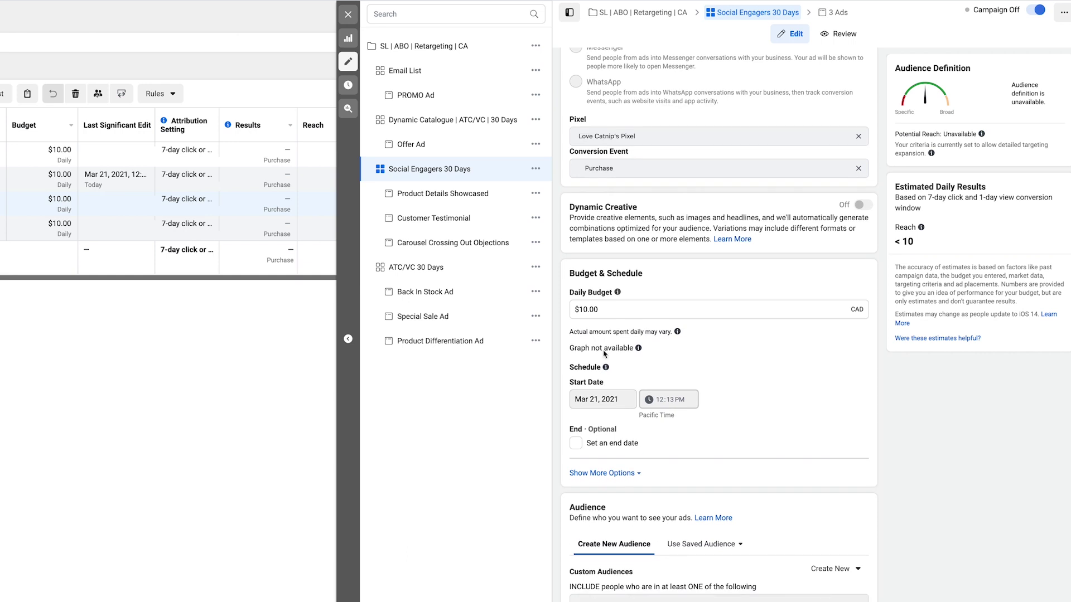
scroll(605, 360, "down", 1)
scroll(608, 424, "down", 1)
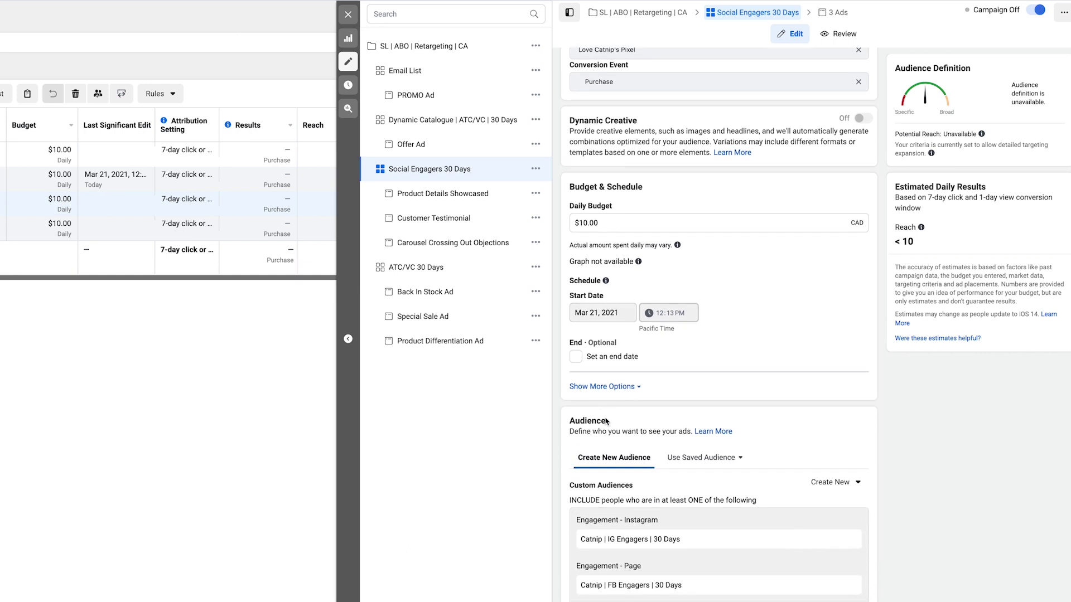
scroll(633, 427, "down", 3)
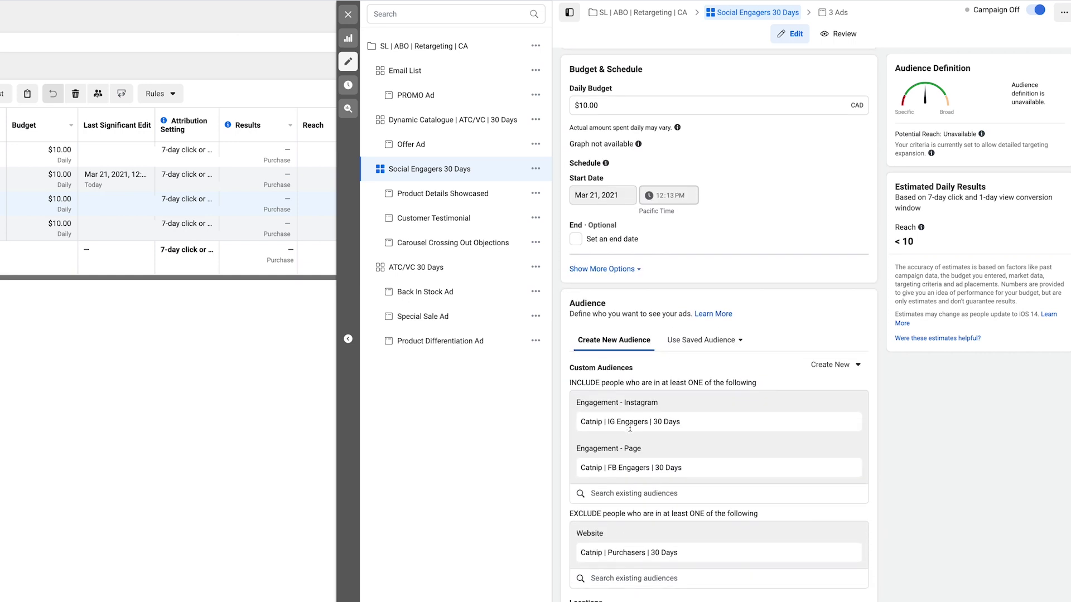
scroll(629, 516, "down", 1)
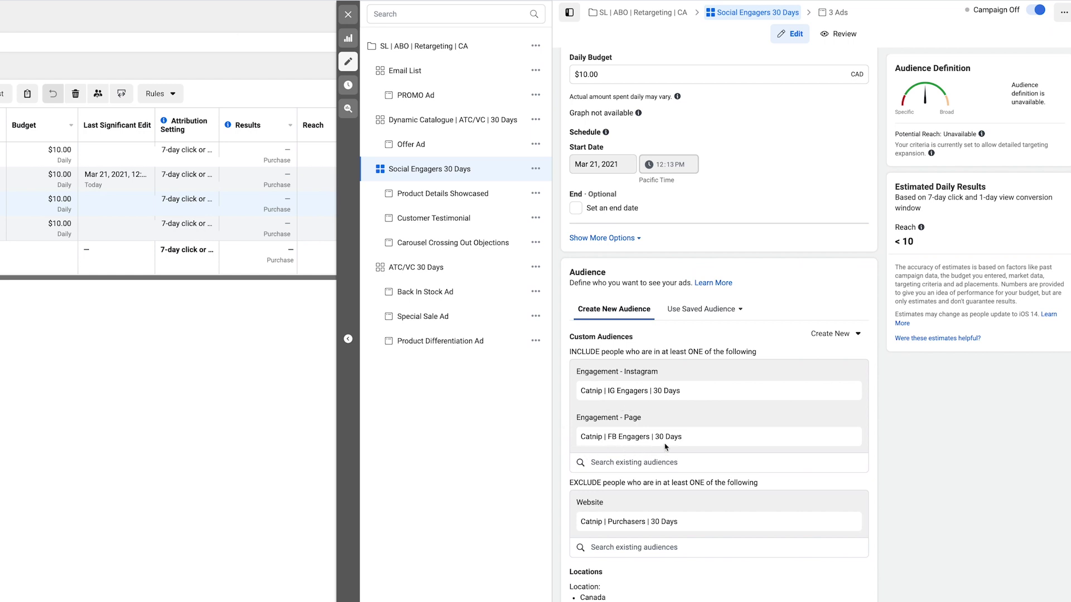
Start a new custom audience from the Social Engagers 30 Days ad set, using the Instagram account as its source.
left_click(835, 333)
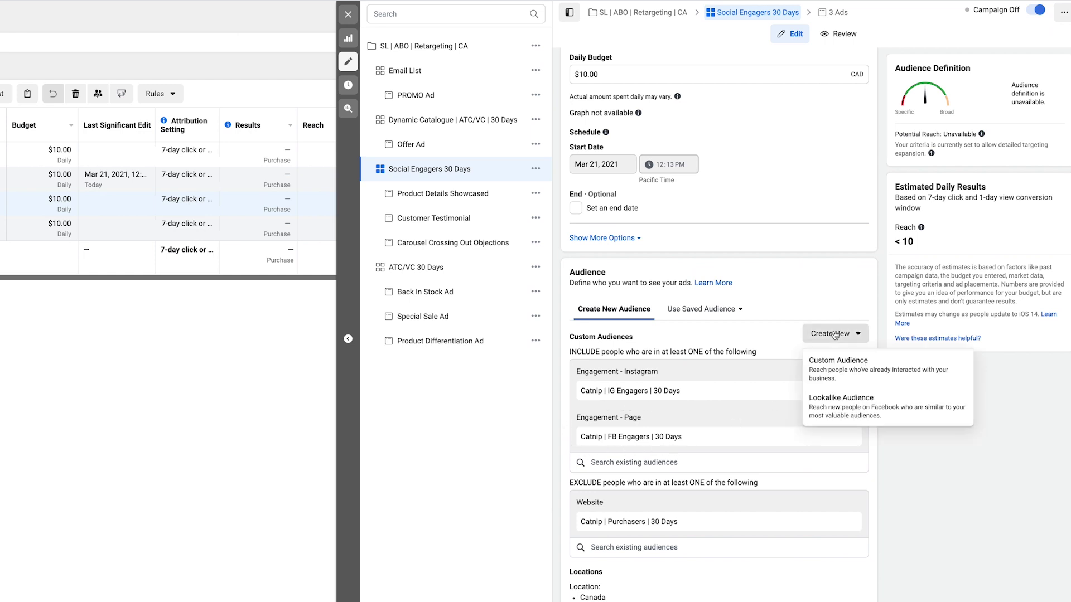
left_click(837, 372)
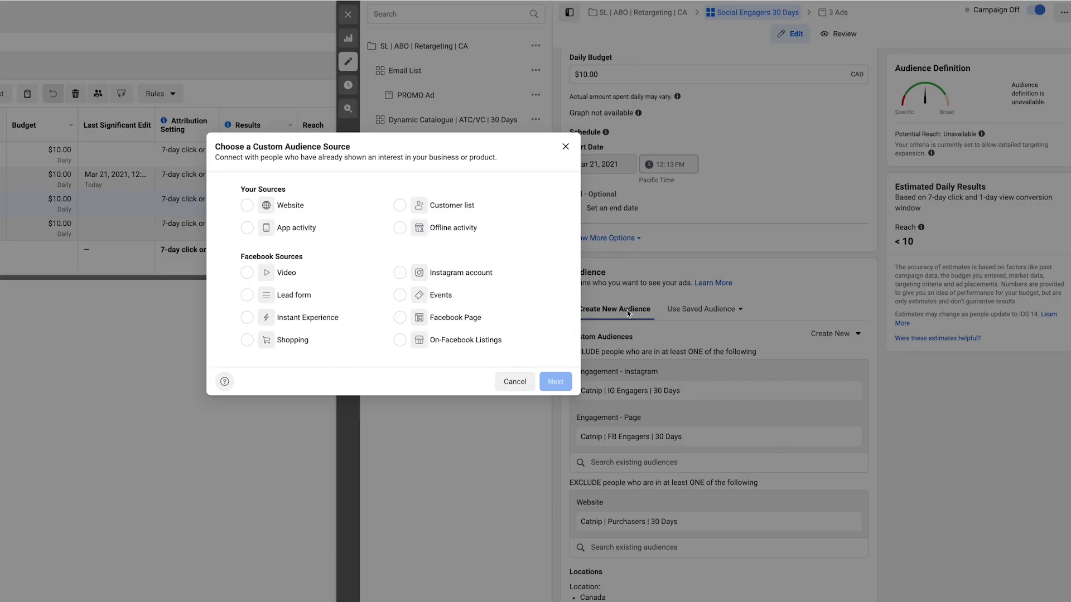
left_click(247, 207)
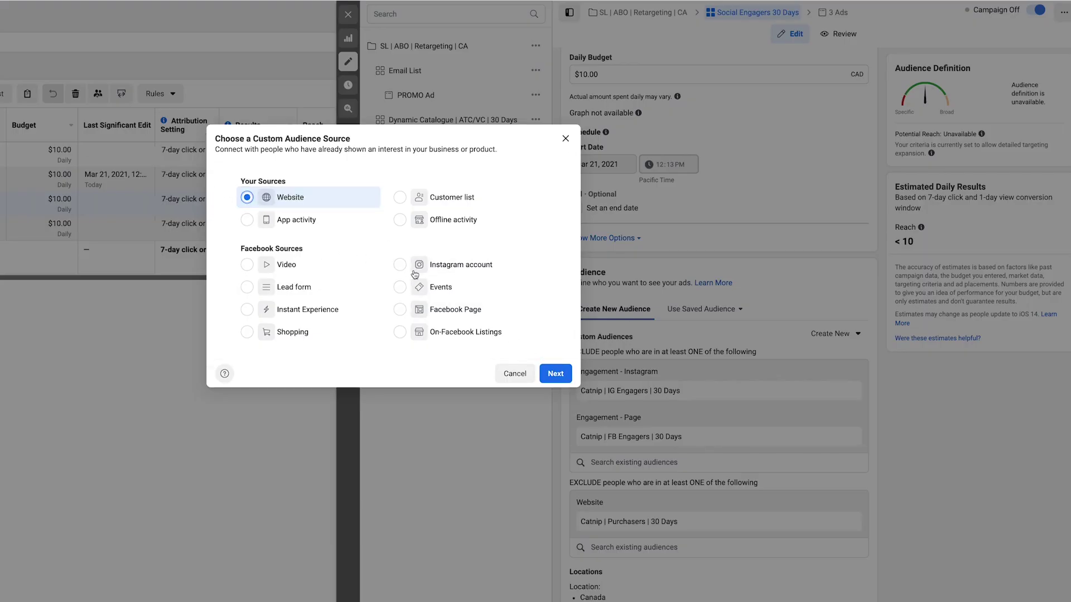
left_click(415, 270)
left_click(555, 373)
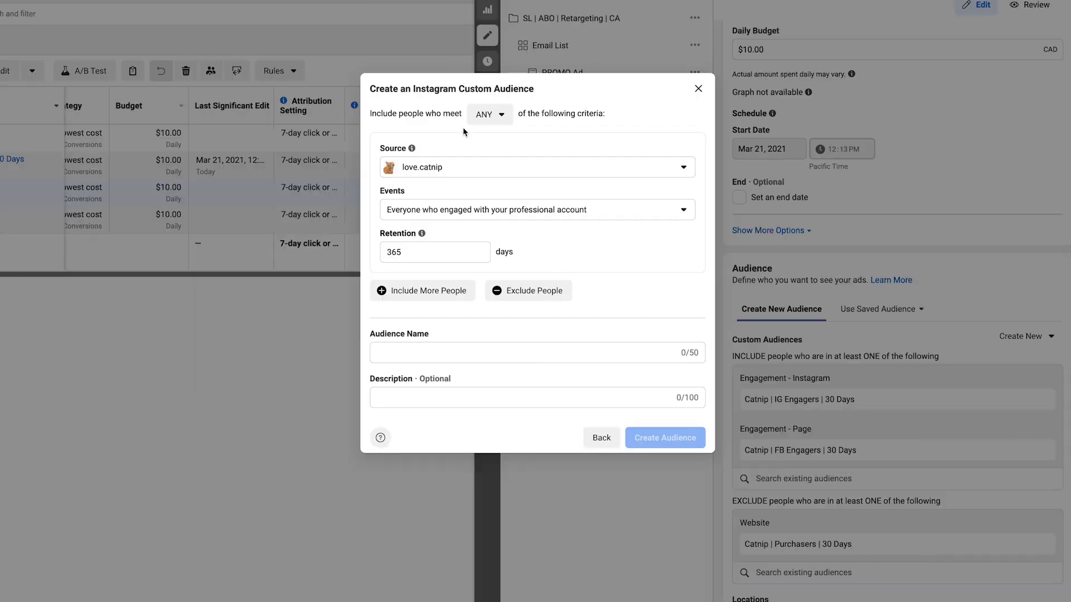
Create the Instagram custom audience with 30 days retention and the name "Catnip | IG Engagers | 30 Days".
left_click(403, 252)
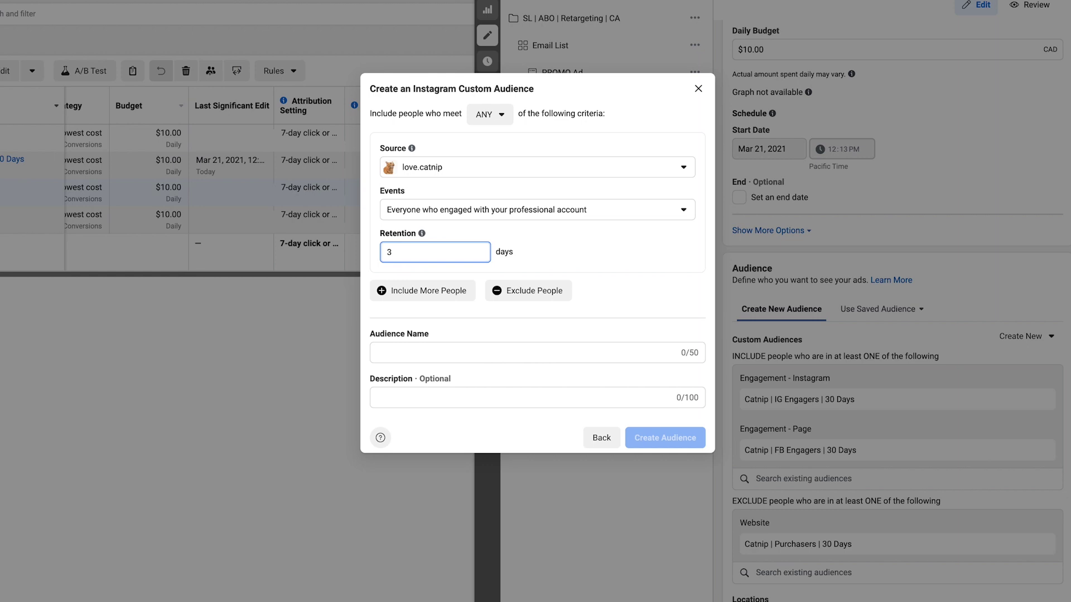
left_click(405, 351)
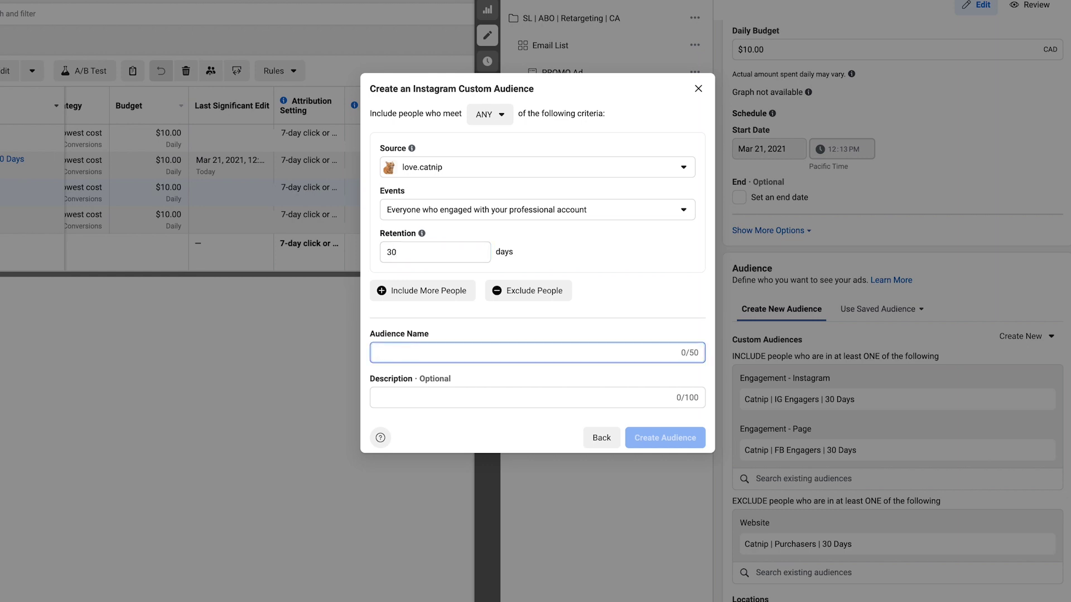
type("Catnip")
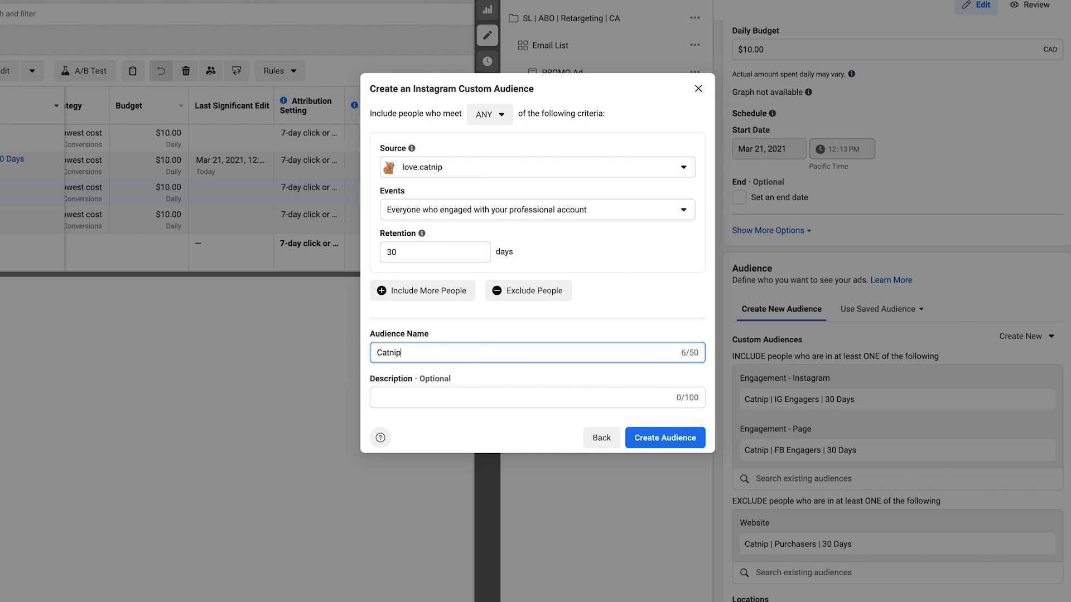
type(" | IG Engagers | 30 Days")
left_click(664, 437)
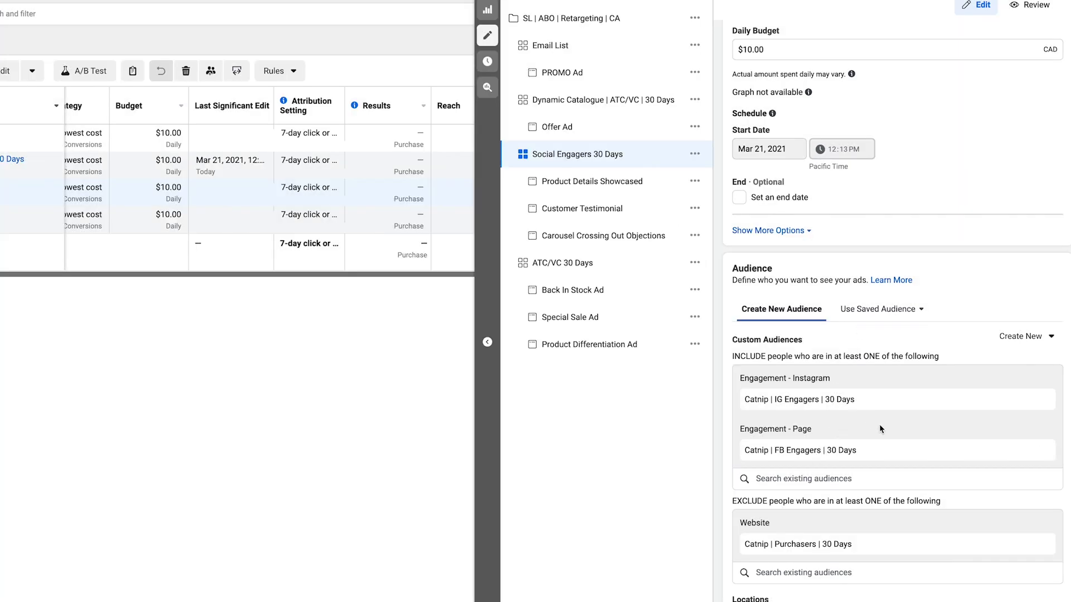
Review the Social Engagers 30 Days ad set's purchaser exclusion, location, age, gender, detailed targeting, languages, placements and delivery optimization.
scroll(707, 427, "down", 1)
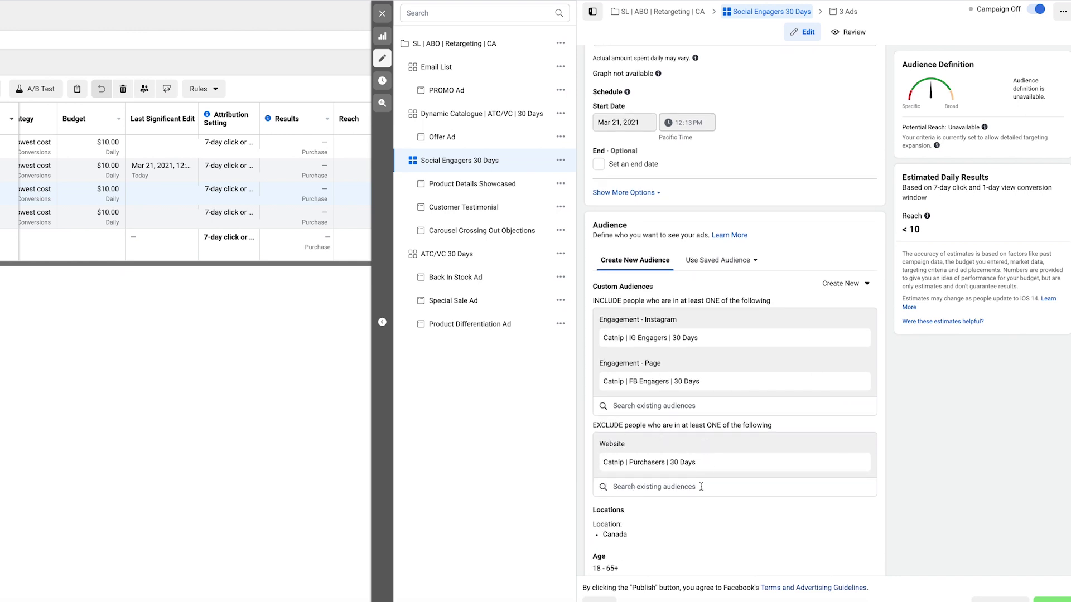
scroll(726, 518, "down", 3)
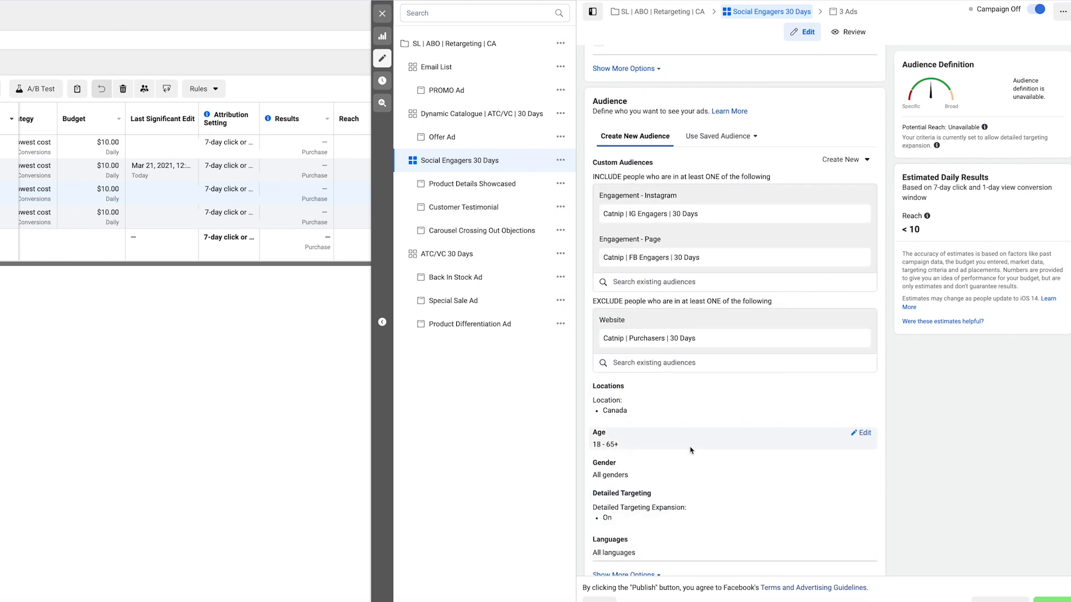
scroll(692, 480, "down", 2)
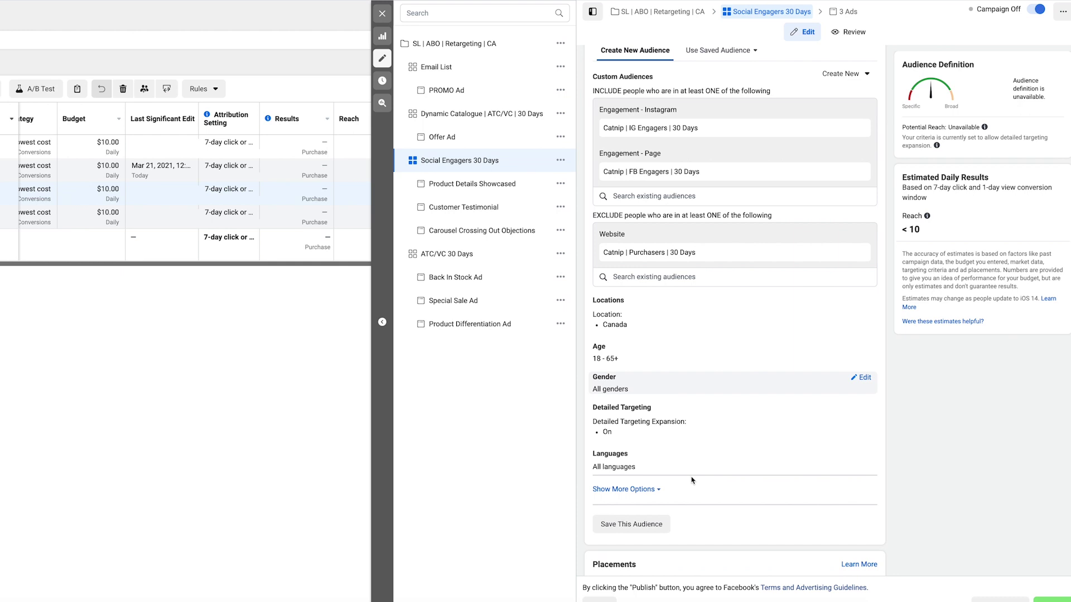
scroll(679, 445, "down", 2)
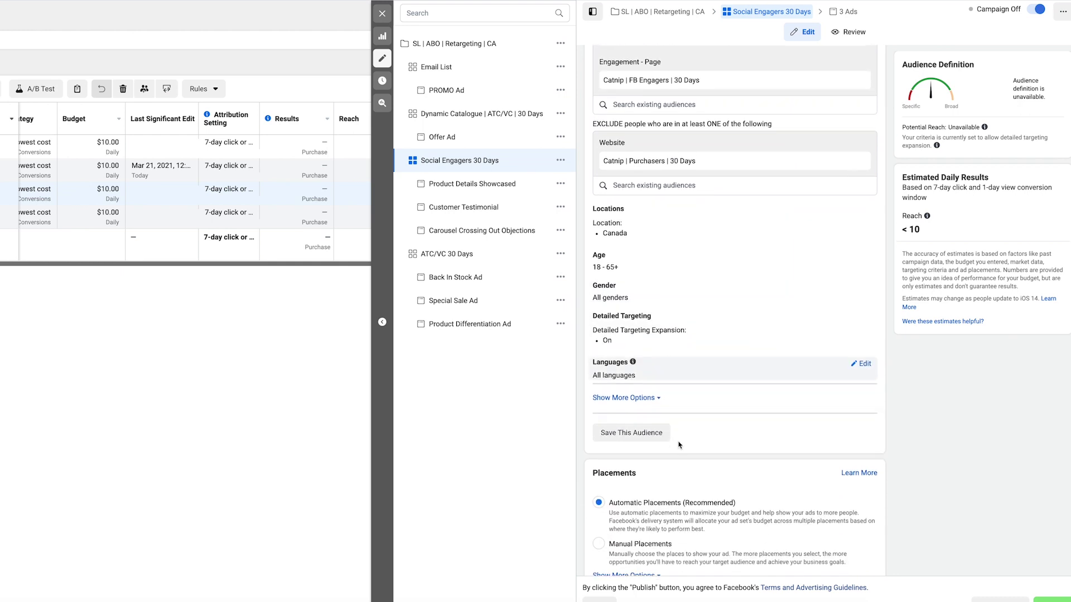
scroll(680, 445, "down", 1)
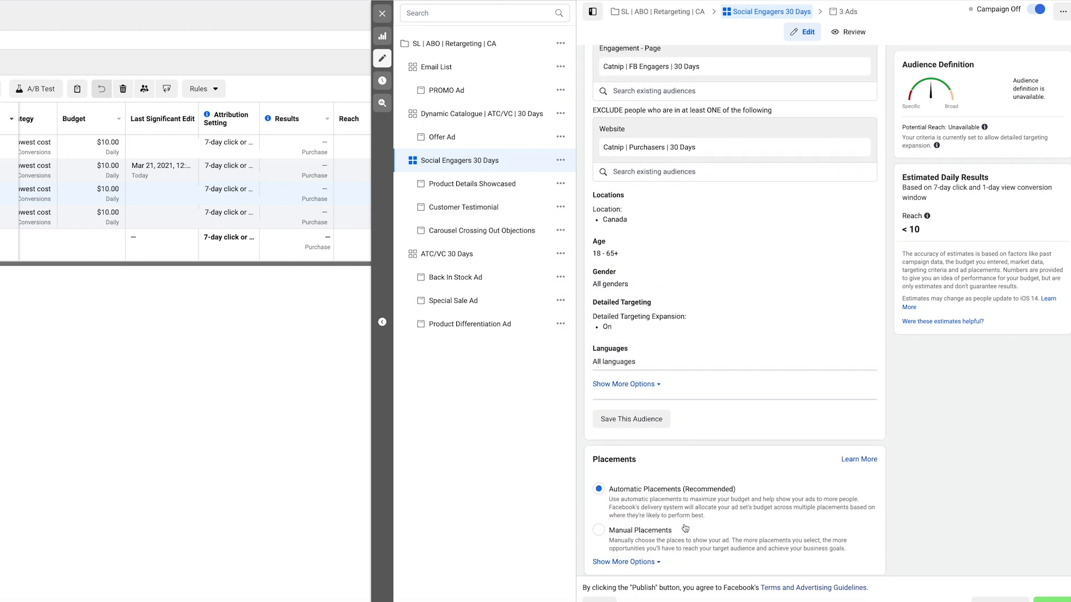
scroll(685, 528, "down", 2)
scroll(692, 492, "down", 2)
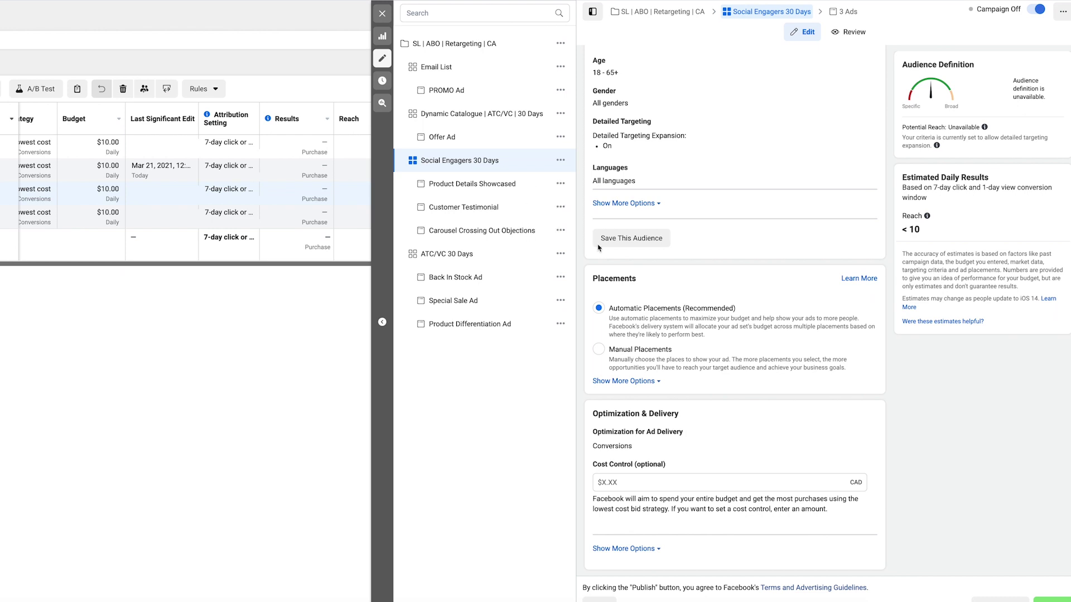
Review the Dynamic Catalogue | ATC/VC | 30 Days ad set's conversion event, budget and custom audiences, and open its Offer Ad.
left_click(559, 43)
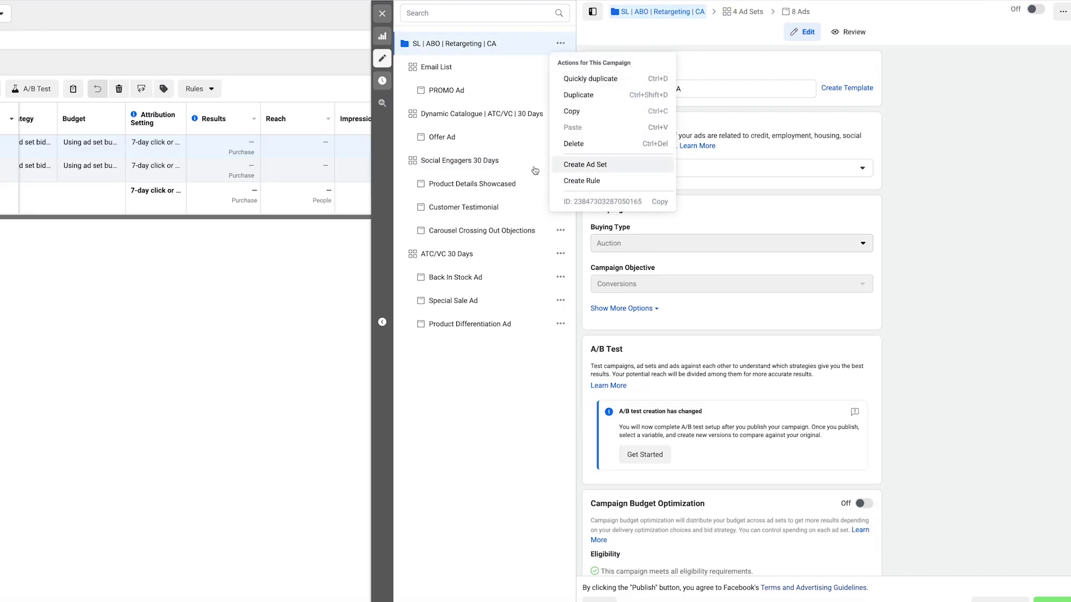
left_click(484, 115)
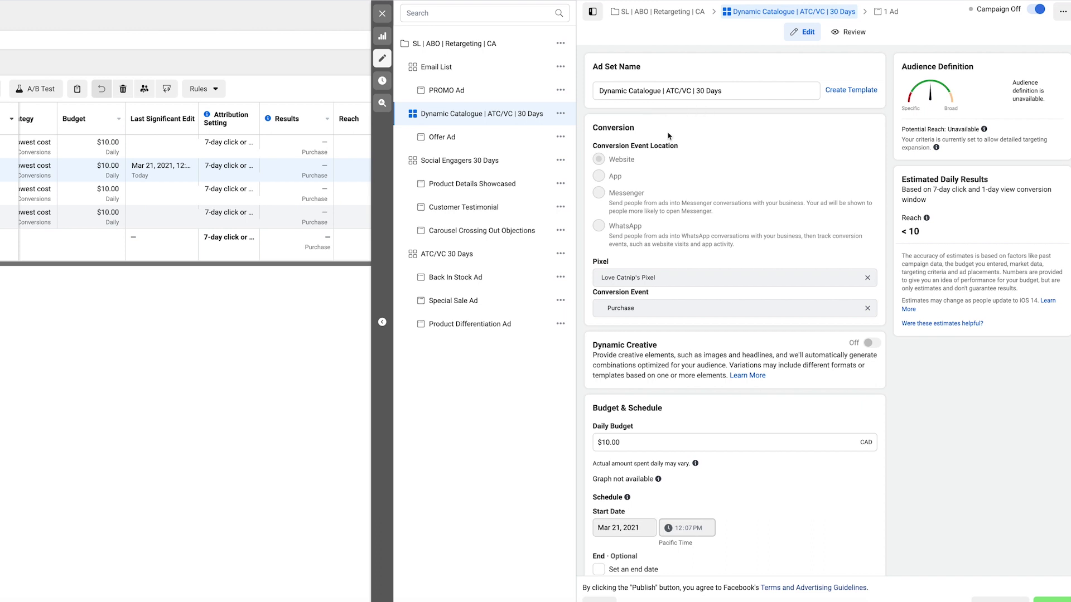
scroll(659, 280, "down", 1)
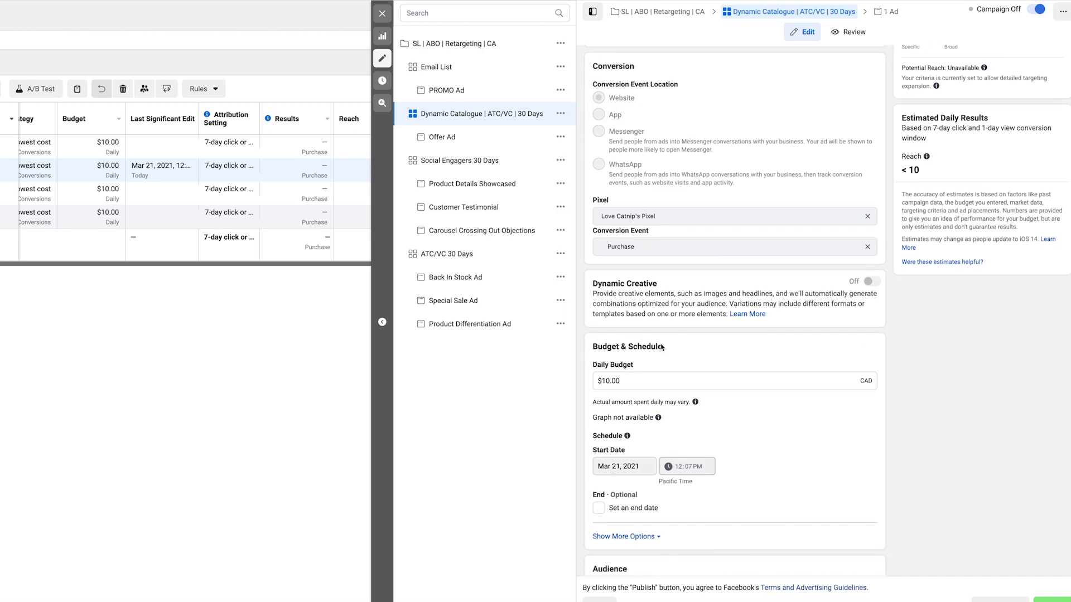
scroll(667, 392, "down", 5)
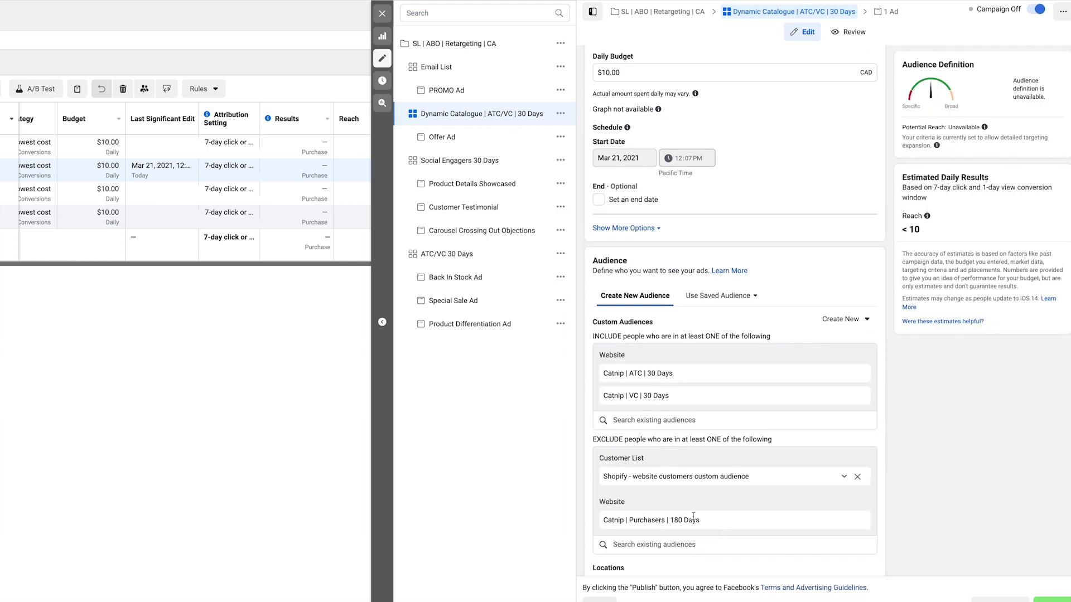
scroll(626, 428, "up", 1)
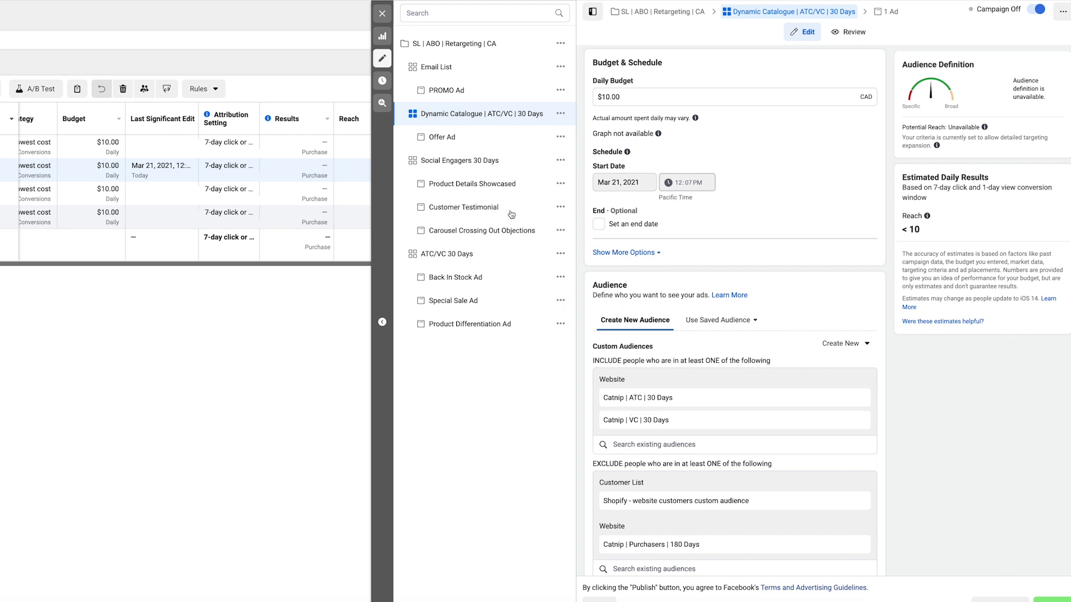
left_click(468, 140)
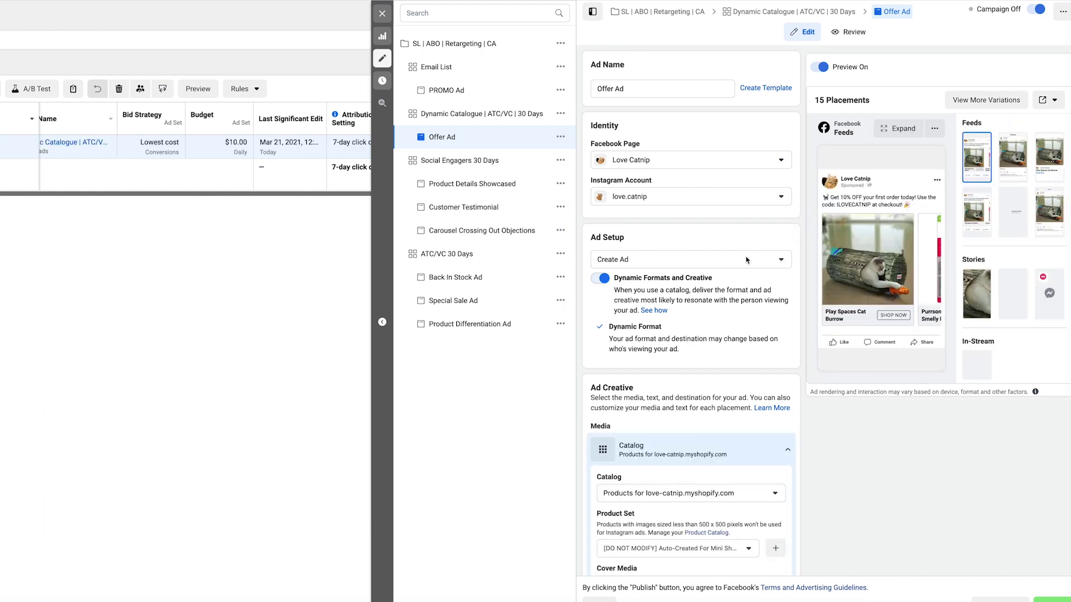
Return to the Dynamic Catalogue | ATC/VC | 30 Days ad set and examine its pixel, conversion event, daily budget, and included and excluded audiences.
left_click(458, 115)
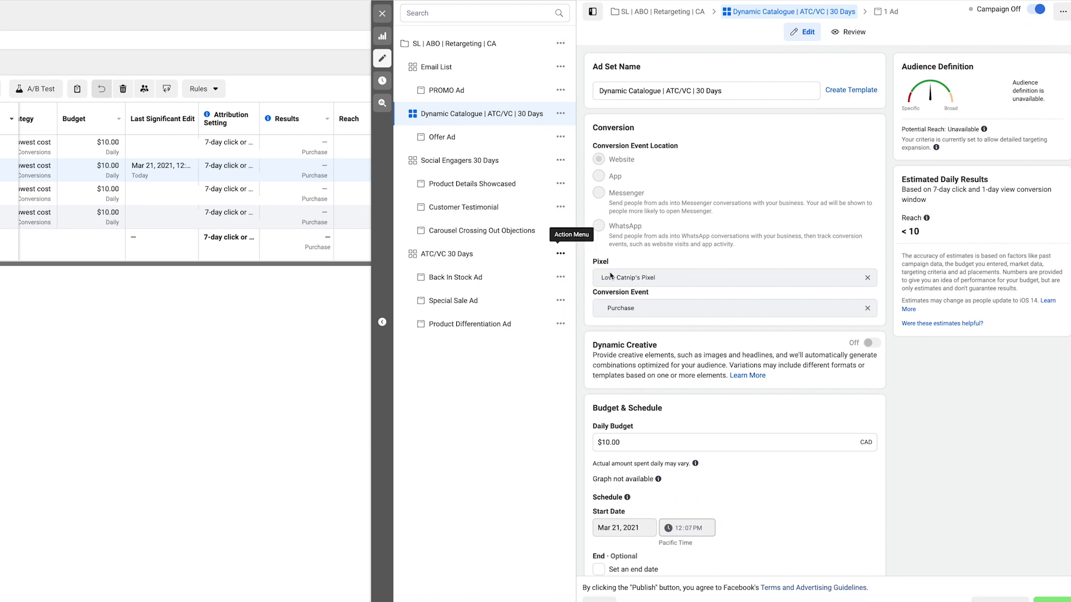
scroll(608, 271, "down", 1)
scroll(641, 167, "up", 1)
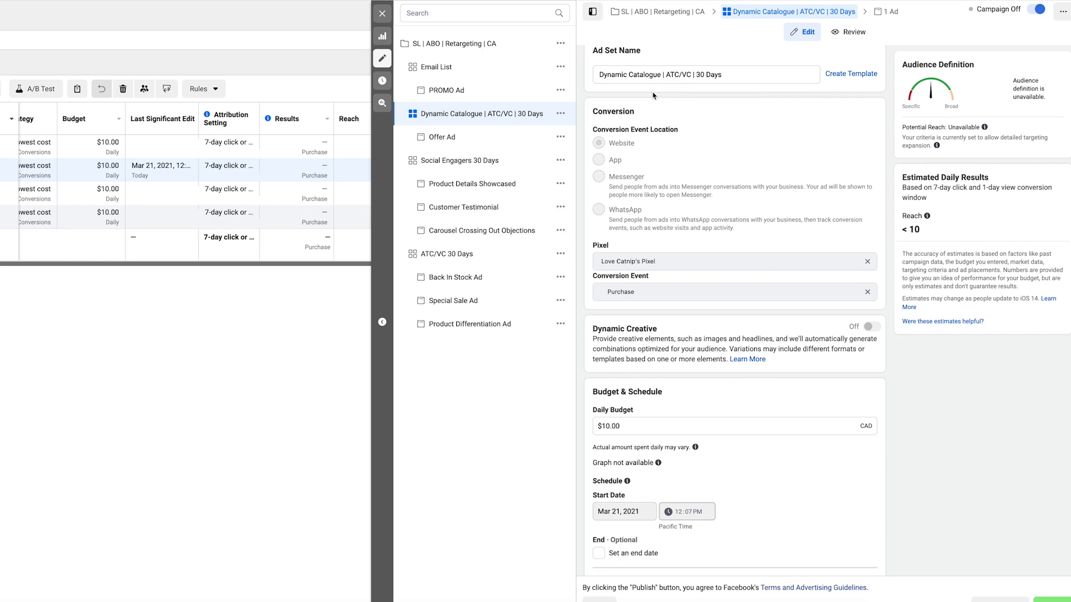
scroll(662, 174, "down", 1)
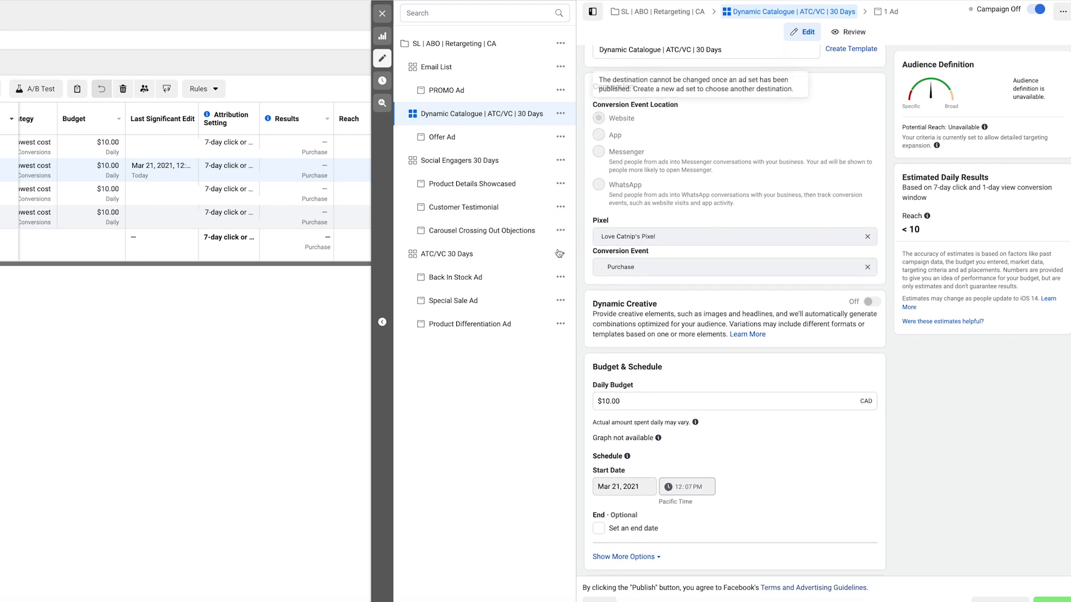
scroll(618, 166, "down", 2)
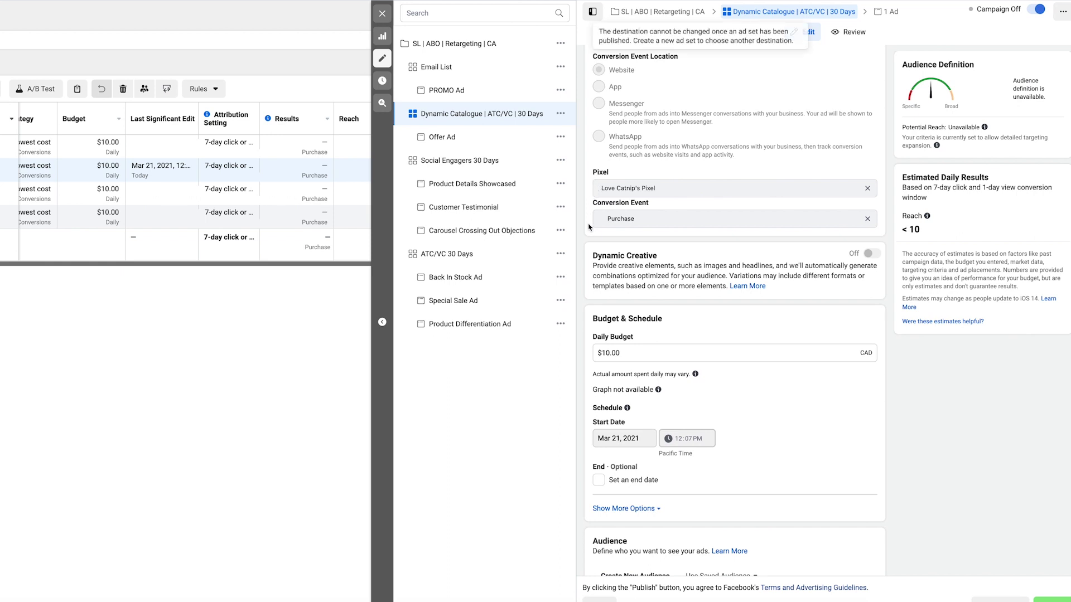
scroll(614, 235, "down", 1)
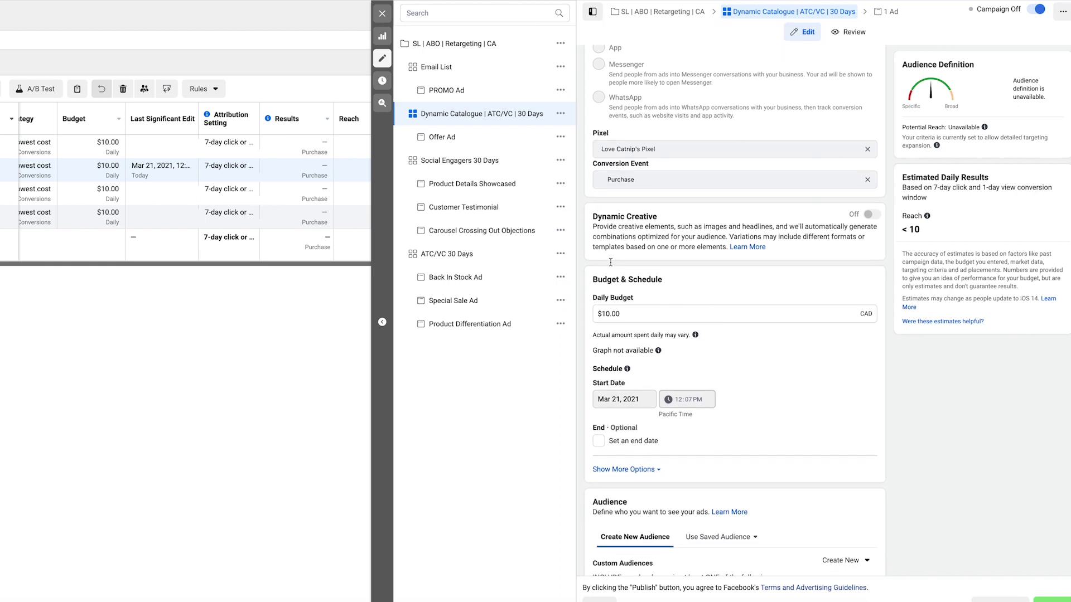
scroll(666, 307, "down", 1)
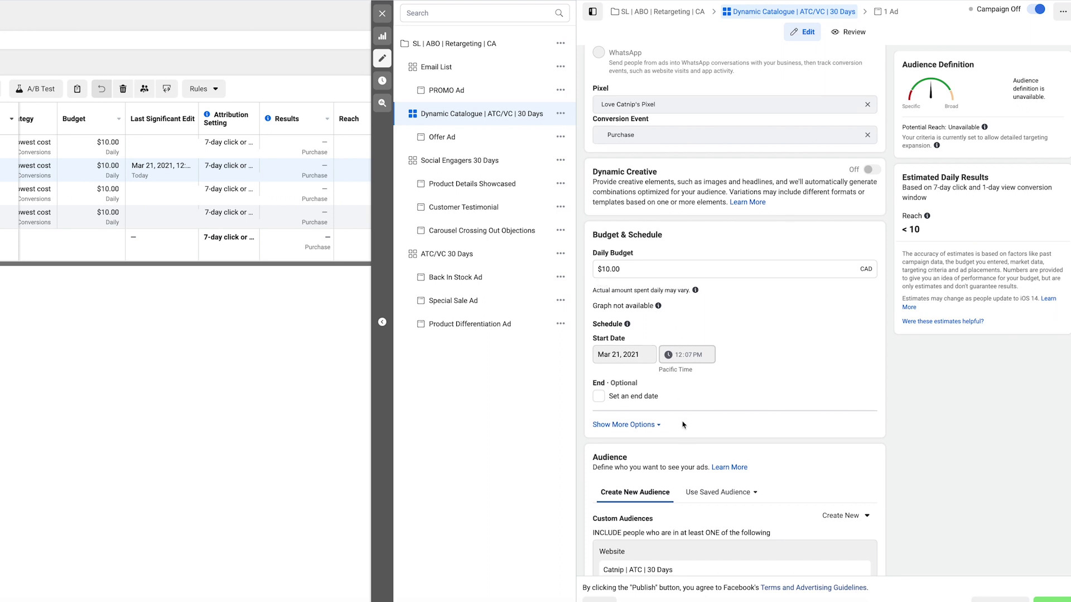
scroll(682, 425, "down", 5)
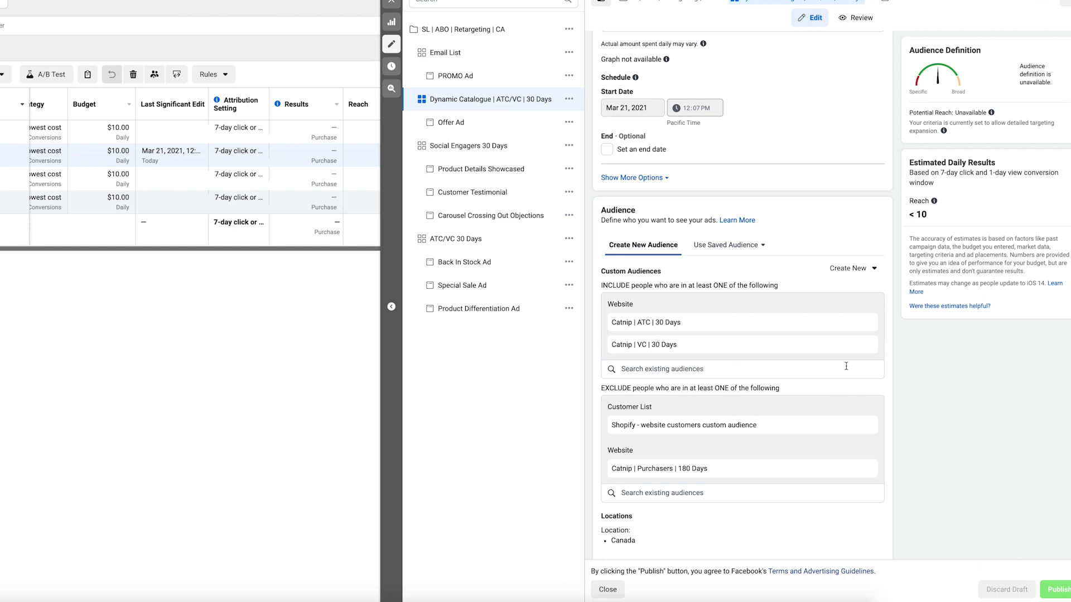
Start a new custom audience from the Dynamic Catalogue ad set, using a customer list as its source.
left_click(849, 273)
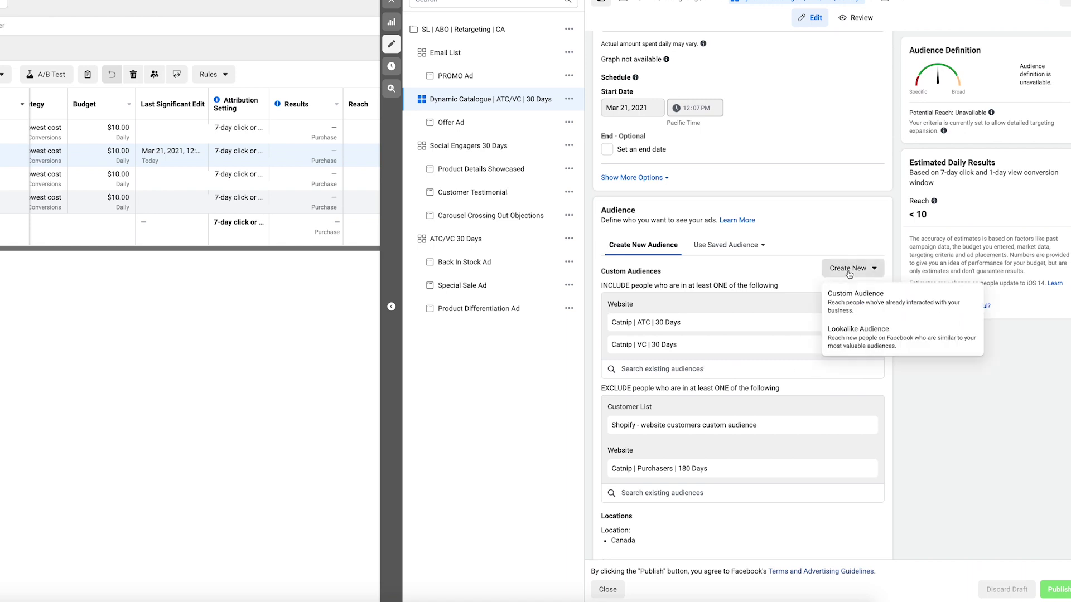
left_click(854, 307)
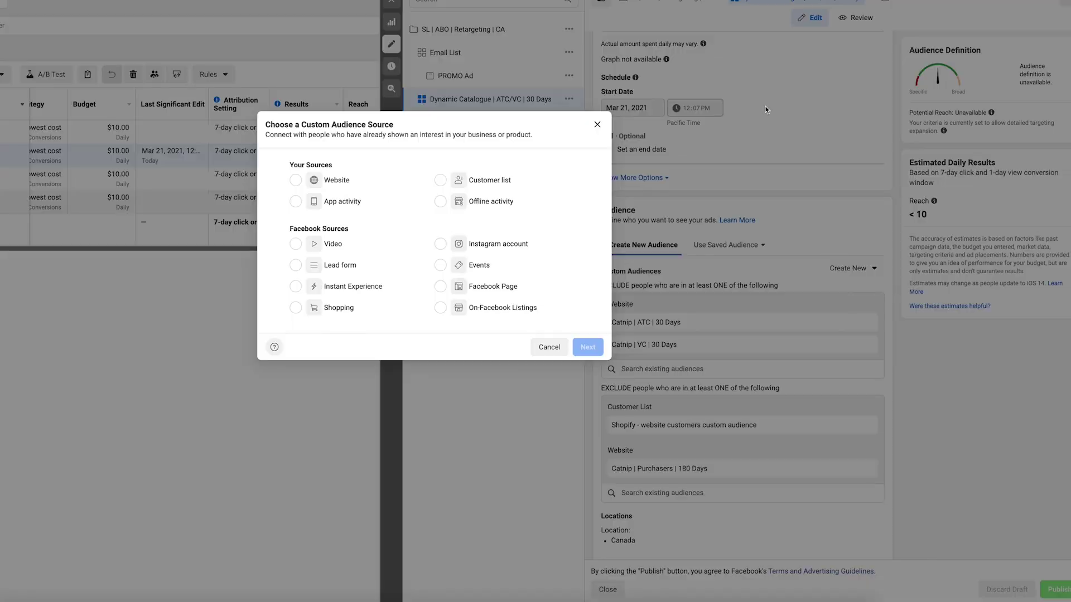
left_click(440, 181)
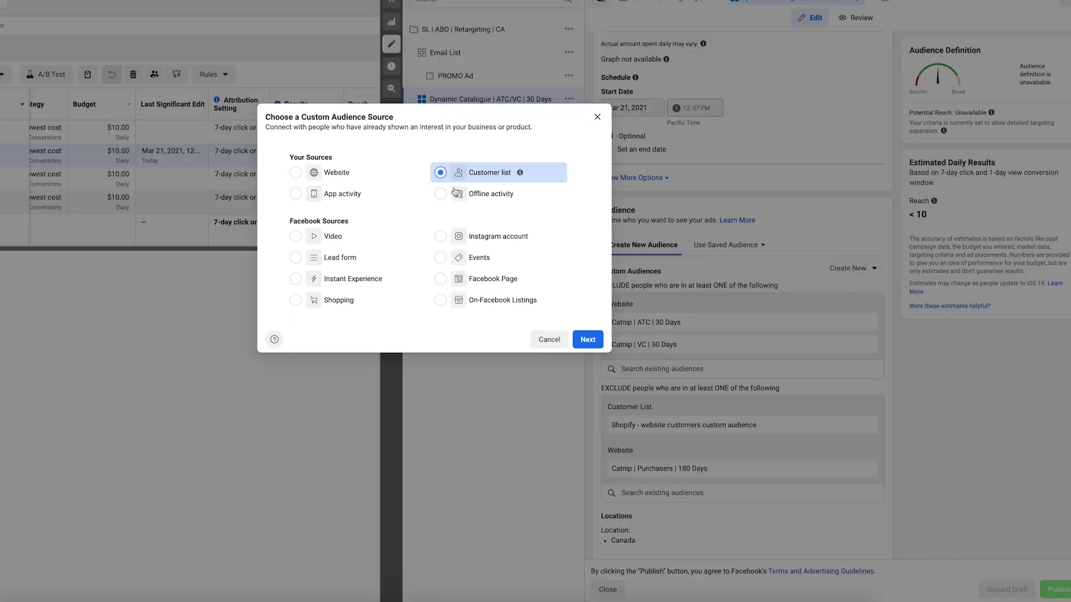
left_click(592, 339)
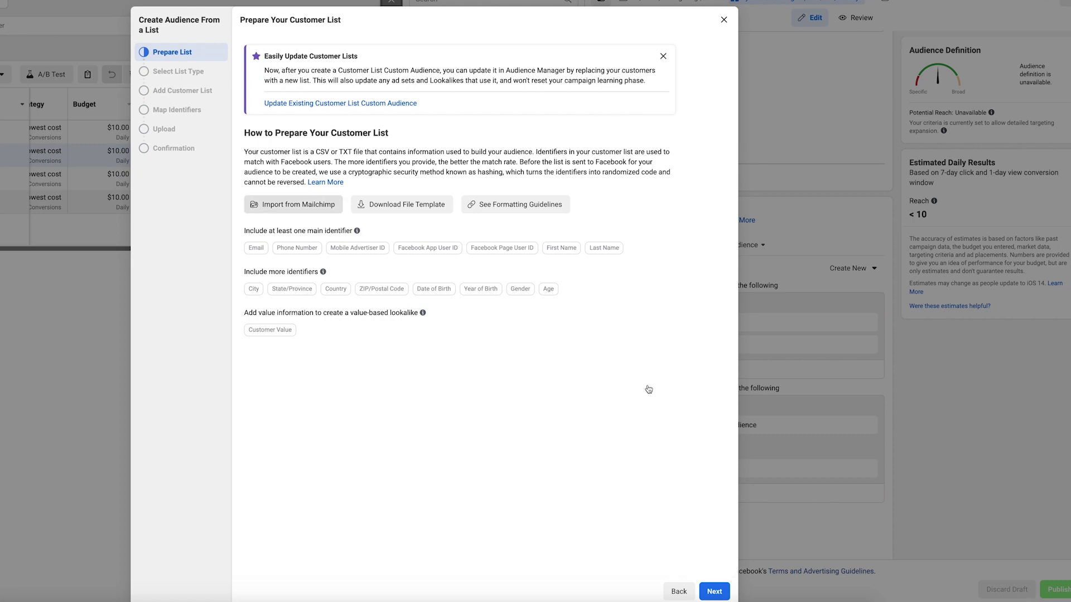
Advance the customer list audience setup, with customer value included, as far as its name, and close it without creating the audience.
left_click(713, 591)
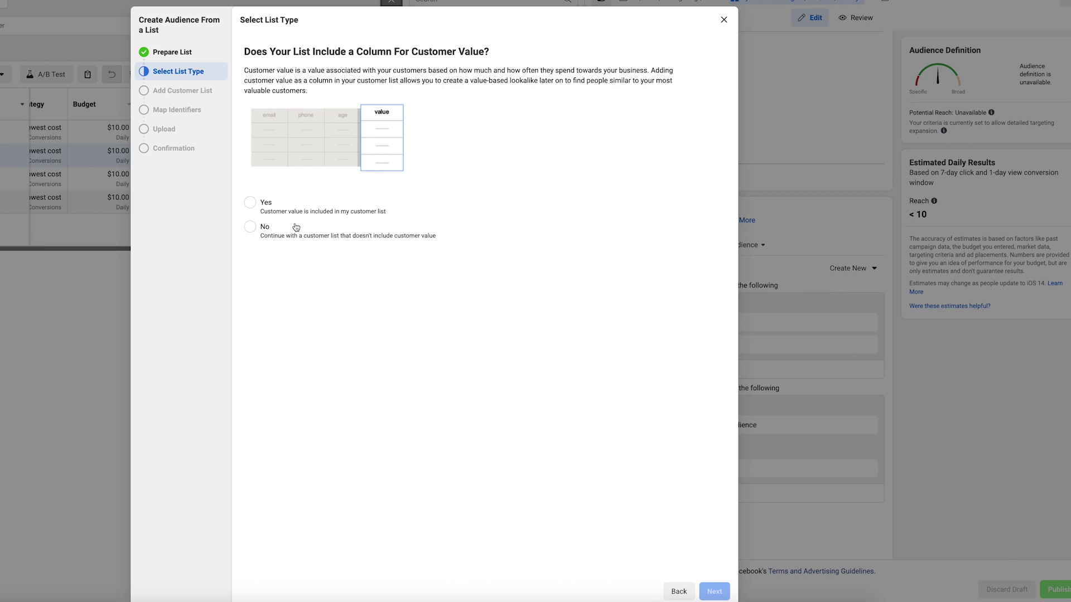
left_click(250, 204)
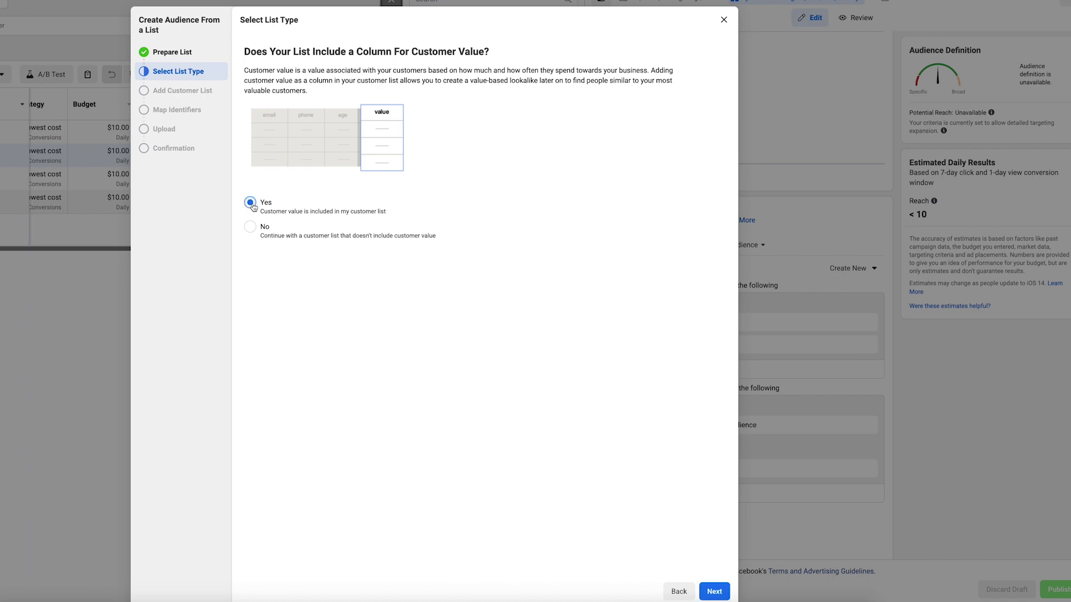
left_click(717, 590)
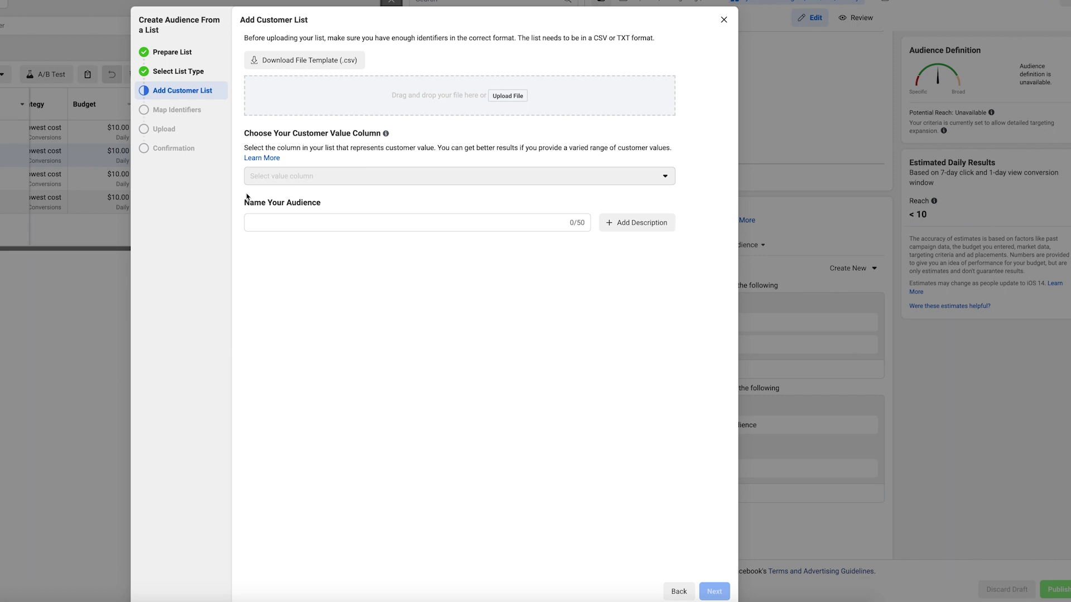
left_click(261, 221)
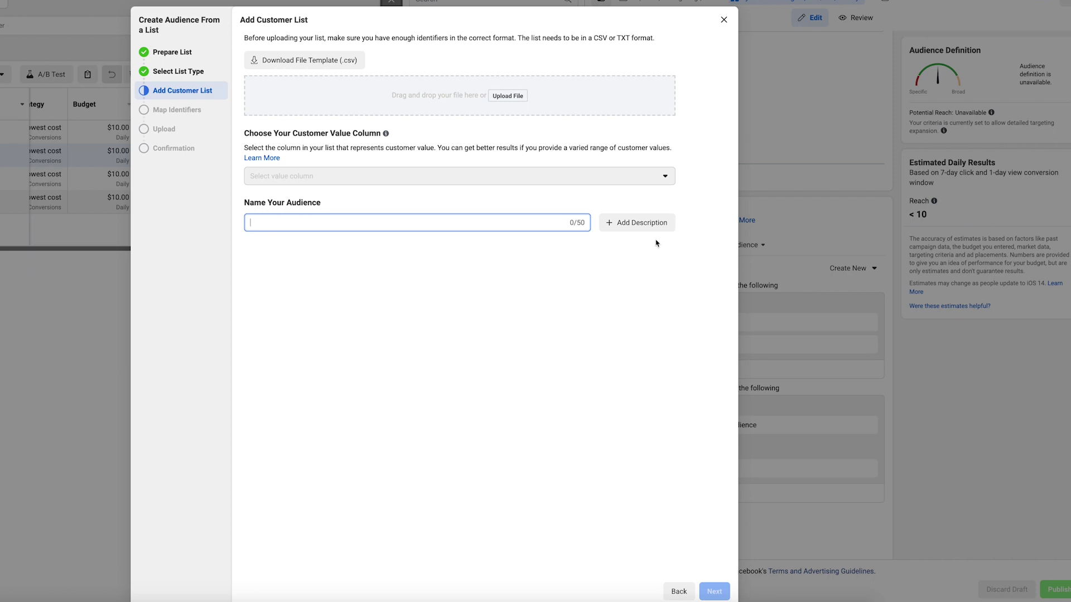
left_click(724, 22)
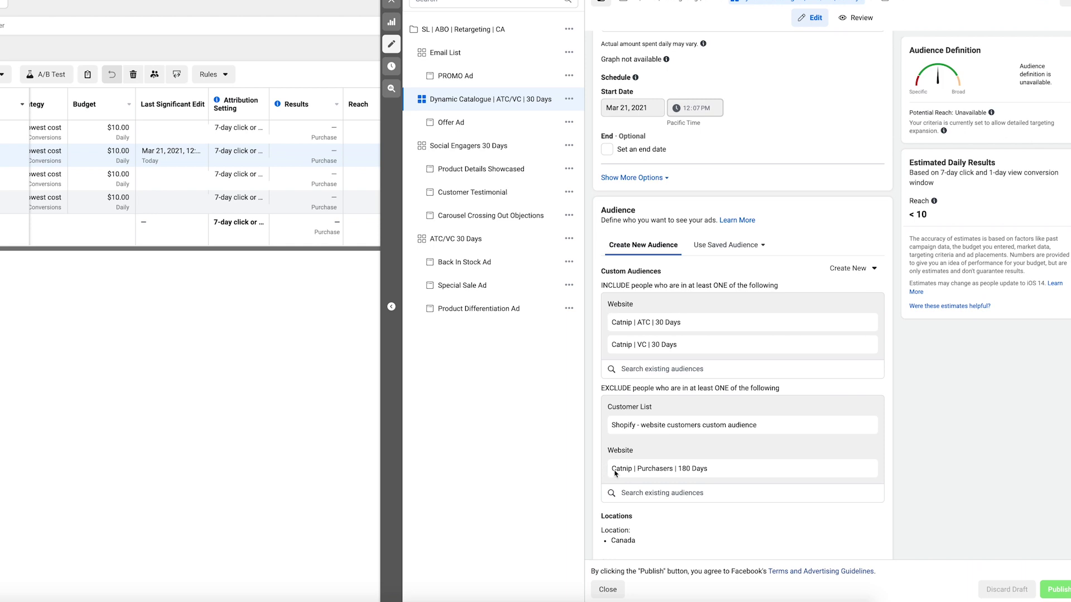
Review the Dynamic Catalogue | ATC/VC | 30 Days ad set's location, age, gender, detailed targeting, languages, placements and delivery optimization.
scroll(688, 489, "down", 2)
scroll(686, 487, "down", 3)
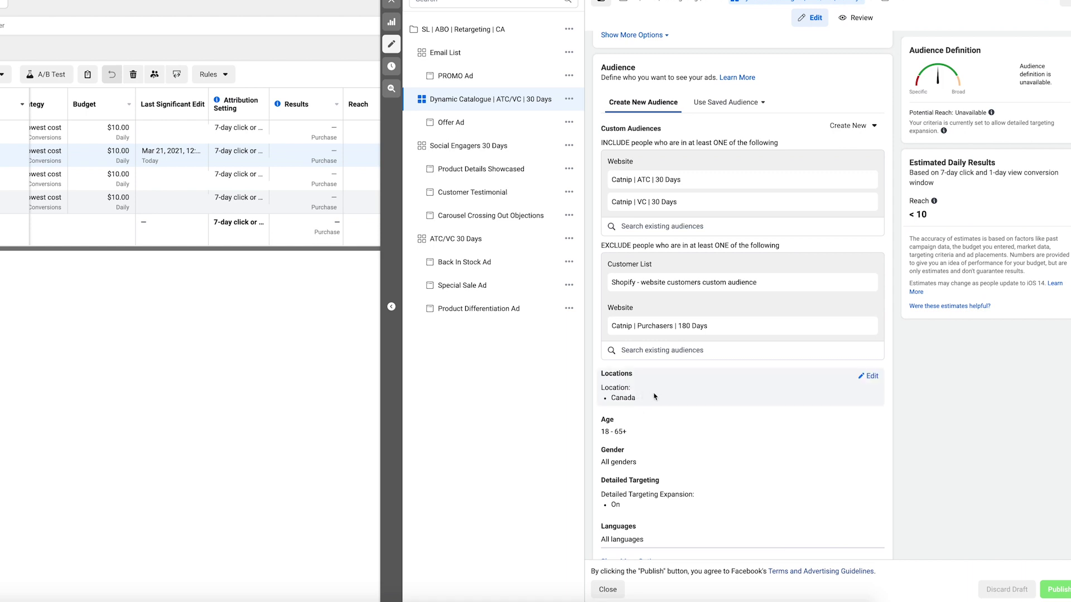
scroll(748, 440, "down", 1)
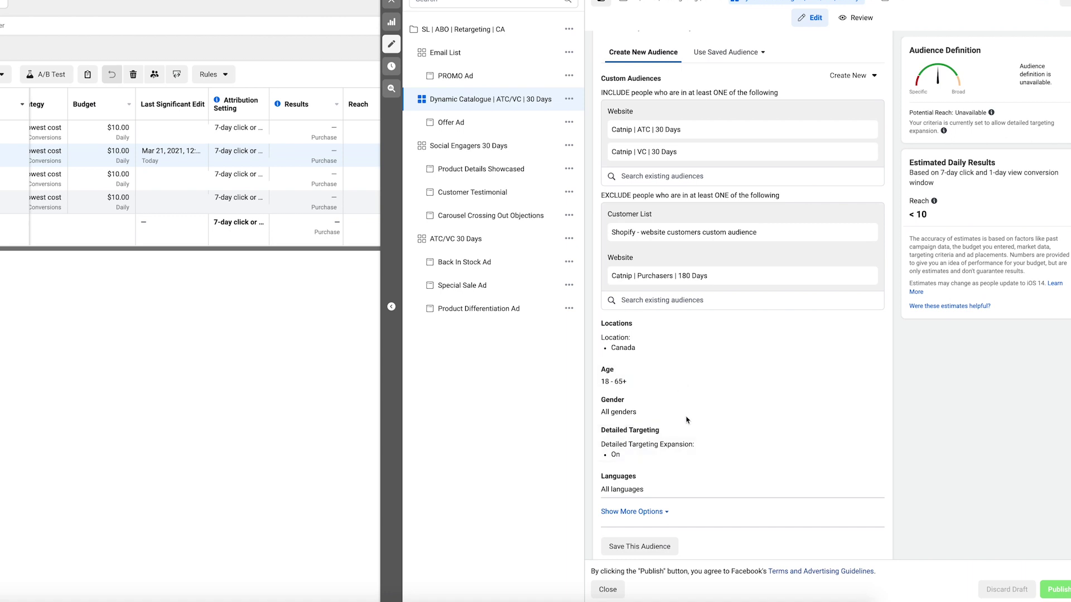
scroll(689, 470, "down", 1)
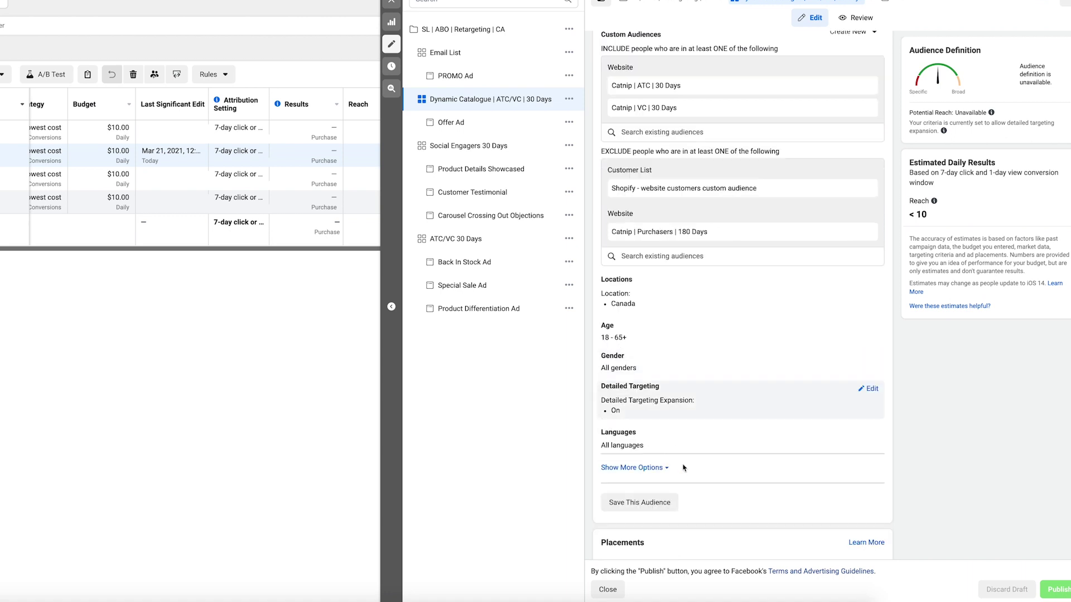
scroll(670, 424, "down", 3)
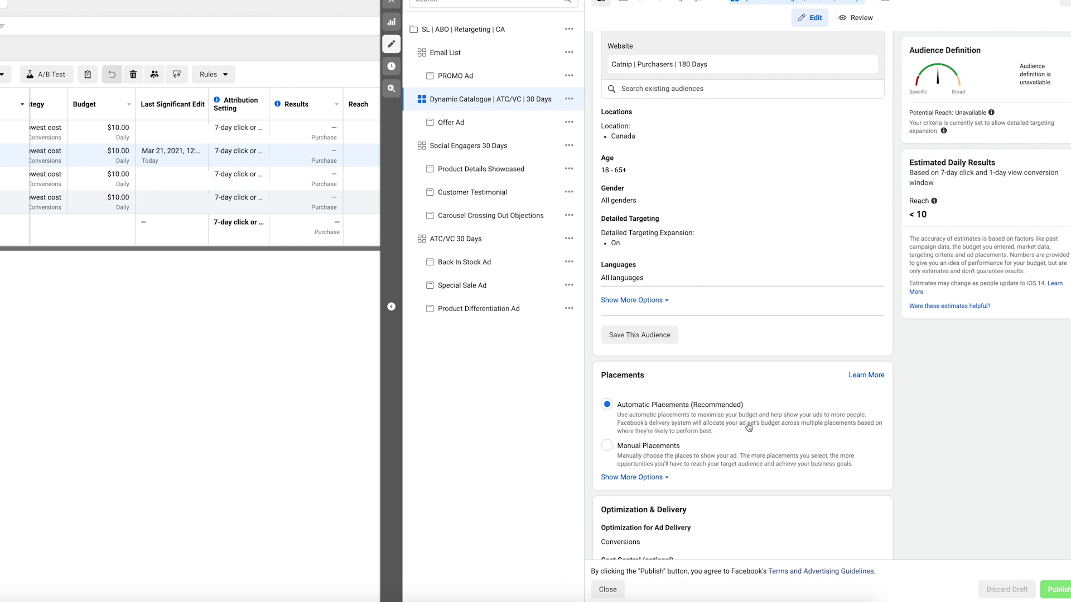
scroll(753, 466, "down", 2)
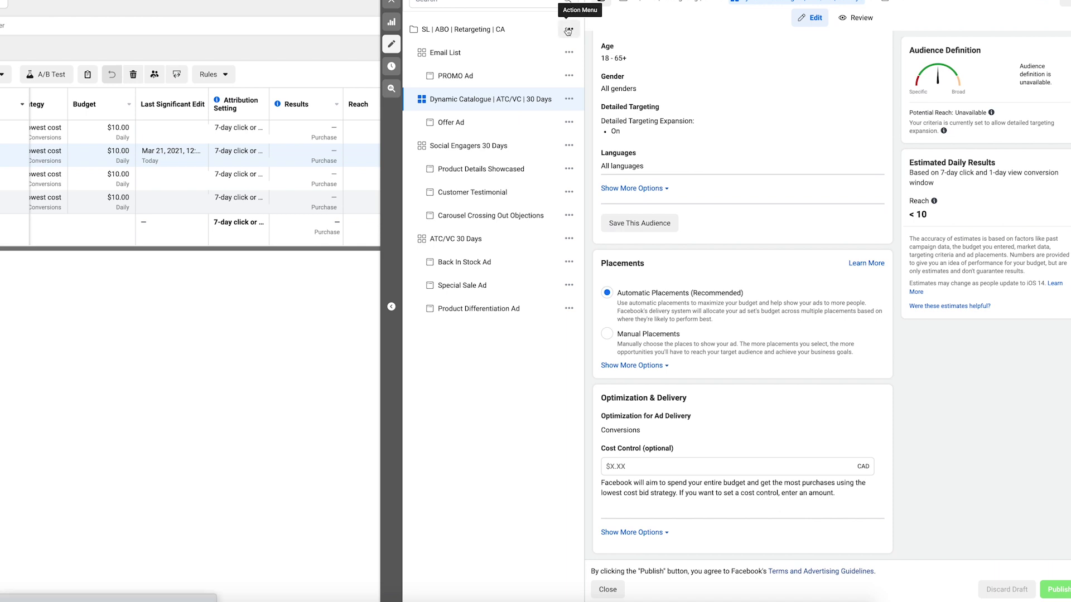
Open the Email List ad set and review its pixel, conversion event, daily budget, and included and excluded custom audiences.
left_click(568, 32)
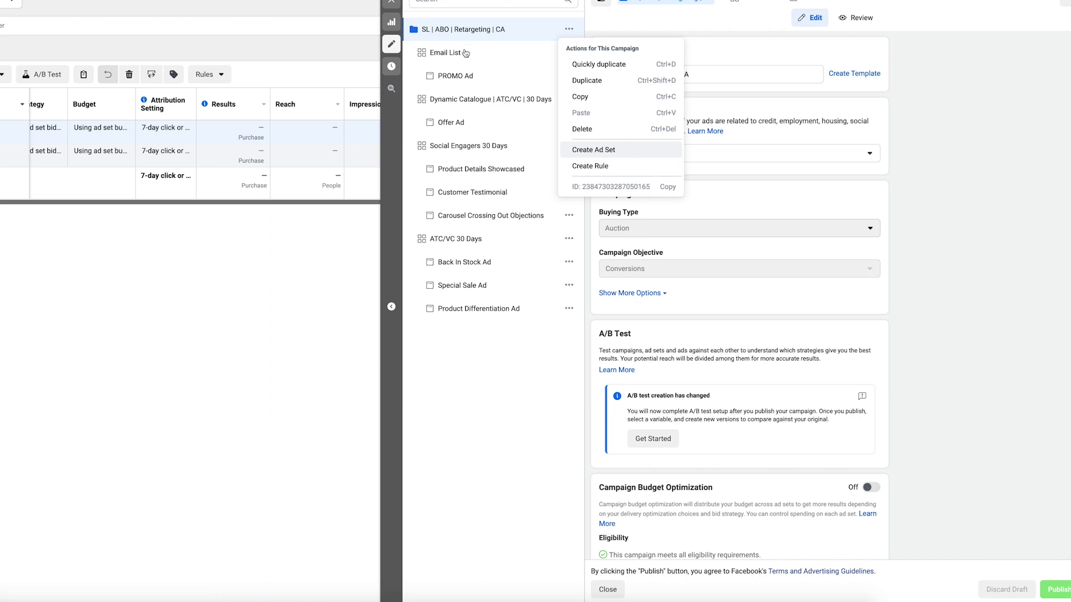
left_click(465, 53)
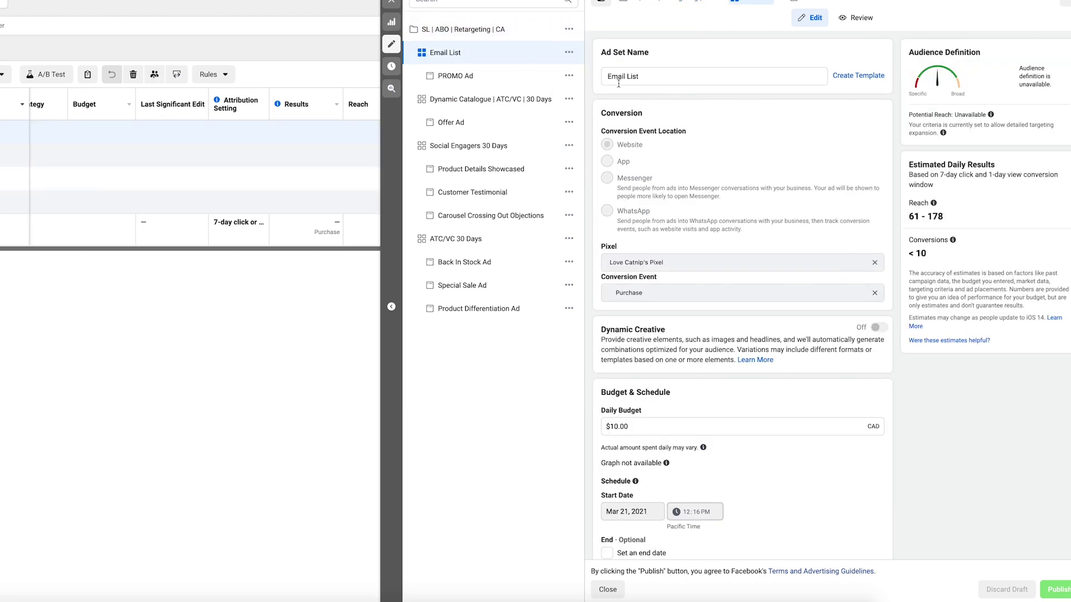
mouse_move(709, 262)
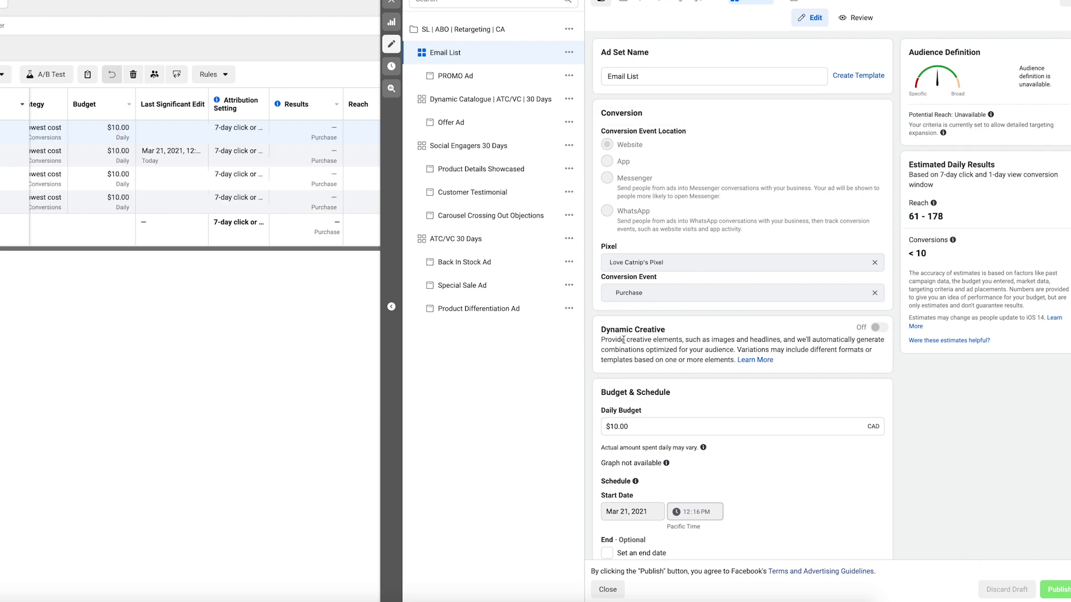
scroll(633, 358, "down", 3)
scroll(716, 326, "down", 2)
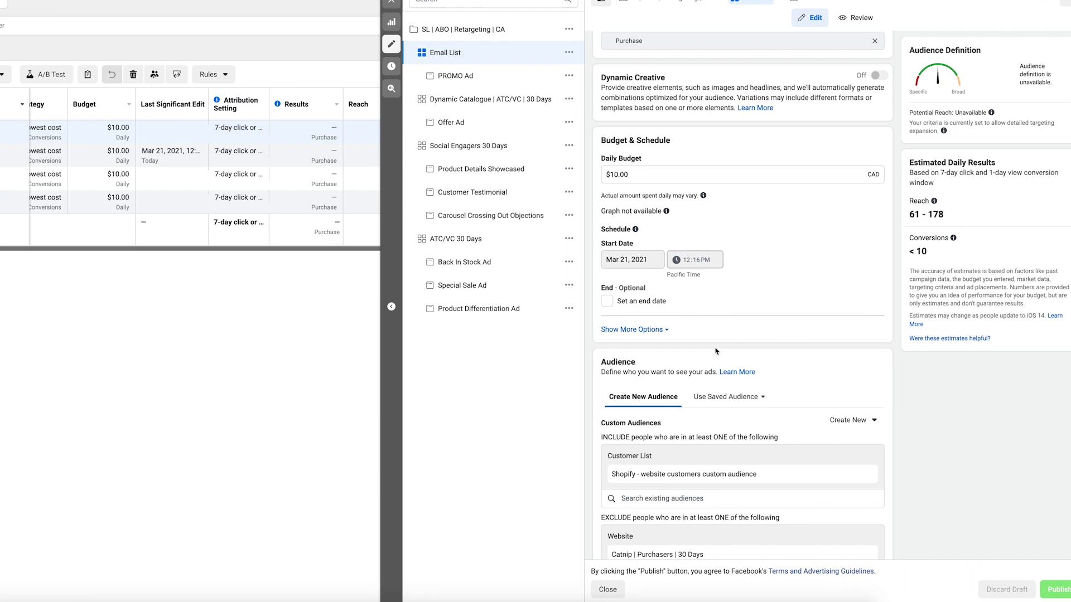
scroll(717, 352, "down", 1)
scroll(663, 350, "down", 1)
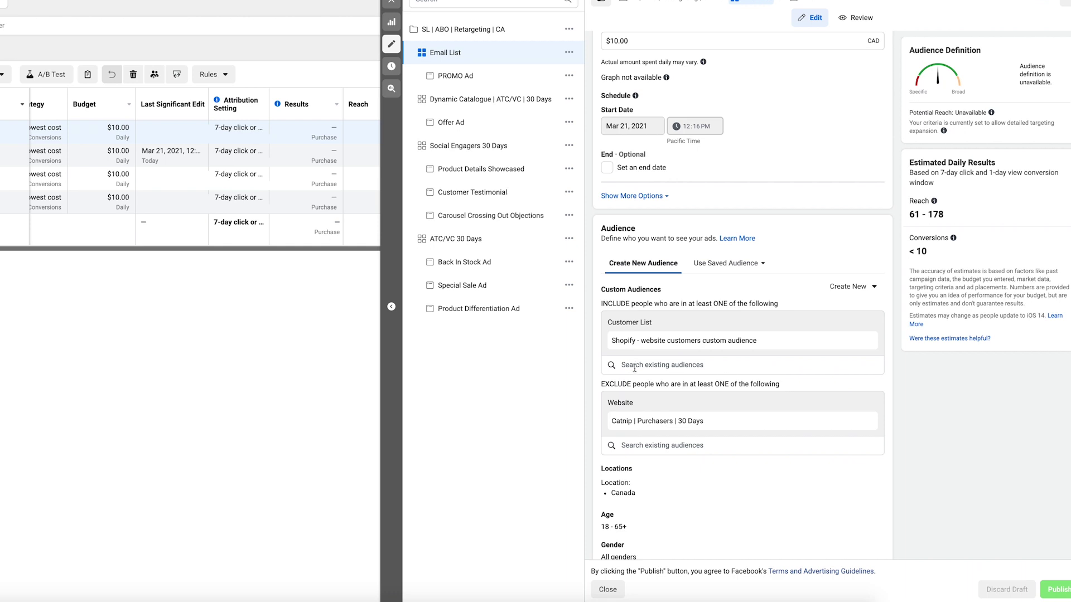
scroll(642, 368, "down", 1)
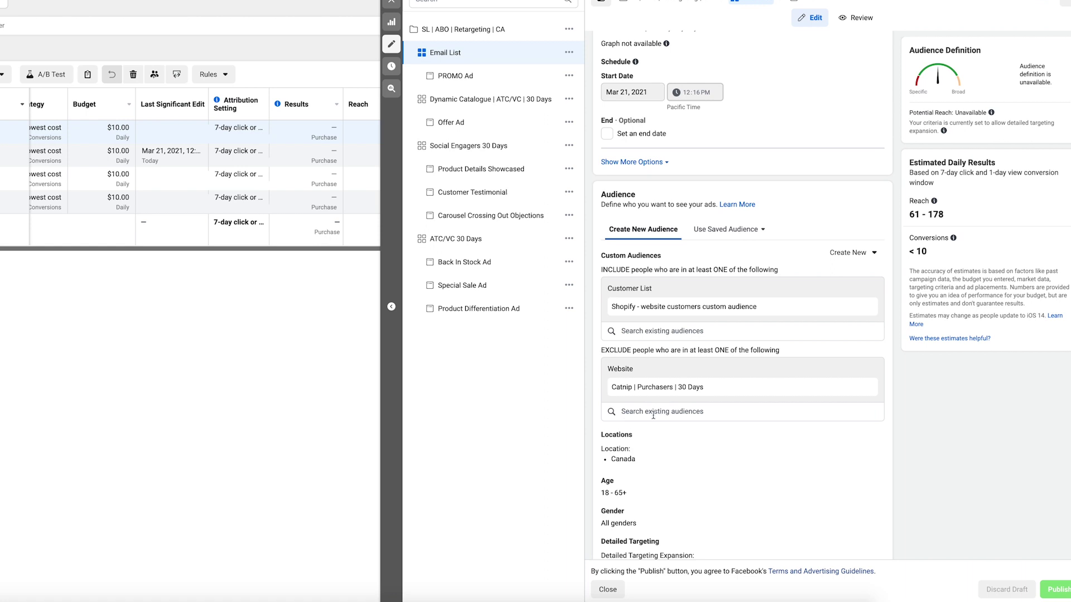
Review the Email List ad set's location, age, gender, detailed targeting, languages, placements and delivery optimization.
scroll(675, 453, "down", 2)
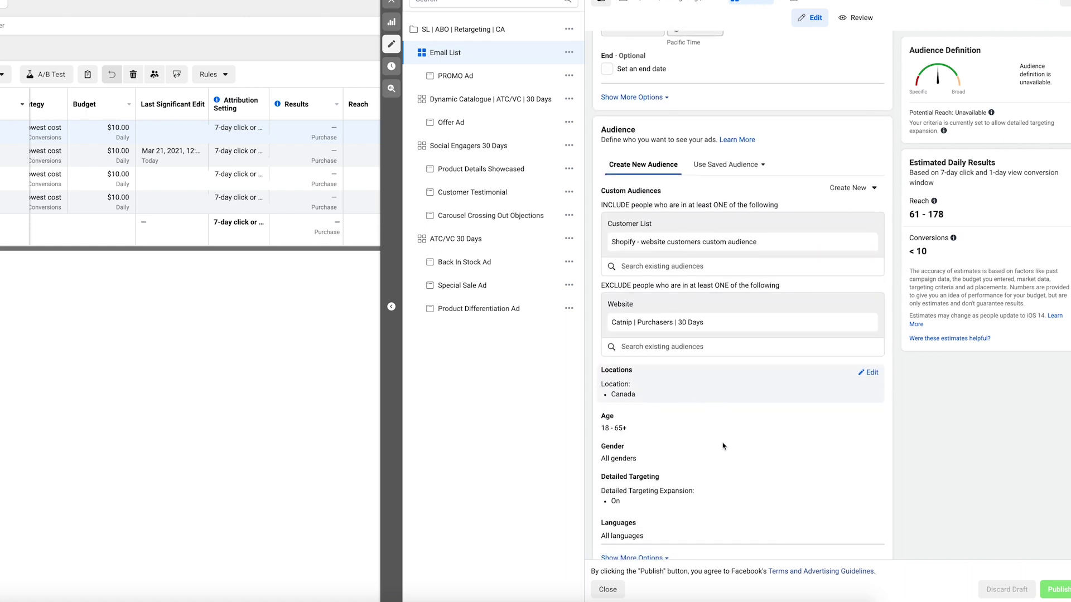
scroll(724, 447, "down", 4)
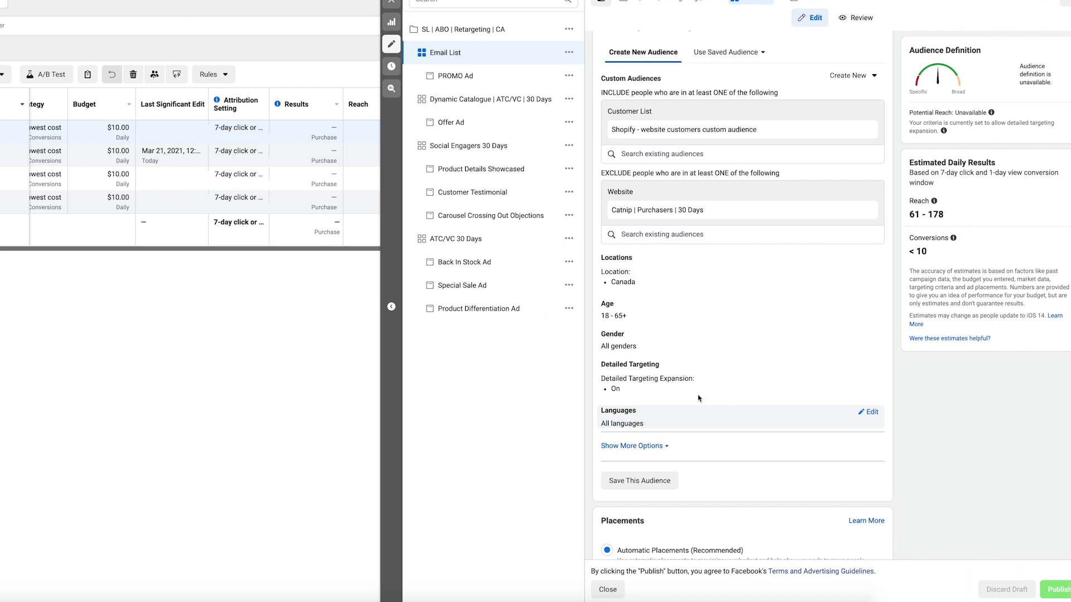
scroll(702, 421, "down", 5)
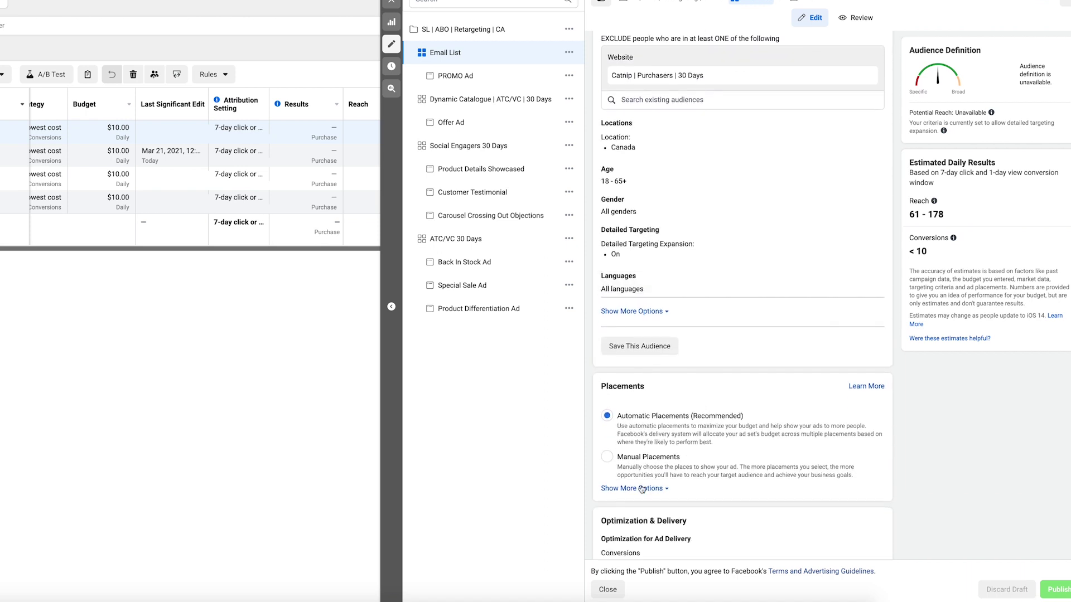
scroll(642, 488, "down", 2)
scroll(642, 489, "down", 3)
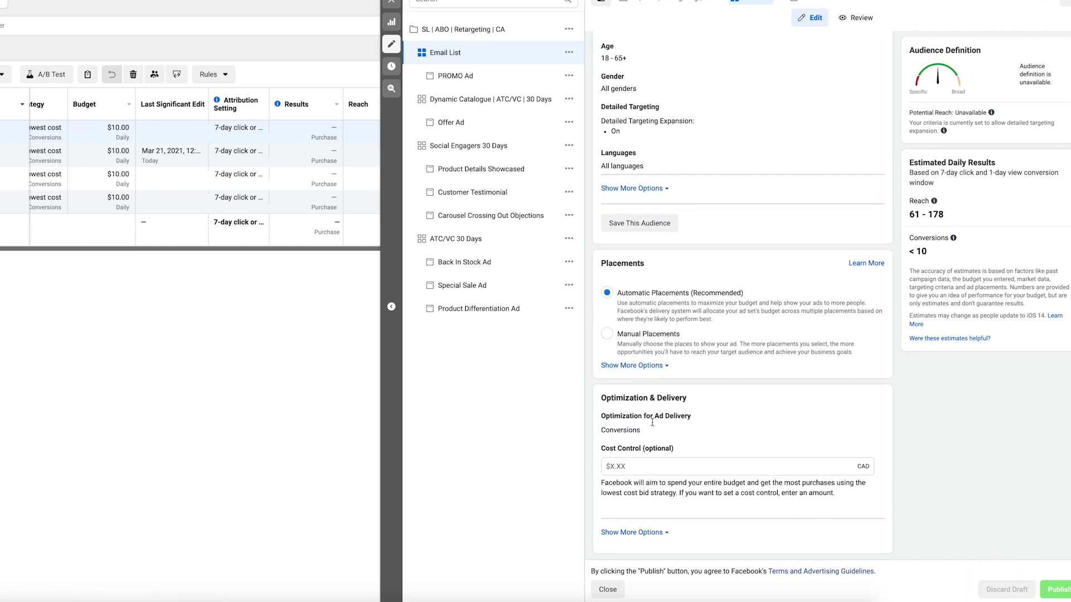
scroll(652, 420, "up", 3)
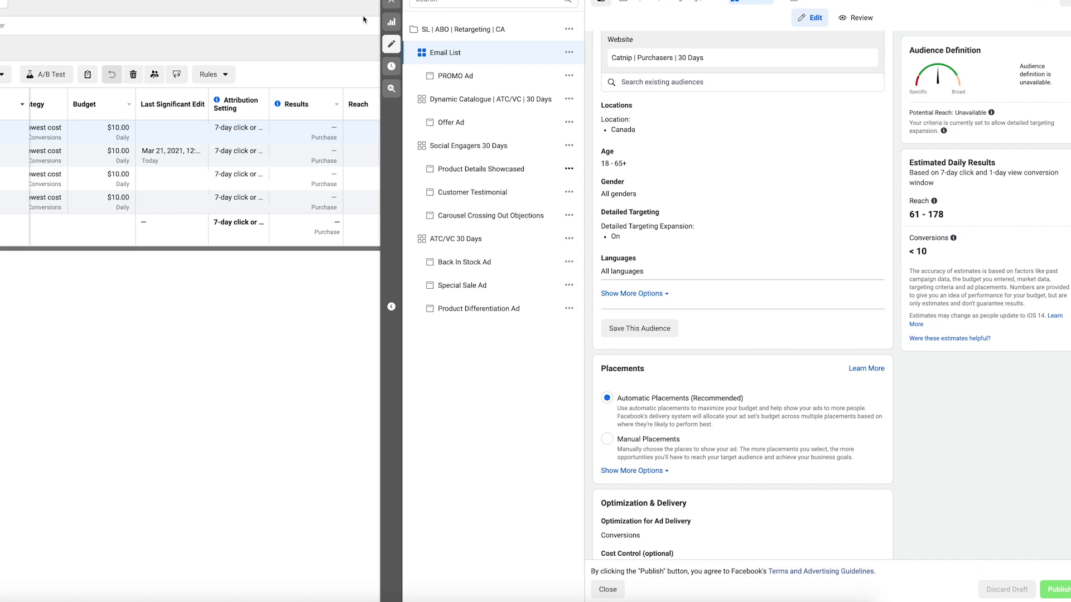
Close the ad set editor to examine the ad sets' performance columns from Results through Frequency, and return to the campaign list.
left_click(389, 3)
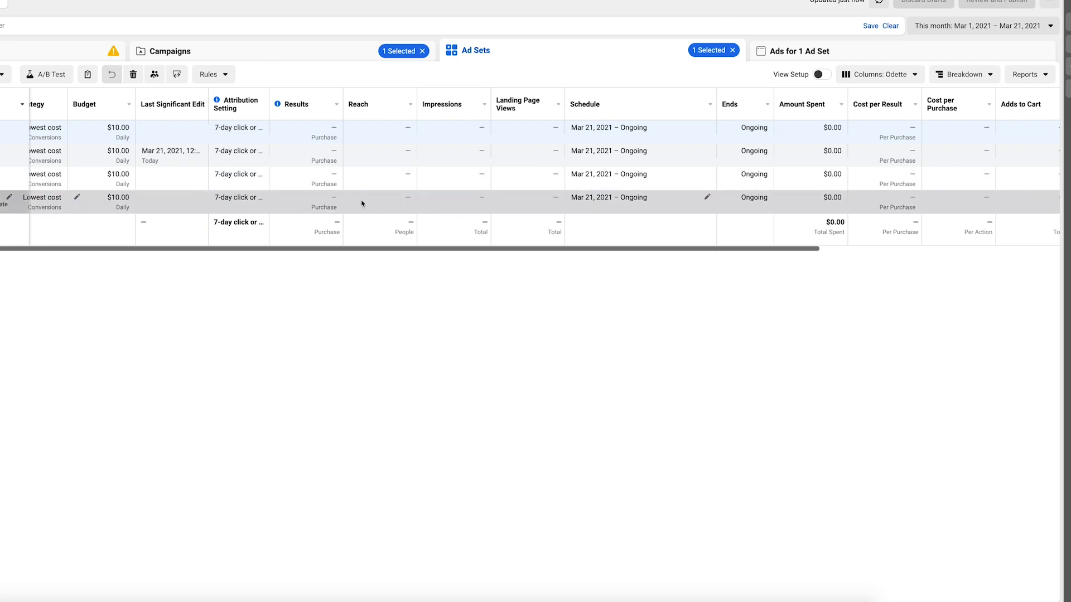
scroll(365, 207, "right", 3)
scroll(647, 232, "right", 5)
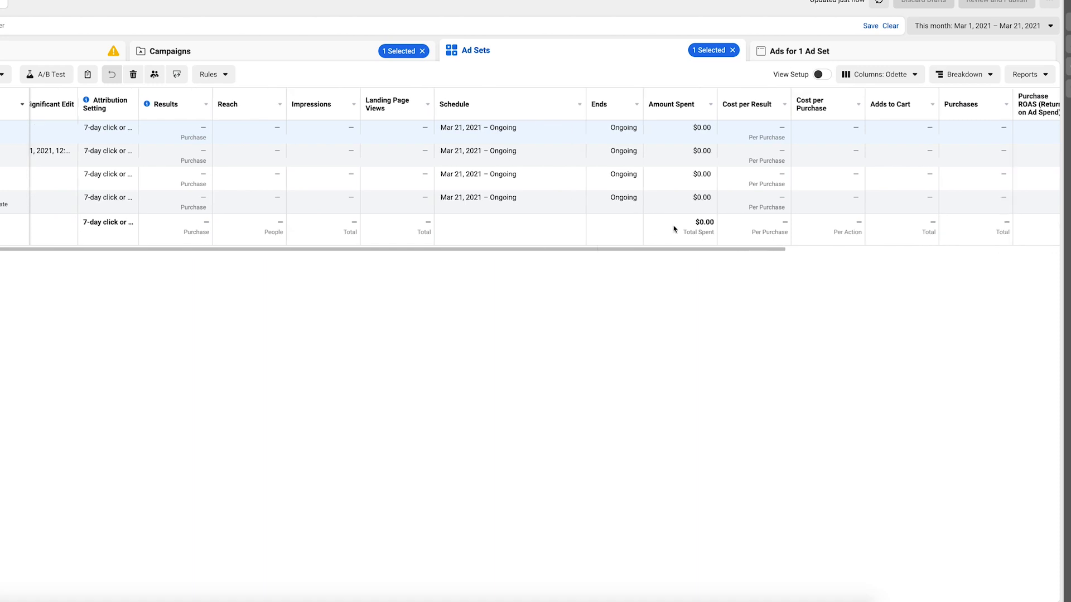
scroll(703, 240, "right", 13)
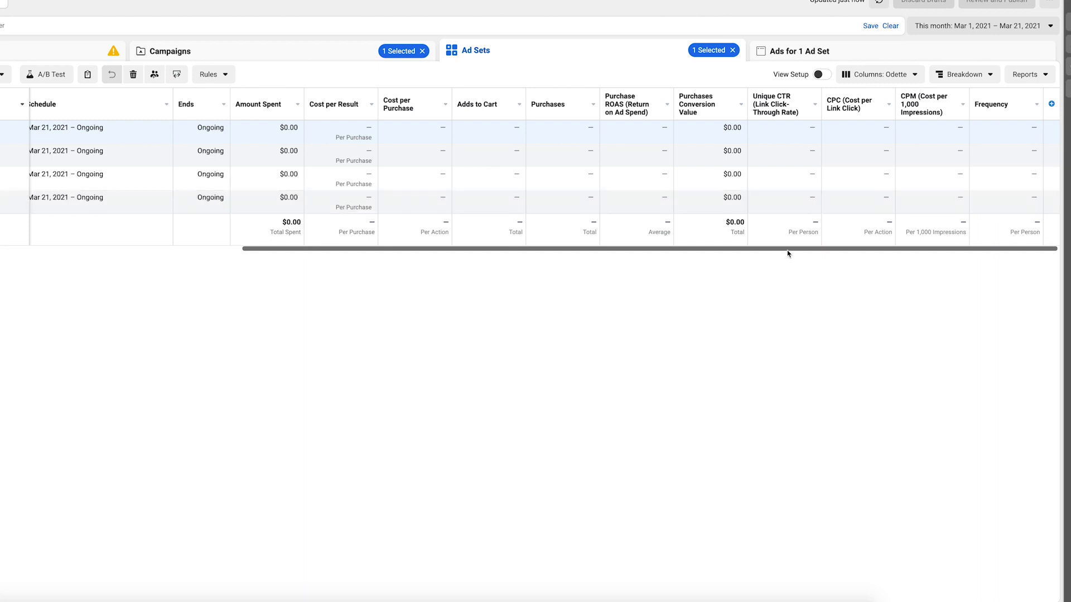
left_click_drag(715, 250, 529, 247)
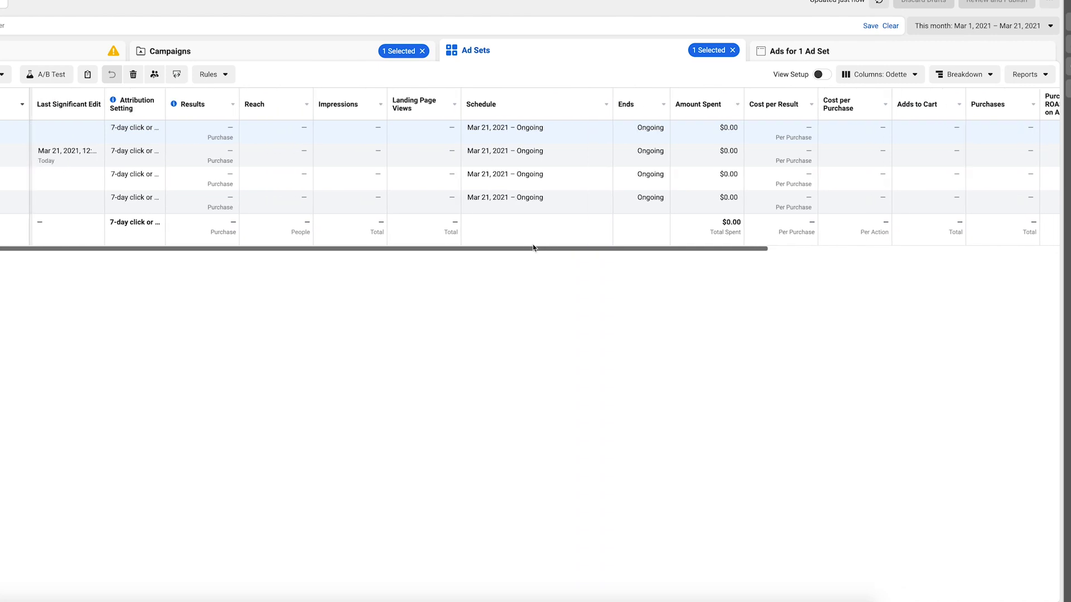
scroll(569, 250, "right", 3)
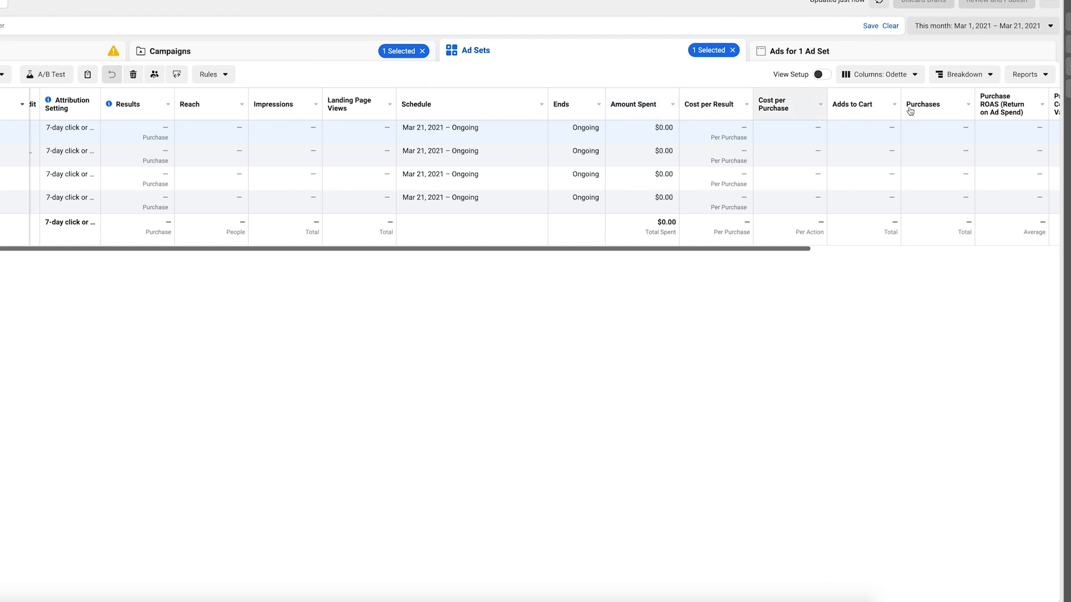
left_click(890, 76)
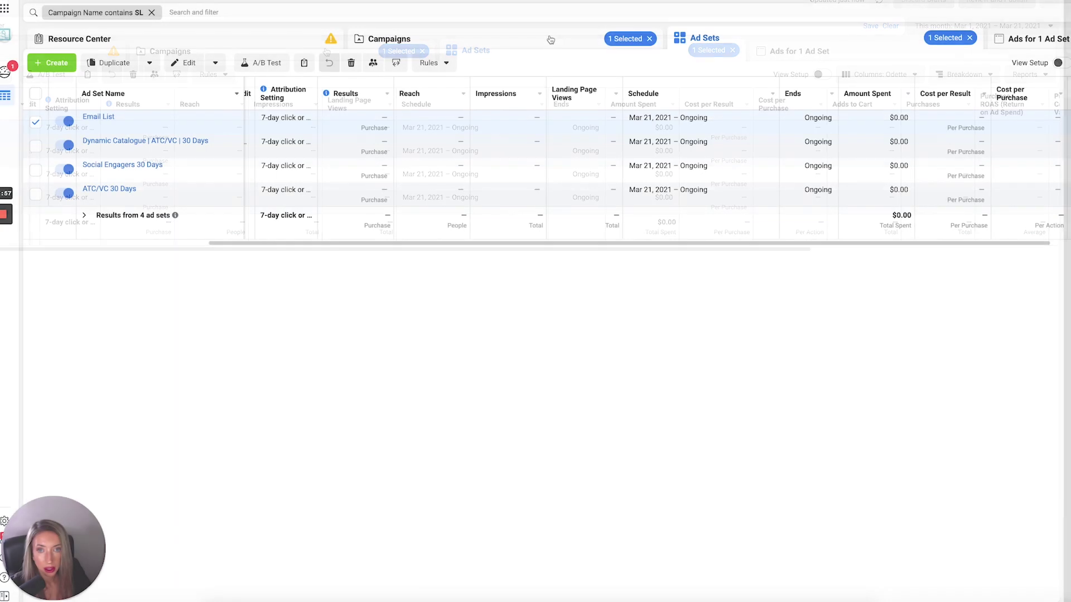
left_click(389, 38)
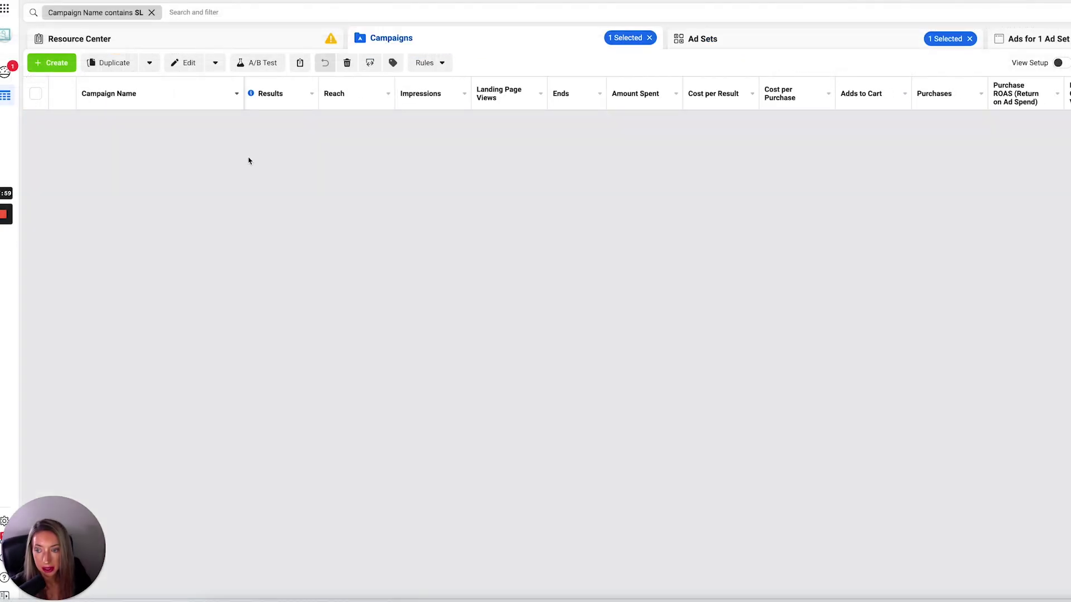